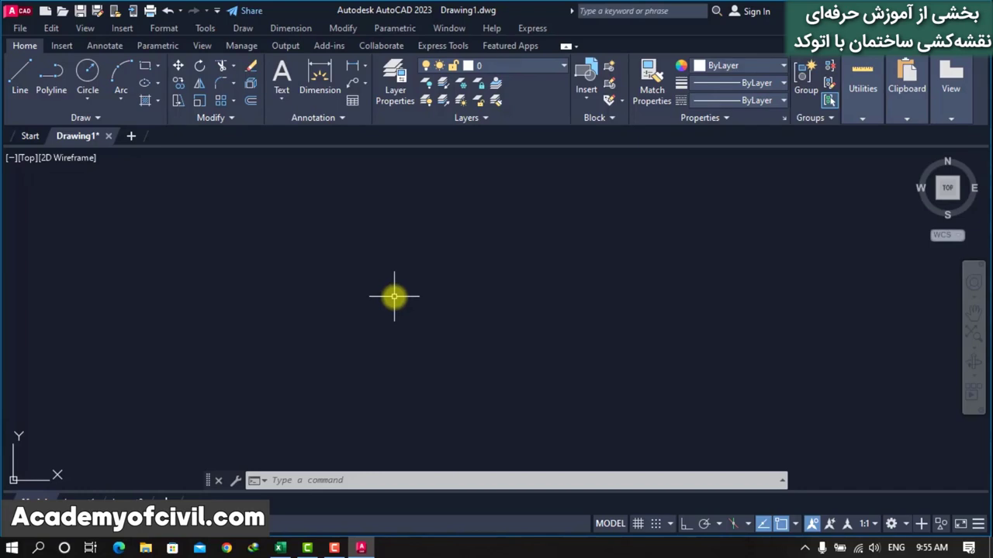
# Draw an upright rectangle 0.2 long by 0.3 wide with the Dimensions option, then zoom in on it.
pyautogui.write('r')
pyautogui.press('Return')
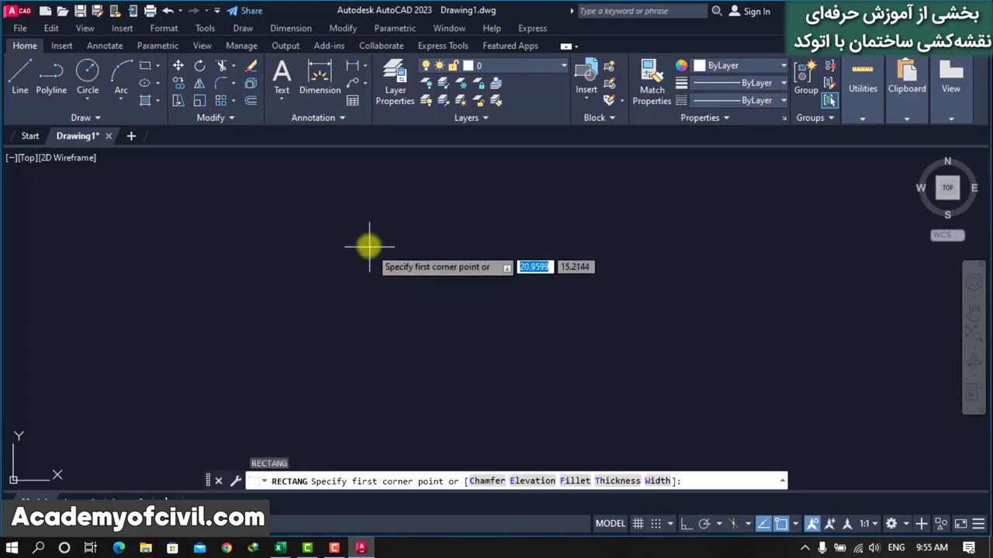
pyautogui.click(357, 231)
pyautogui.write('d')
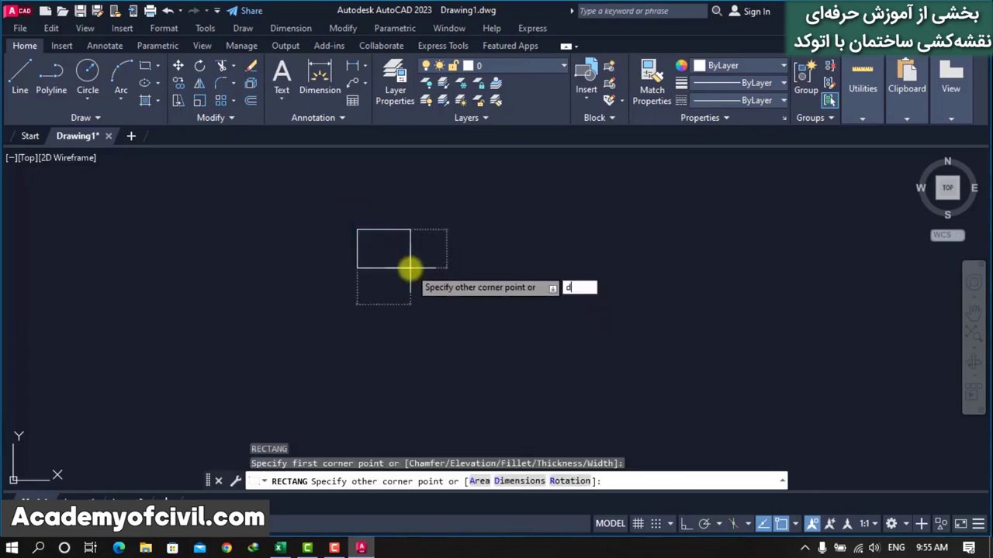
pyautogui.press('Return')
pyautogui.press('Return')
pyautogui.write('.3')
pyautogui.press('Return')
pyautogui.click(410, 269)
pyautogui.scroll(8, 361, 236)
pyautogui.scroll(4, 499, 270)
pyautogui.moveTo(461, 265)
pyautogui.mouseDown(button='middle')
pyautogui.moveTo(337, 328)
pyautogui.moveTo(354, 297)
pyautogui.mouseUp(button='middle')
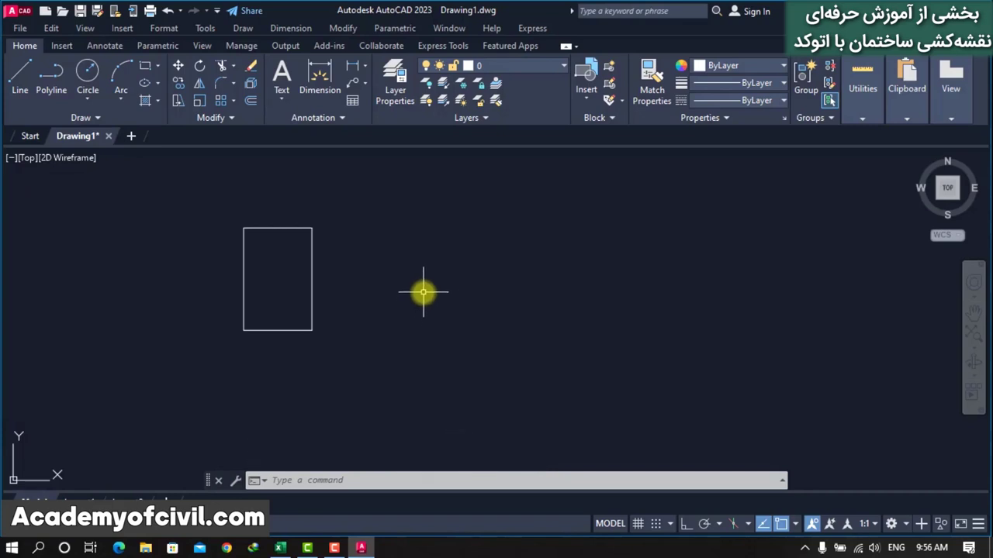
# Copy the rectangle to the right of the original.
pyautogui.write('co')
pyautogui.press('Return')
pyautogui.click(373, 254)
pyautogui.click(272, 290)
pyautogui.press('Return')
pyautogui.click(351, 274)
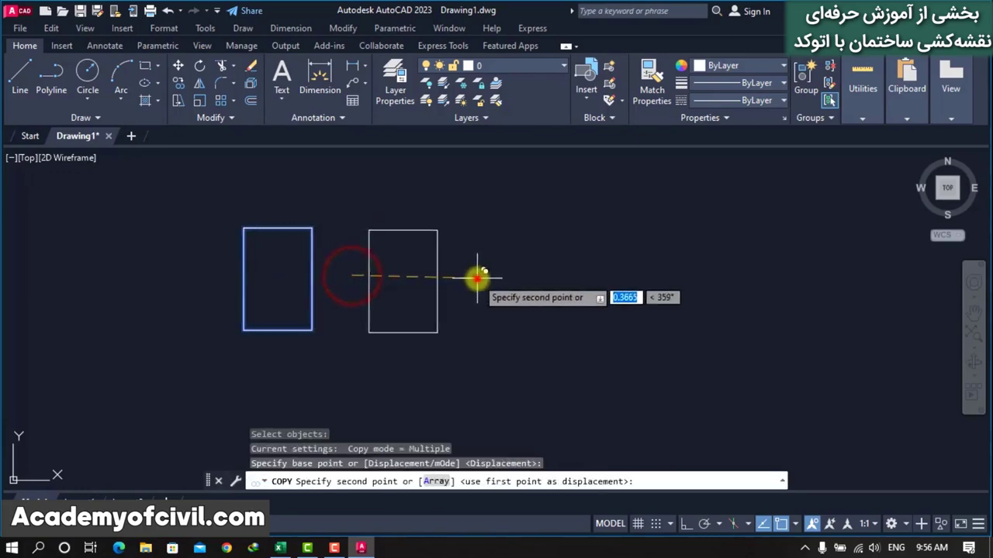
pyautogui.click(475, 278)
pyautogui.press('Return')
# Turn Ortho on and rotate the copied rectangle 90 degrees.
pyautogui.press('F8')
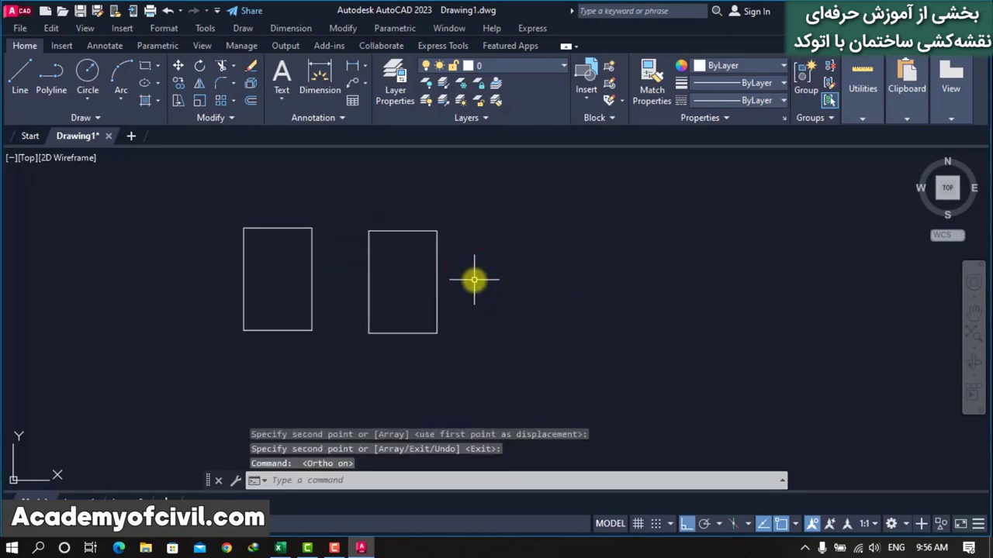
pyautogui.write('ro')
pyautogui.press('Return')
pyautogui.click(457, 262)
pyautogui.click(388, 293)
pyautogui.press('Return')
pyautogui.click(496, 295)
pyautogui.click(495, 306)
# Move the rotated copy against the original's top-right corner, tops aligned.
pyautogui.write('m')
pyautogui.press('Return')
pyautogui.click(494, 216)
pyautogui.click(435, 268)
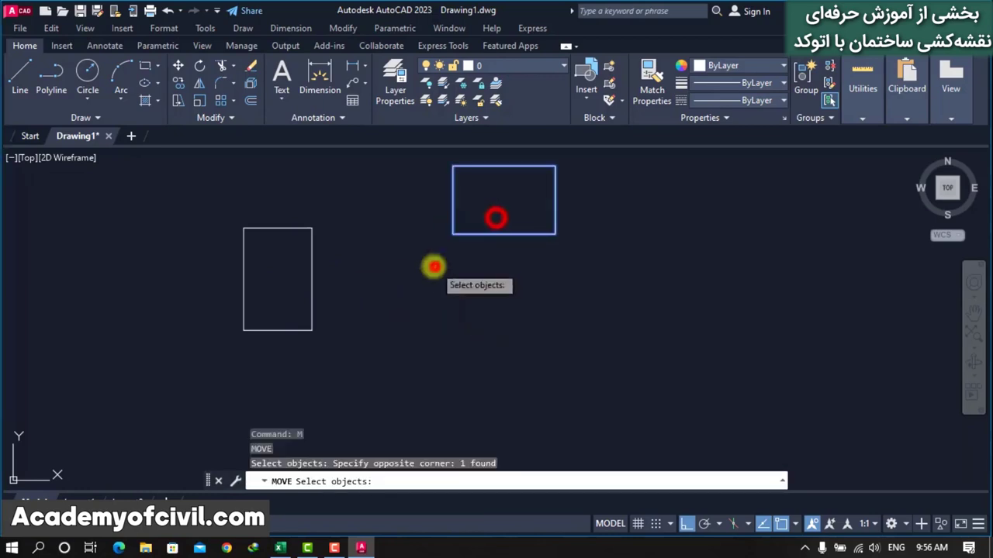
pyautogui.press('Return')
pyautogui.click(453, 167)
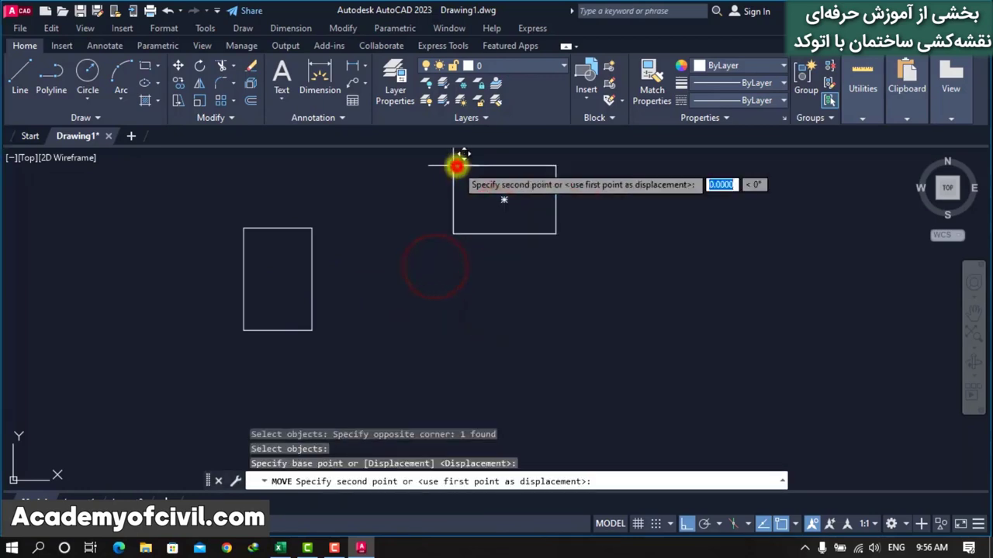
pyautogui.click(312, 228)
pyautogui.scroll(2, 268, 266)
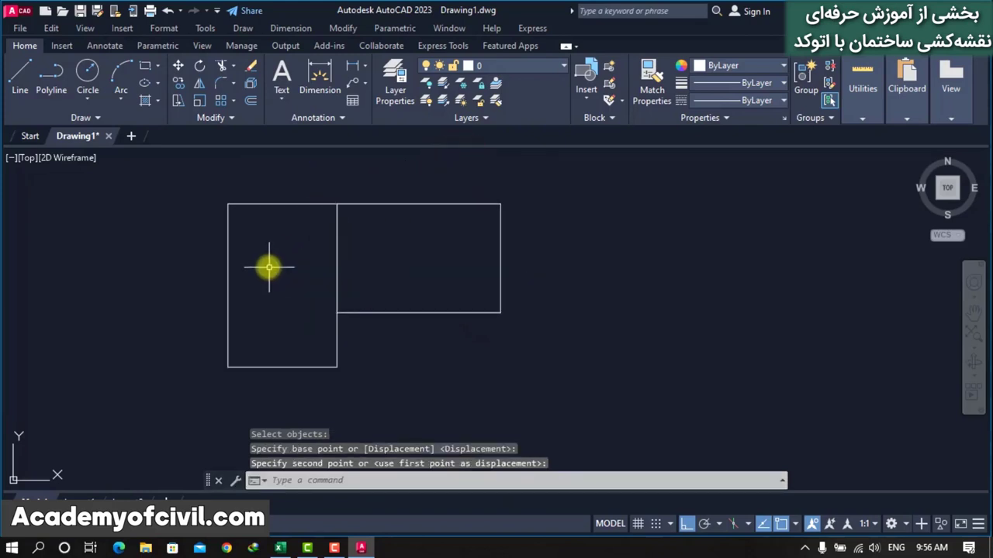
pyautogui.moveTo(436, 265); pyautogui.dragTo(507, 270, button='middle')
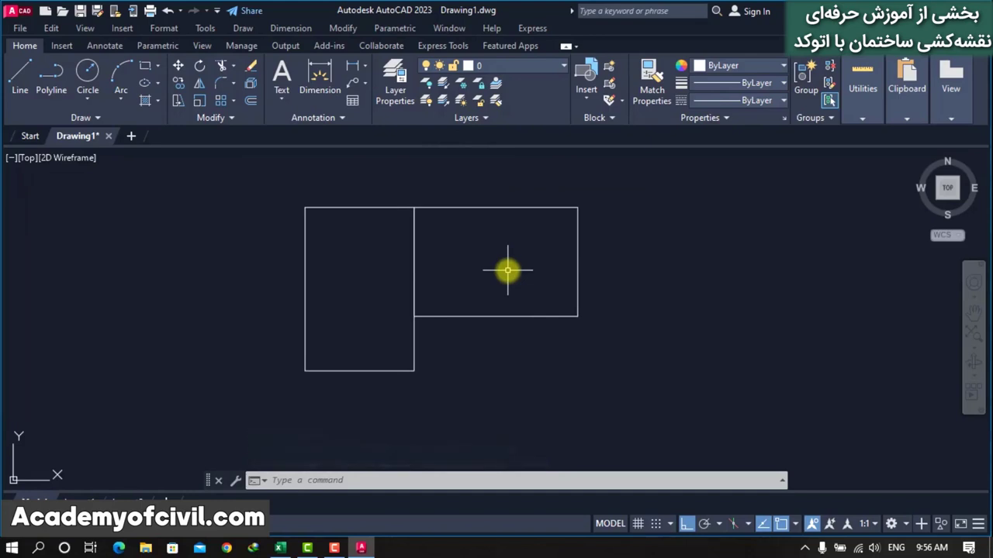
# Draw a thin horizontal rectangle across the two rectangles' junction near their tops.
pyautogui.write('rec')
pyautogui.press('Return')
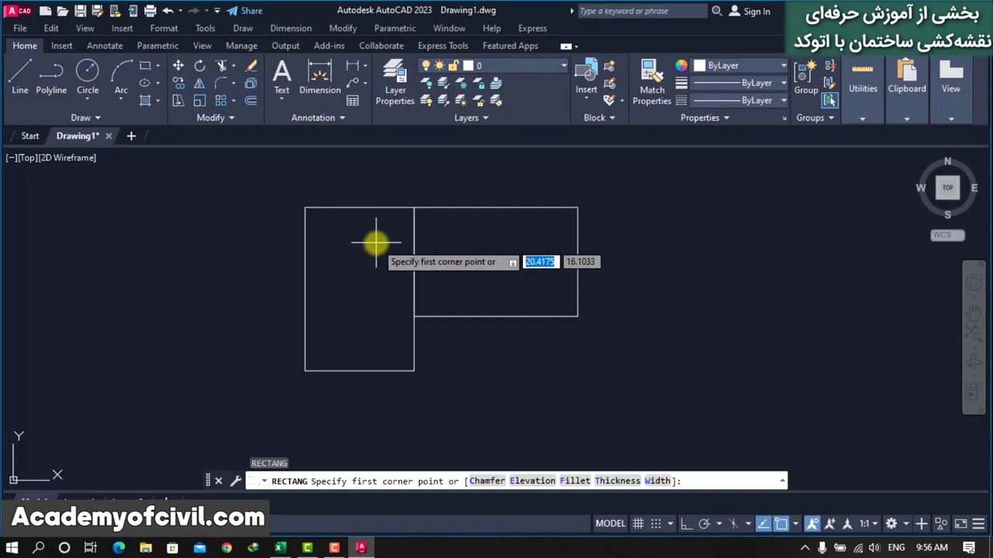
pyautogui.click(383, 238)
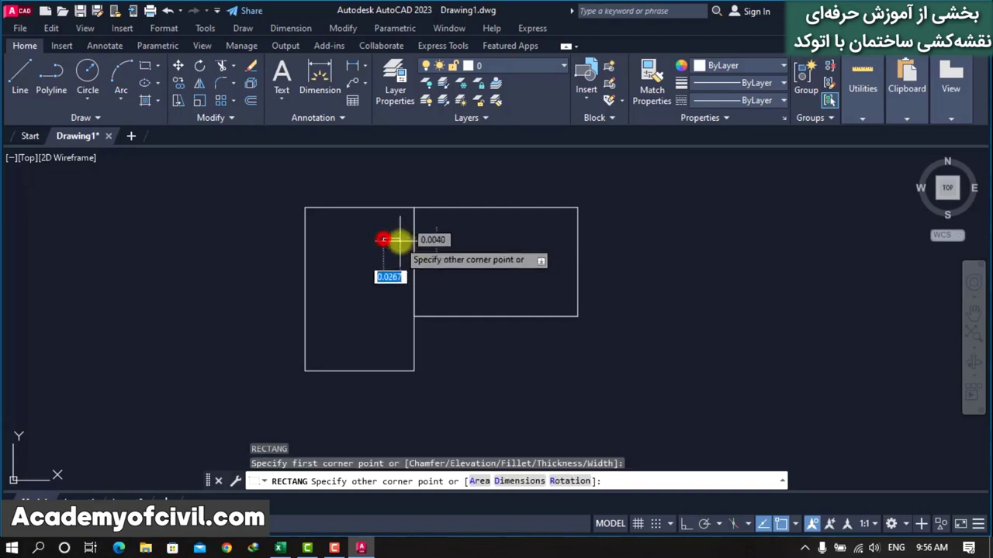
pyautogui.click(495, 262)
# Try trimming the overlapping edges, then undo the trim and cancel it.
pyautogui.write('tr')
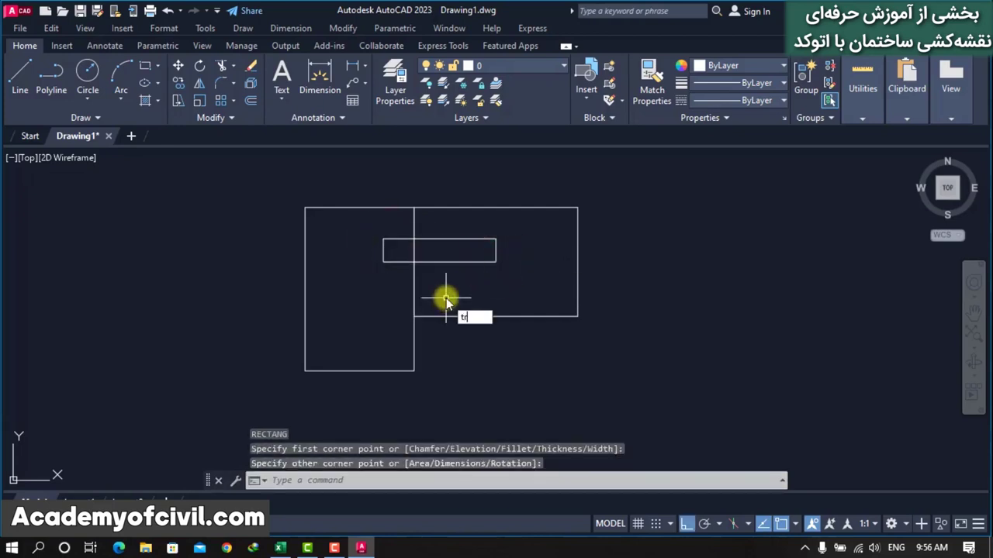
pyautogui.press('Return')
pyautogui.moveTo(430, 248)
pyautogui.mouseDown()
pyautogui.moveTo(402, 256)
pyautogui.moveTo(412, 259)
pyautogui.mouseUp()
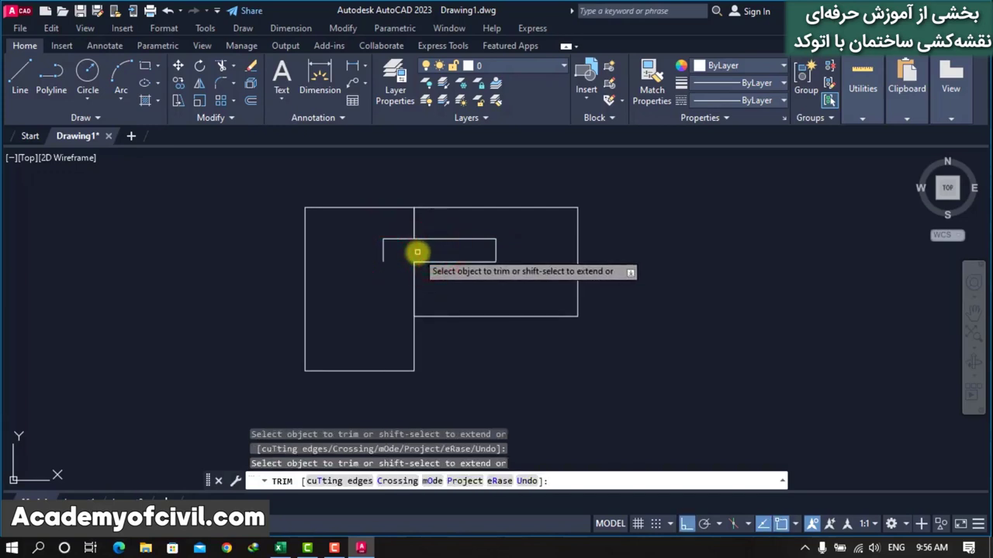
pyautogui.write('u')
pyautogui.press('Return')
pyautogui.press('Escape')
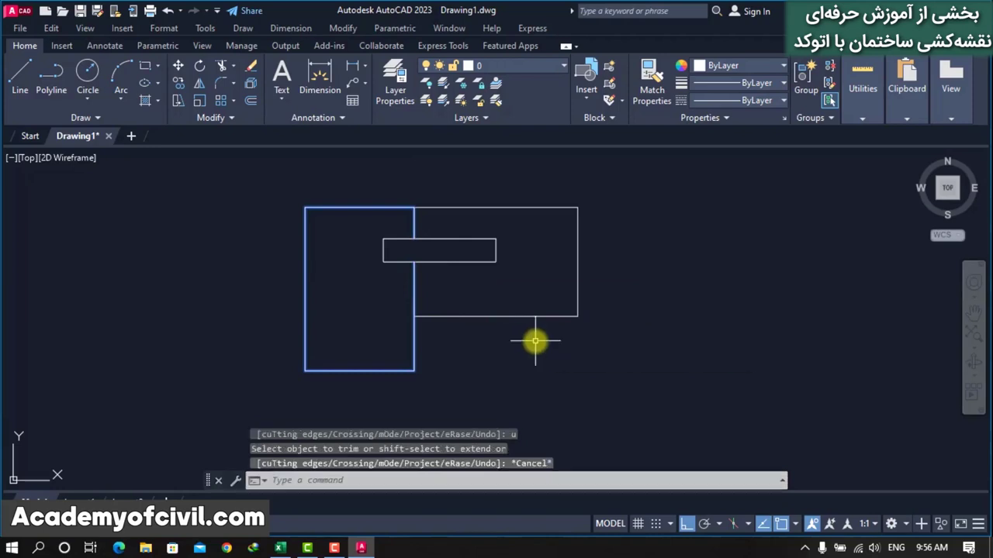
# Regenerate the display and zoom out to view all three rectangles.
pyautogui.scroll(-2, 477, 275)
pyautogui.write('re')
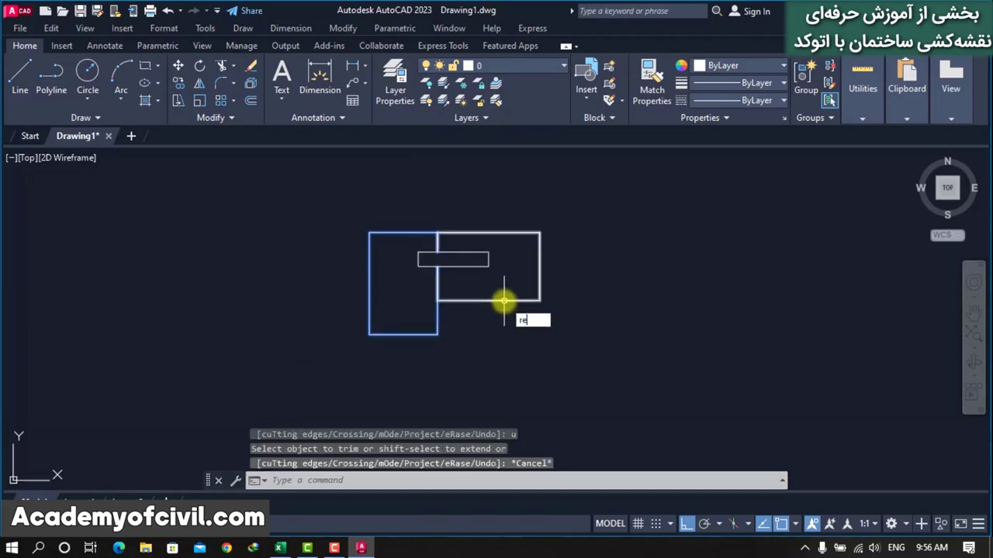
pyautogui.press('Return')
pyautogui.scroll(1, 354, 281)
pyautogui.scroll(-1, 508, 315)
pyautogui.moveTo(507, 314); pyautogui.dragTo(471, 304, button='middle')
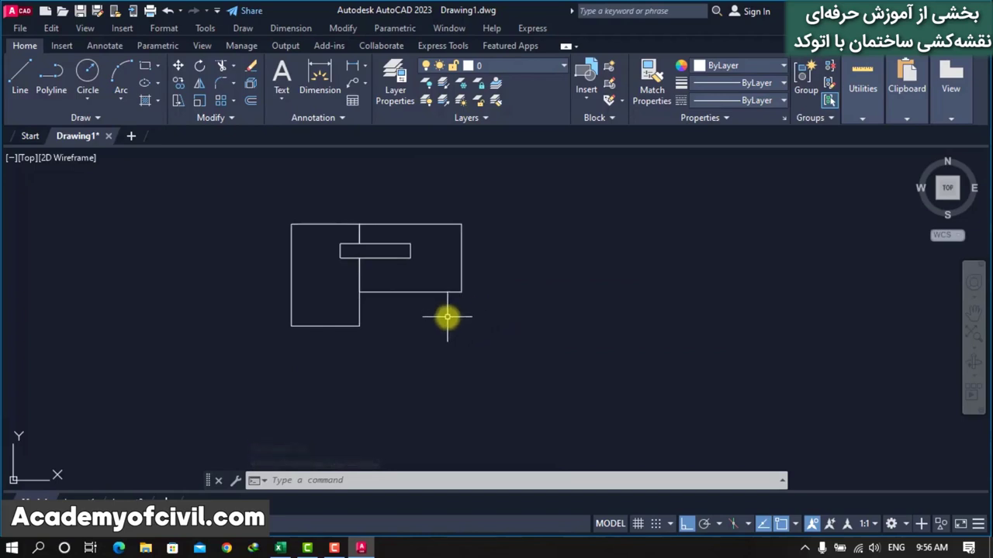
pyautogui.scroll(1, 422, 314)
pyautogui.scroll(-1, 411, 314)
pyautogui.scroll(-1, 435, 309)
pyautogui.scroll(-1, 431, 303)
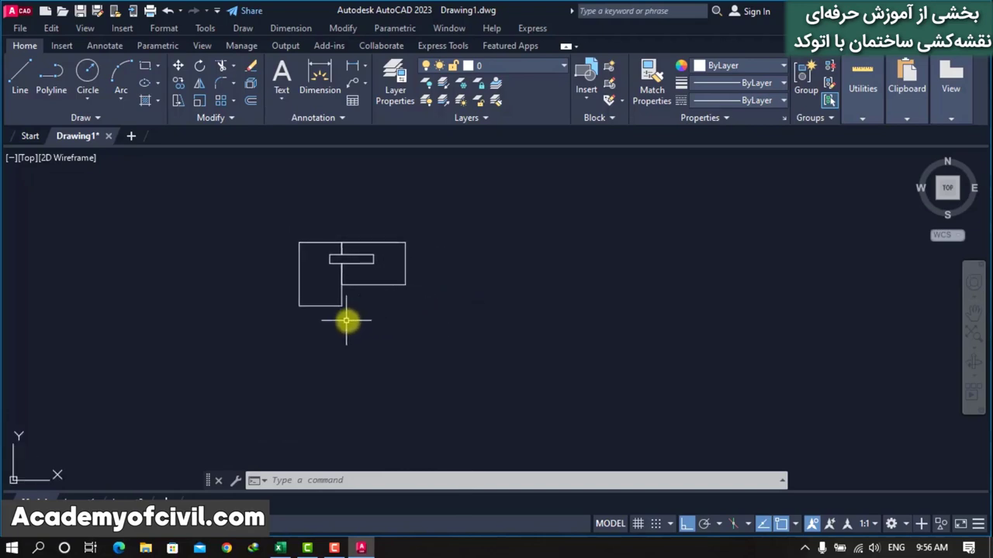
pyautogui.scroll(1, 346, 290)
pyautogui.scroll(1, 347, 290)
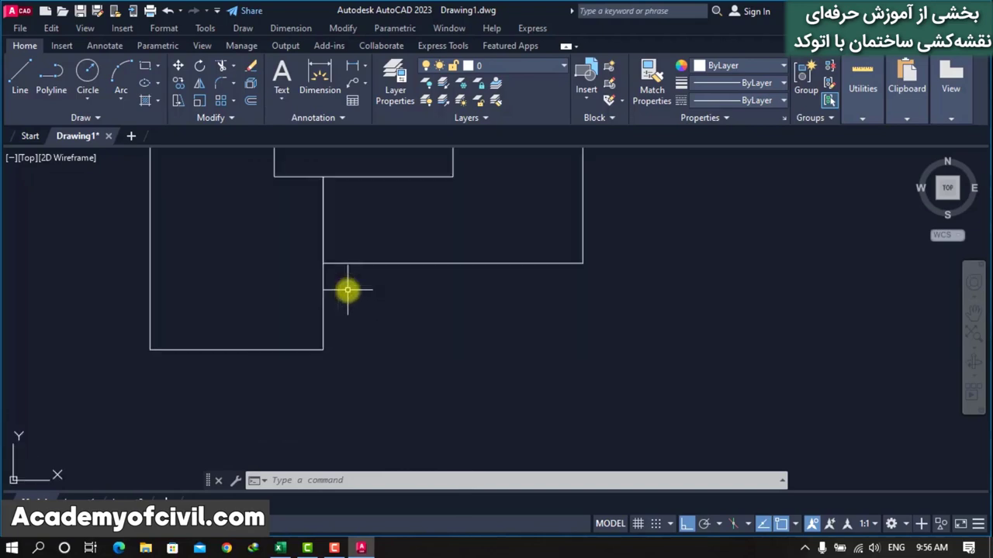
pyautogui.scroll(-1, 353, 295)
pyautogui.scroll(-1, 360, 299)
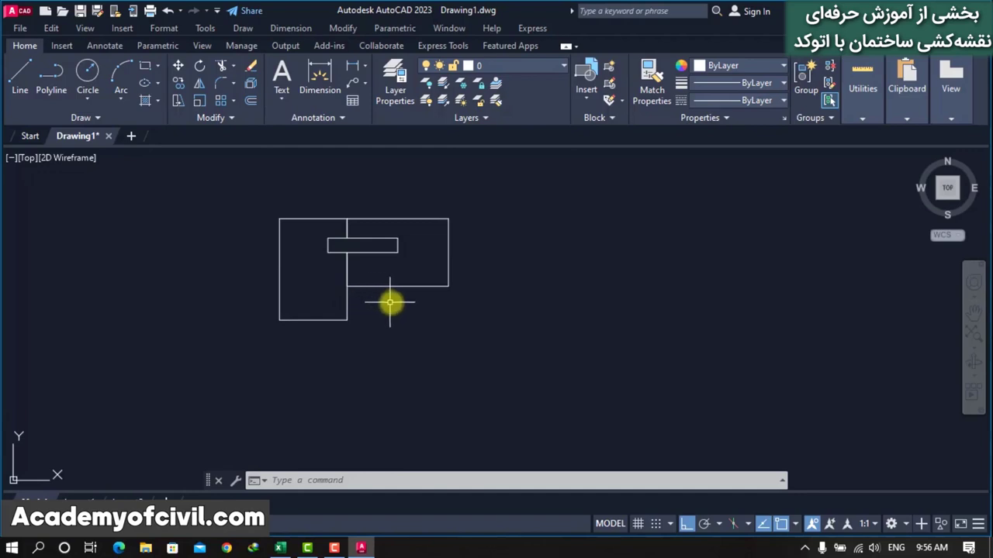
pyautogui.scroll(-2, 397, 221)
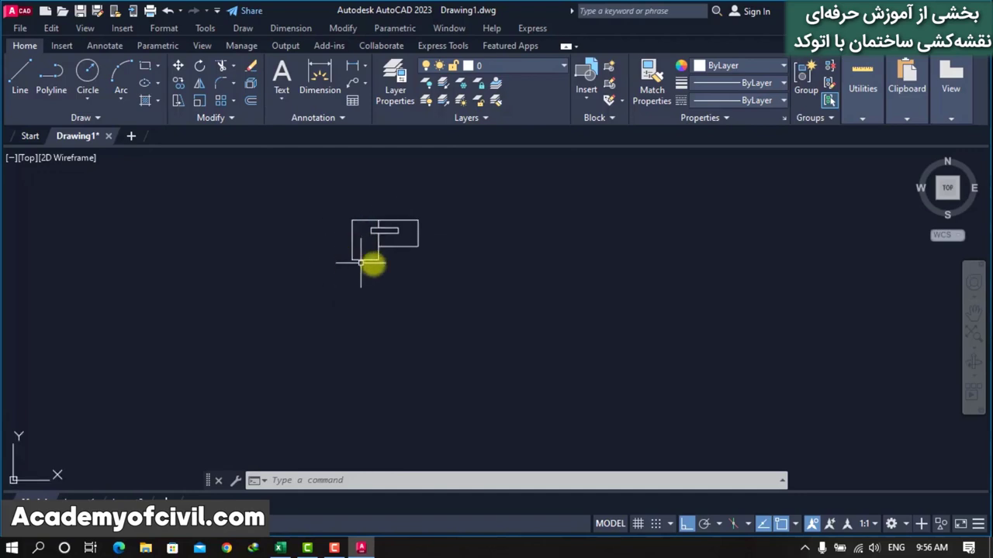
pyautogui.write('ar')
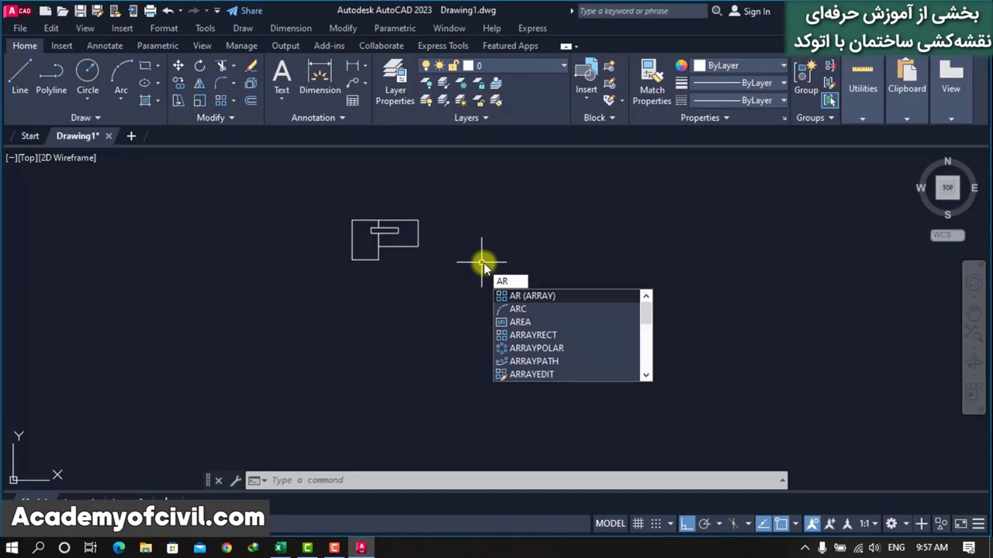
# Window-select the three rectangles for the array and choose the Rectangular array type.
pyautogui.press('Return')
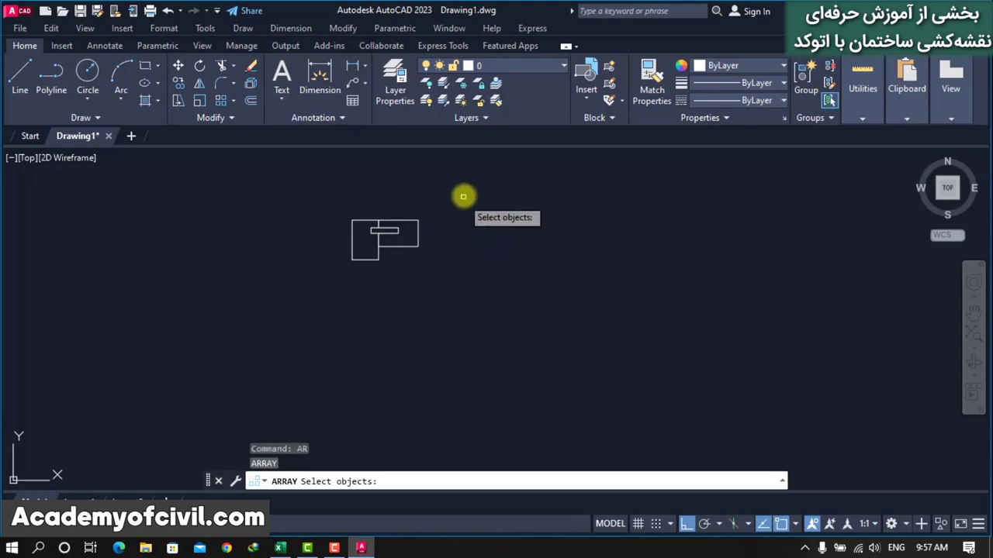
pyautogui.click(472, 185)
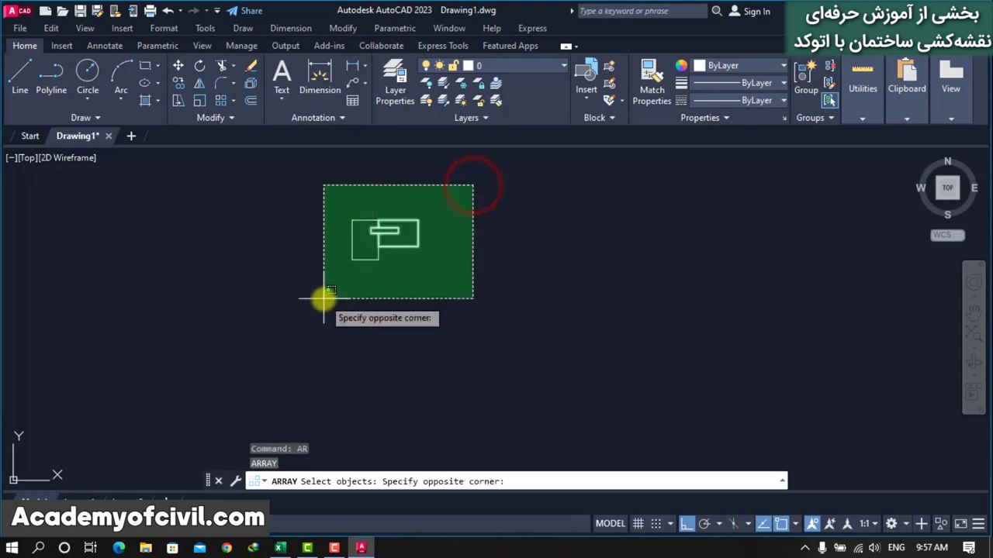
pyautogui.click(323, 299)
pyautogui.press('Return')
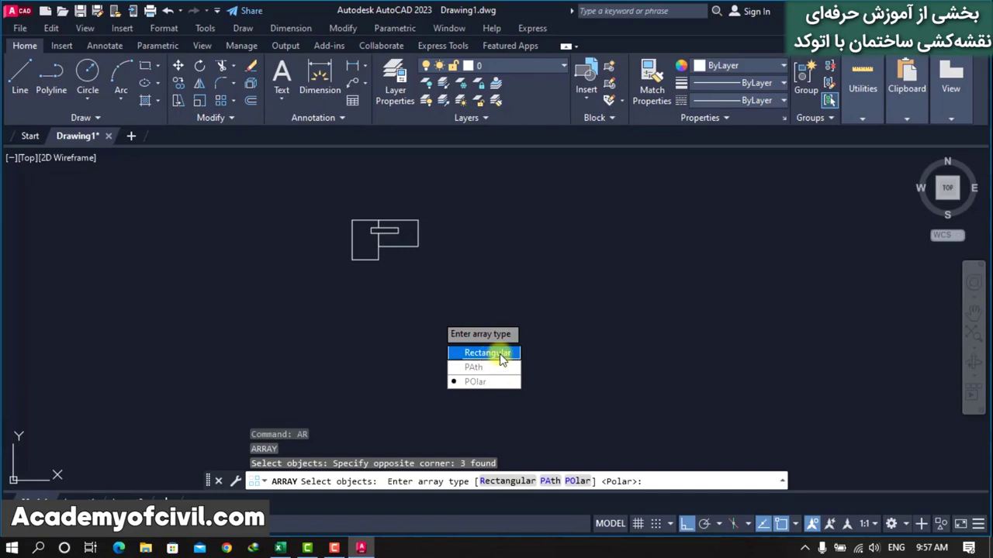
pyautogui.click(501, 354)
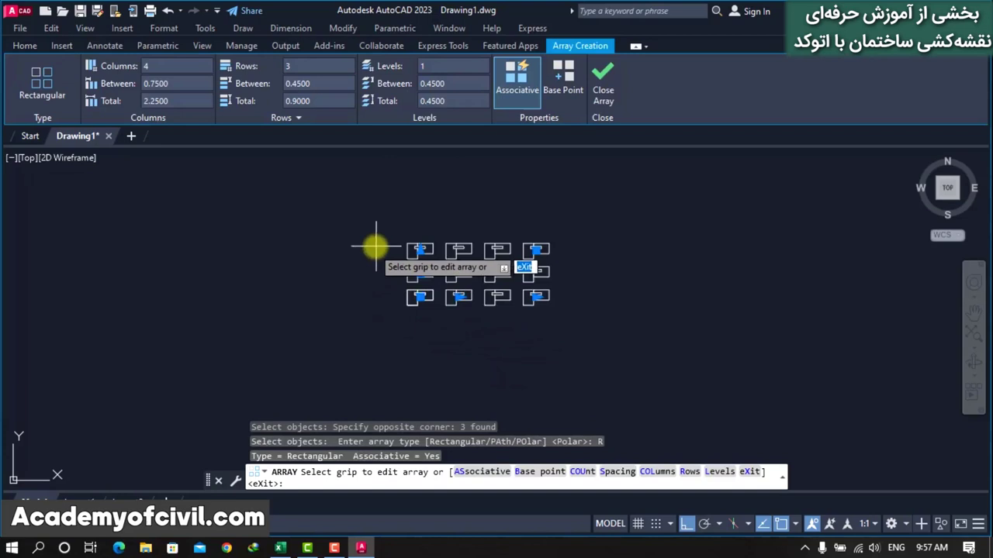
# Set the rectangular array to 20 columns with 0.5 spacing between columns.
pyautogui.scroll(4, 364, 225)
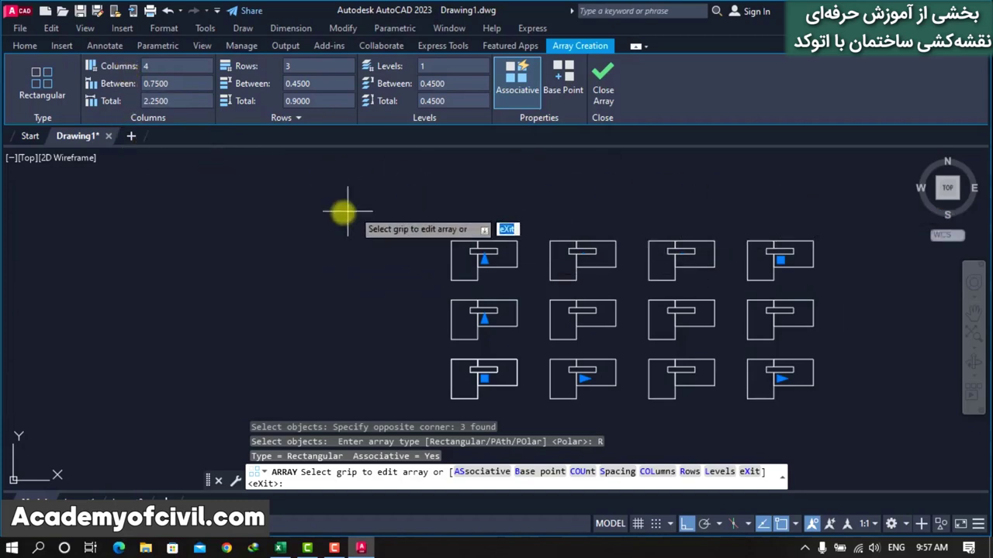
pyautogui.click(178, 67)
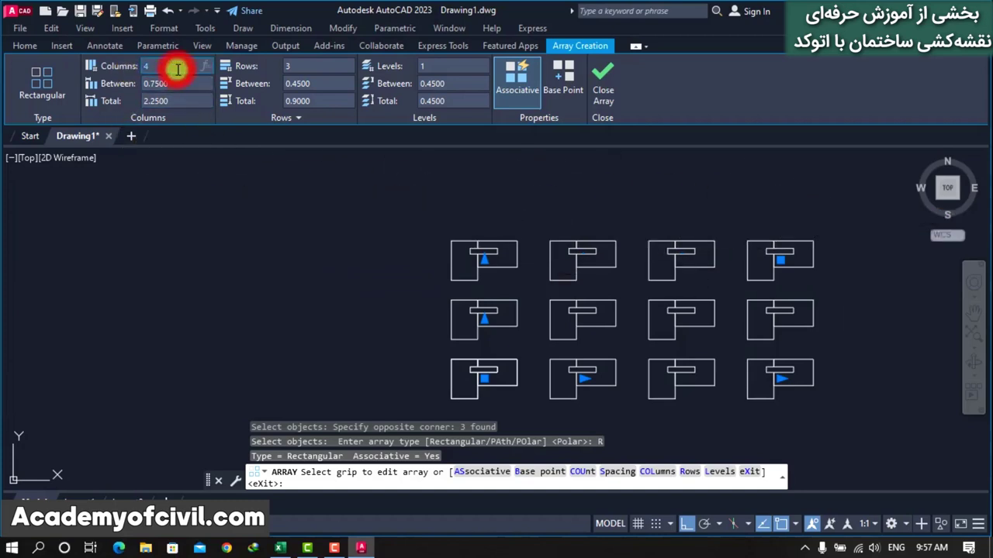
pyautogui.write('20')
pyautogui.press('Return')
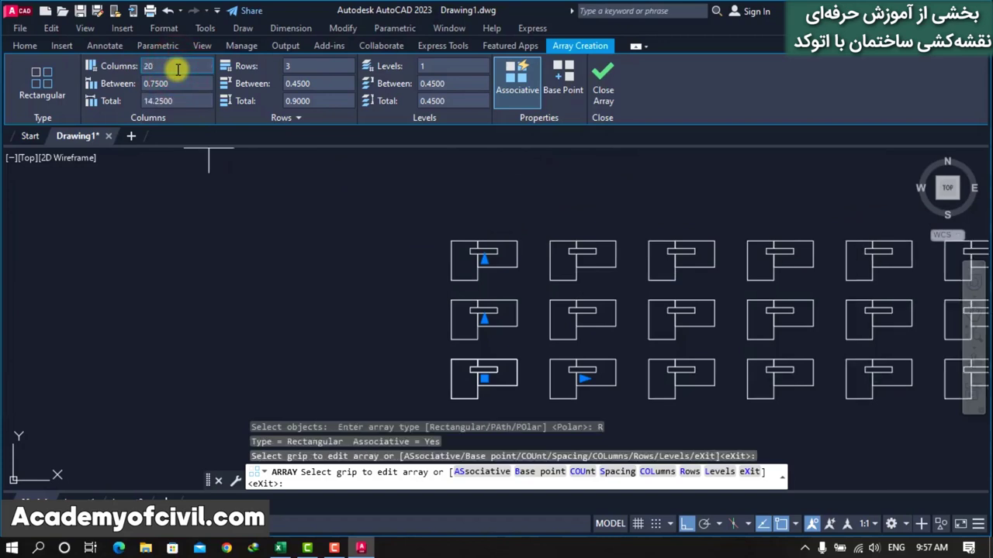
pyautogui.scroll(-3, 299, 259)
pyautogui.scroll(-2, 287, 255)
pyautogui.scroll(-1, 280, 250)
pyautogui.scroll(1, 222, 256)
pyautogui.scroll(-1, 195, 165)
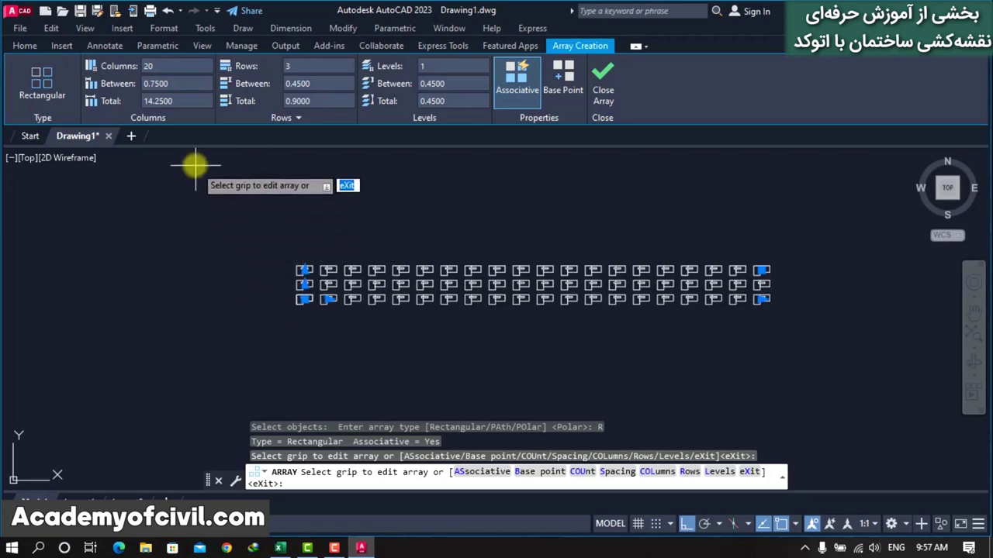
pyautogui.click(184, 83)
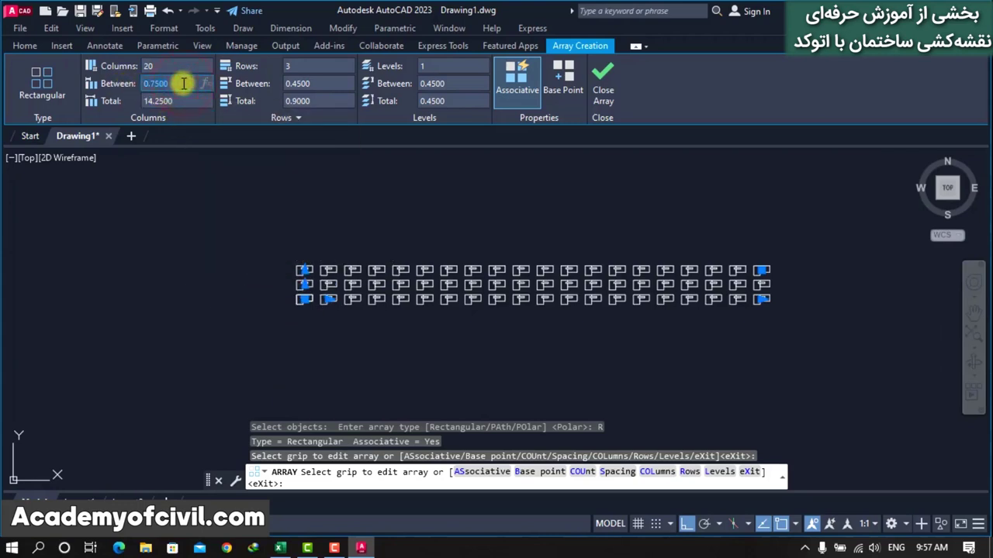
pyautogui.write('0.5000')
pyautogui.press('Return')
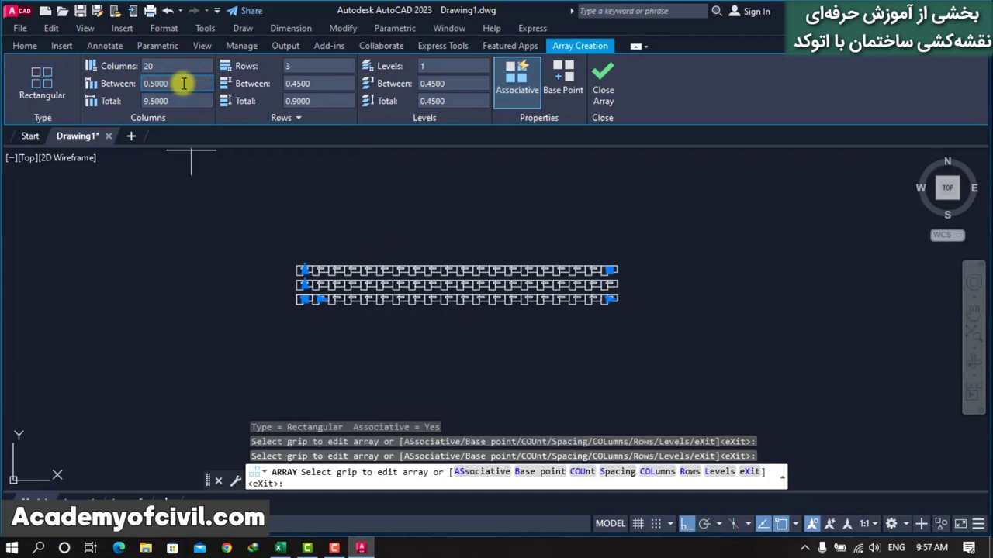
pyautogui.scroll(6, 306, 271)
pyautogui.scroll(3, 326, 299)
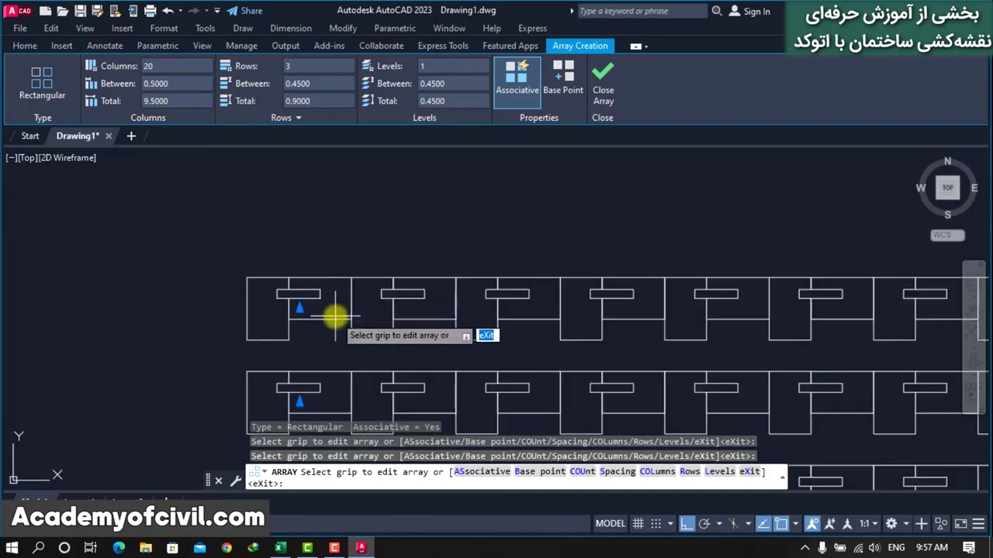
pyautogui.scroll(4, 302, 352)
pyautogui.scroll(-4, 353, 233)
pyautogui.scroll(-2, 334, 268)
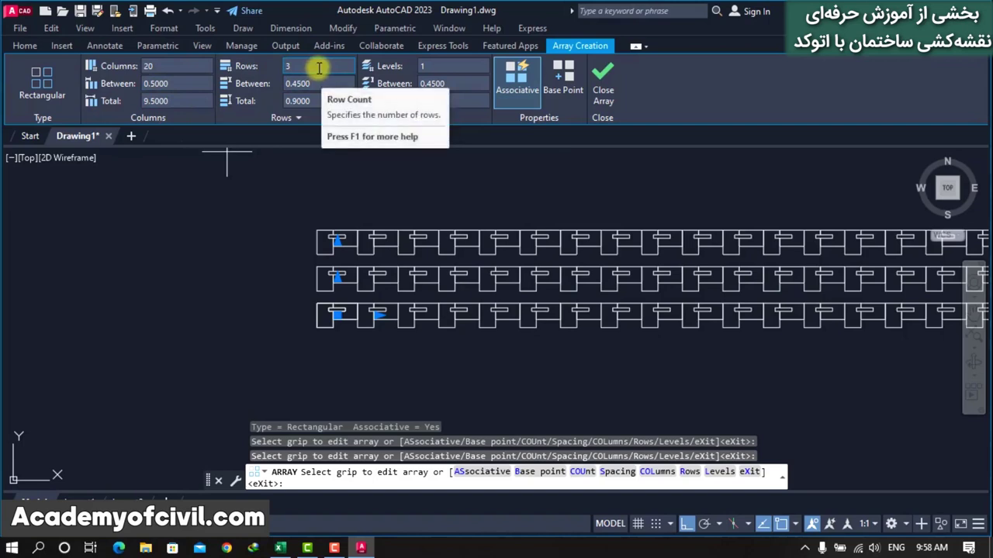
# Set the array to 8 rows spaced 0.35 apart.
pyautogui.click(319, 68)
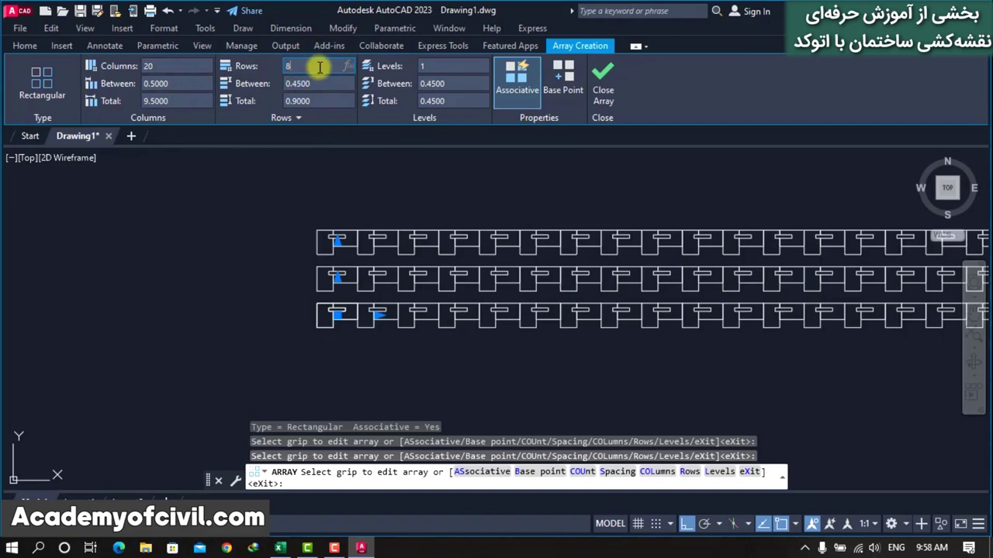
pyautogui.press('Return')
pyautogui.scroll(-2, 422, 260)
pyautogui.scroll(-2, 423, 257)
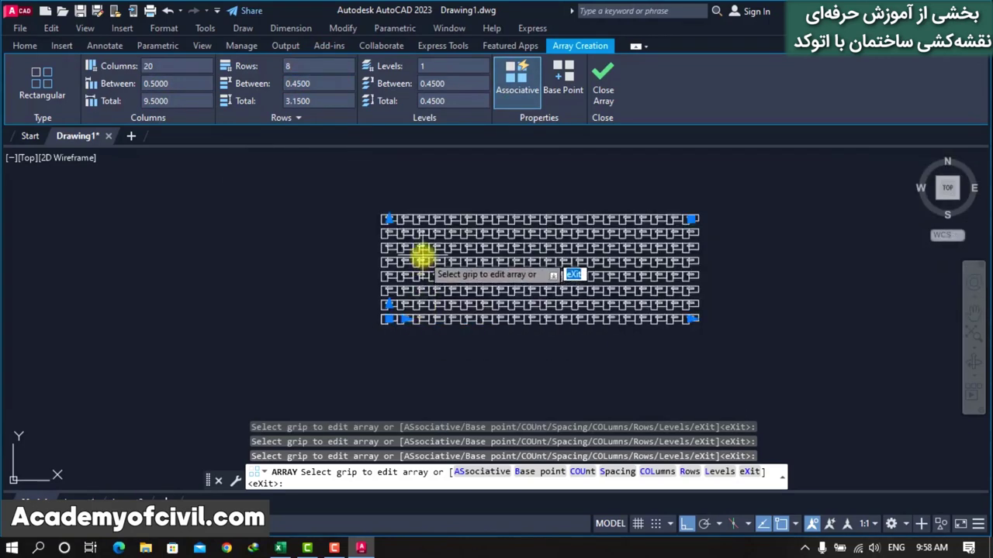
pyautogui.scroll(2, 422, 256)
pyautogui.click(332, 85)
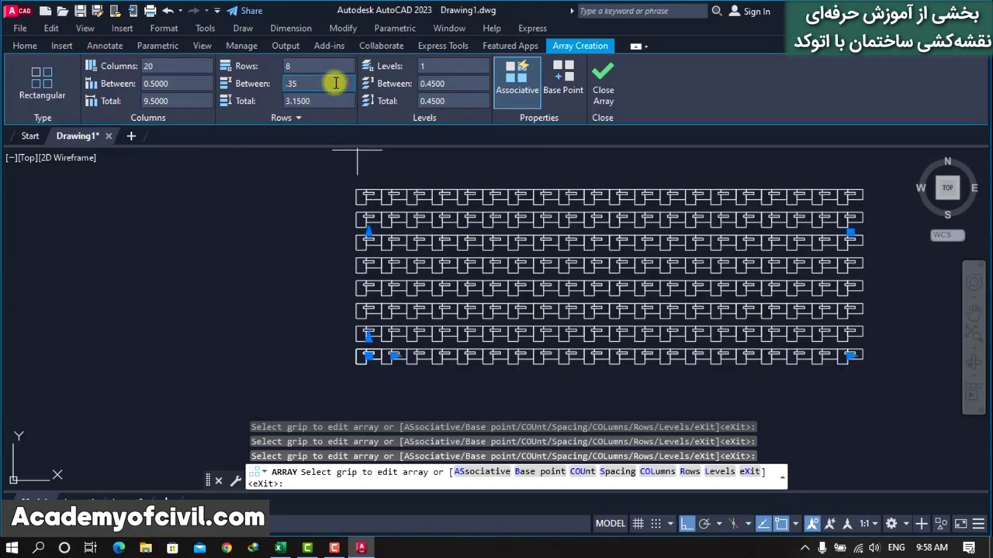
pyautogui.press('Return')
pyautogui.scroll(3, 344, 262)
pyautogui.scroll(1, 291, 254)
pyautogui.scroll(-2, 291, 255)
pyautogui.scroll(-2, 284, 281)
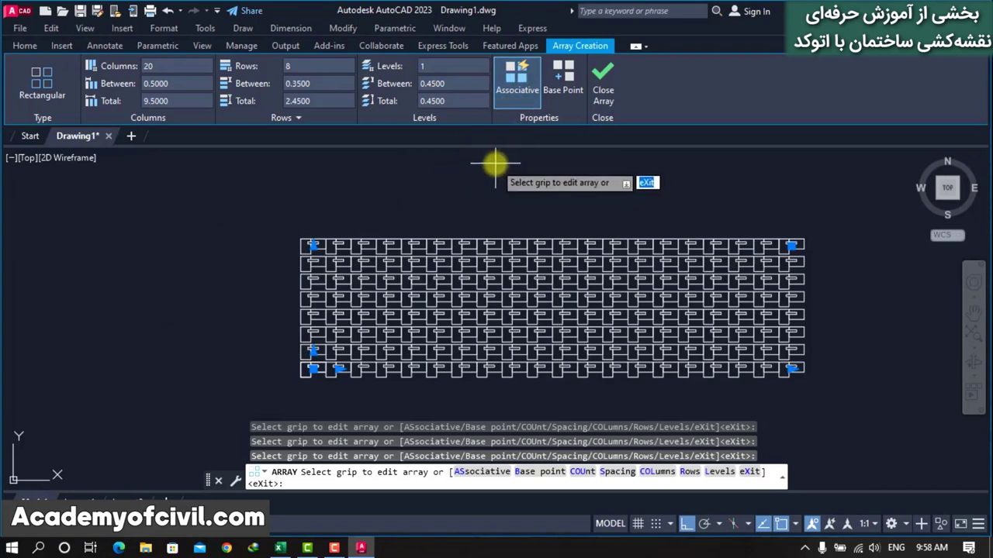
# Close the array and pan so the full 20 by 8 grid is visible.
pyautogui.click(602, 76)
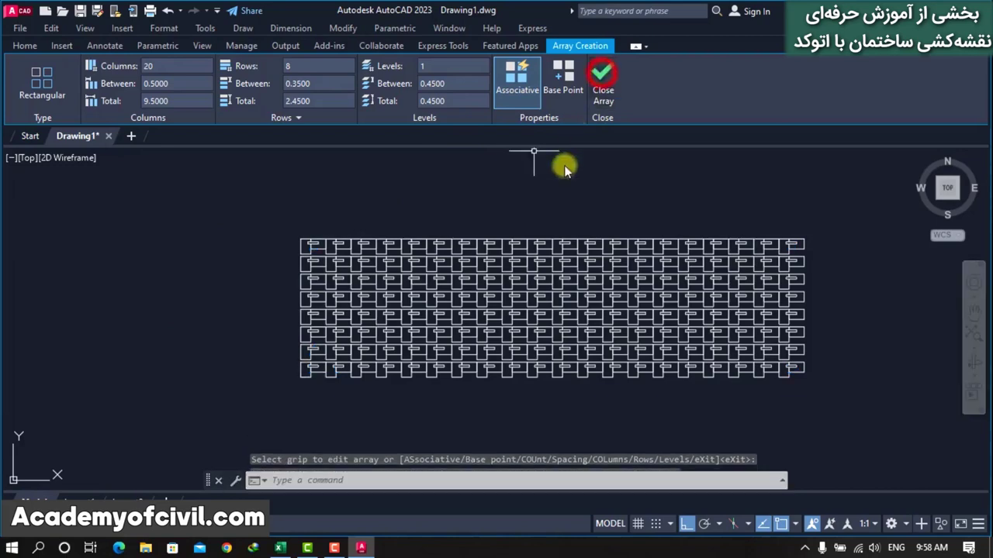
pyautogui.scroll(-3, 425, 206)
pyautogui.scroll(5, 554, 284)
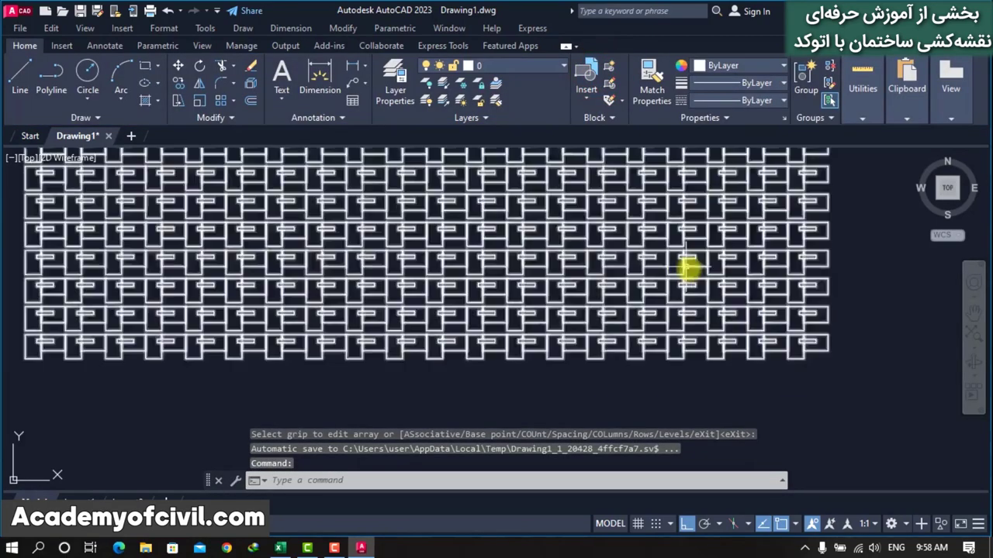
pyautogui.scroll(-3, 608, 331)
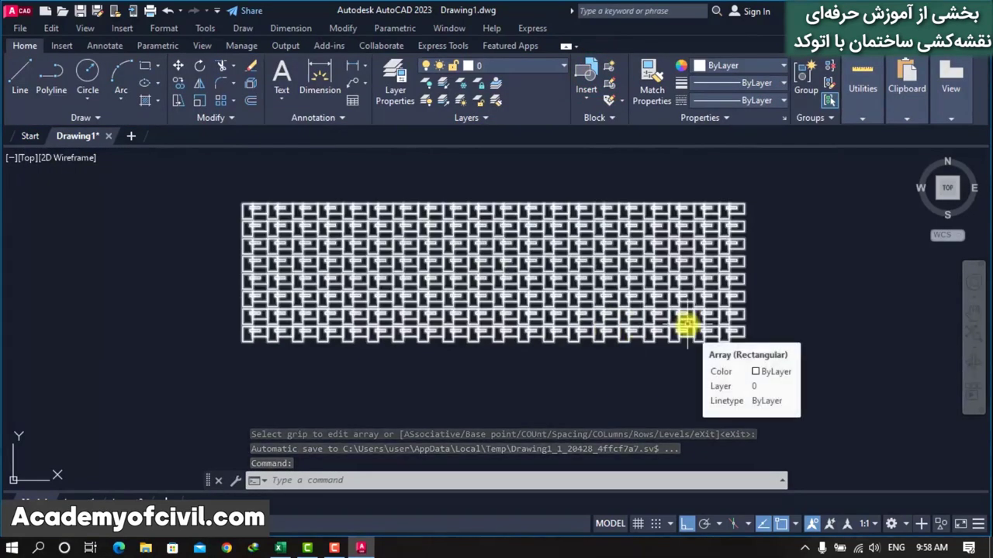
pyautogui.scroll(-2, 182, 279)
pyautogui.scroll(2, 607, 328)
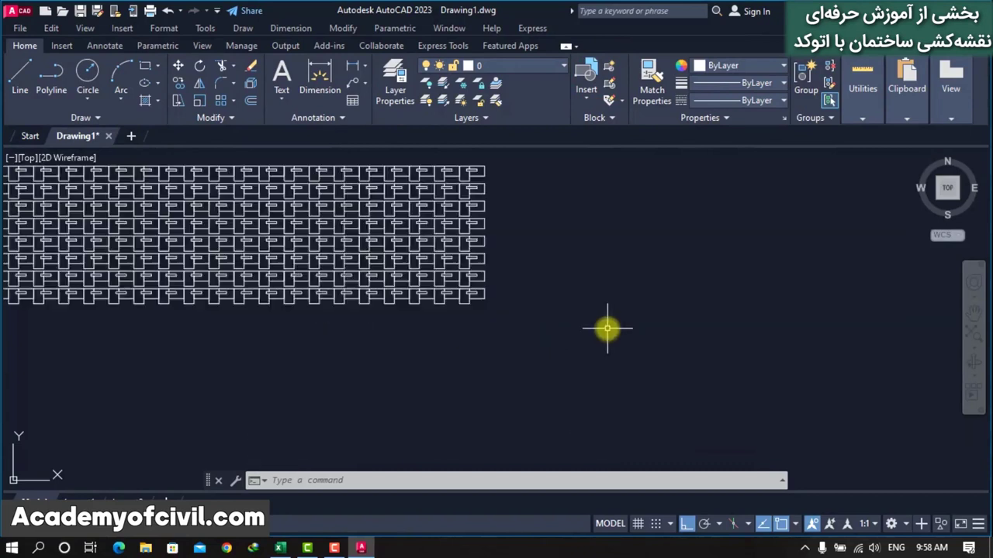
pyautogui.moveTo(602, 278)
pyautogui.mouseDown(button='middle')
pyautogui.moveTo(647, 317)
pyautogui.moveTo(659, 315)
pyautogui.mouseUp(button='middle')
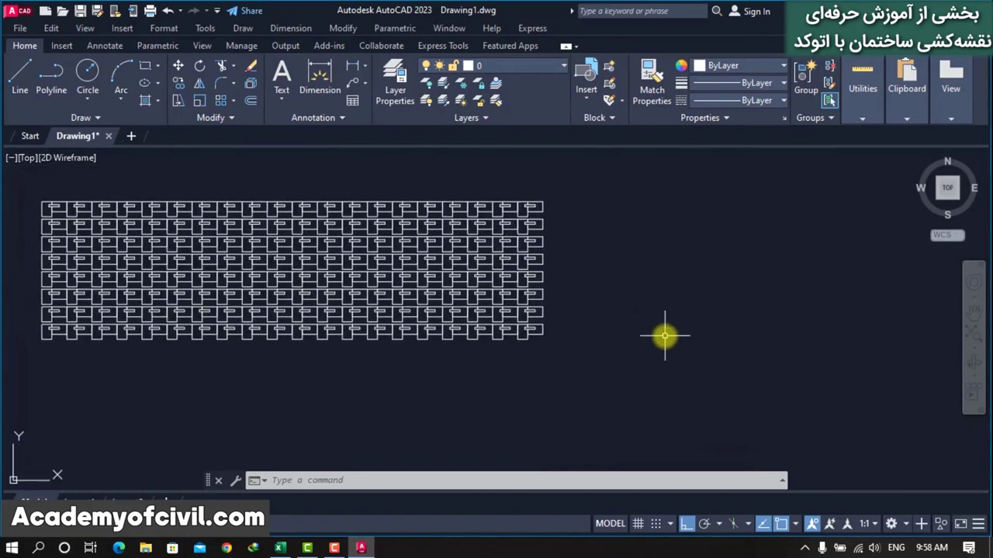
pyautogui.scroll(-2, 124, 301)
pyautogui.scroll(-2, 128, 299)
pyautogui.scroll(1, 333, 314)
pyautogui.moveTo(321, 288); pyautogui.dragTo(401, 269, button='middle')
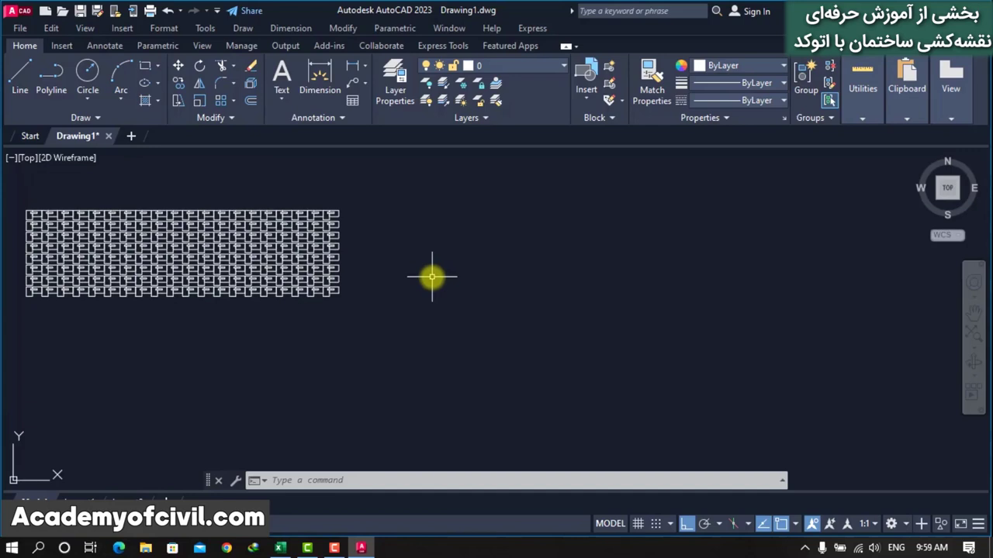
# Switch the object colour to green and draw a three-point arc.
pyautogui.click(723, 66)
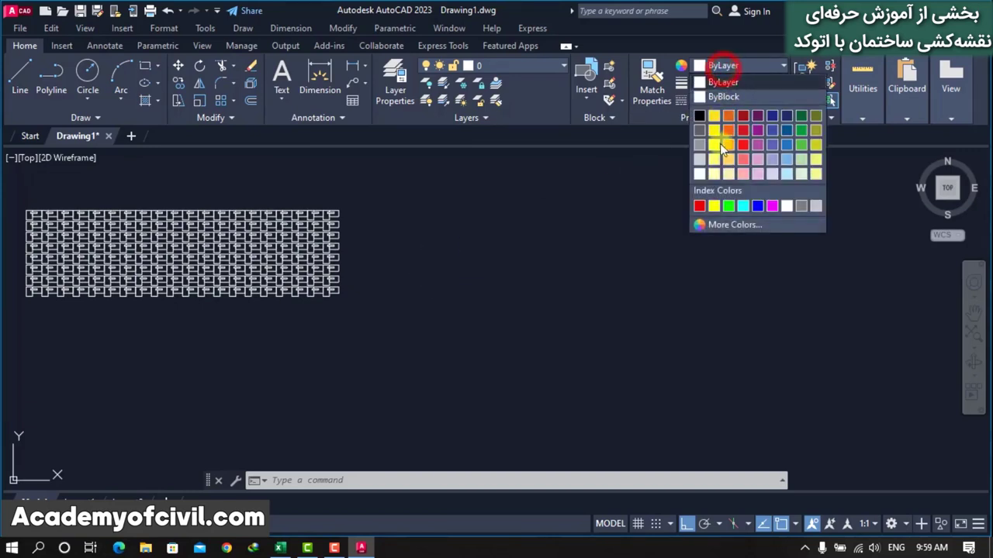
pyautogui.click(725, 207)
pyautogui.write('arc')
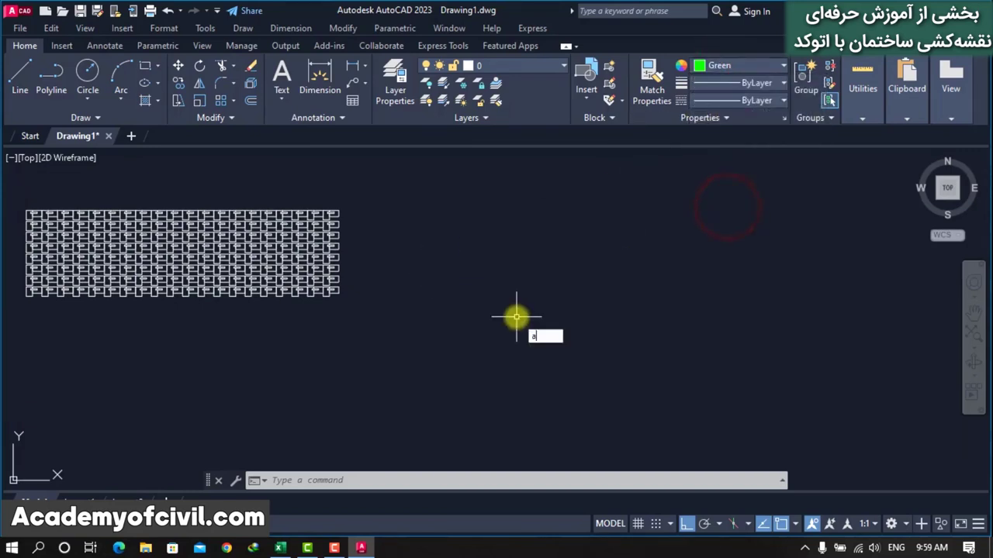
pyautogui.press('Return')
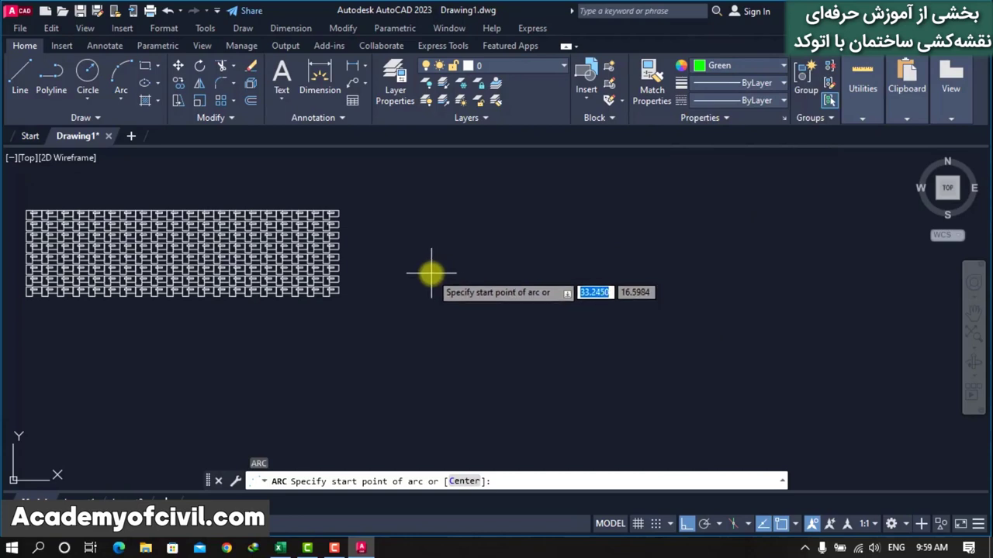
pyautogui.click(431, 273)
pyautogui.click(492, 250)
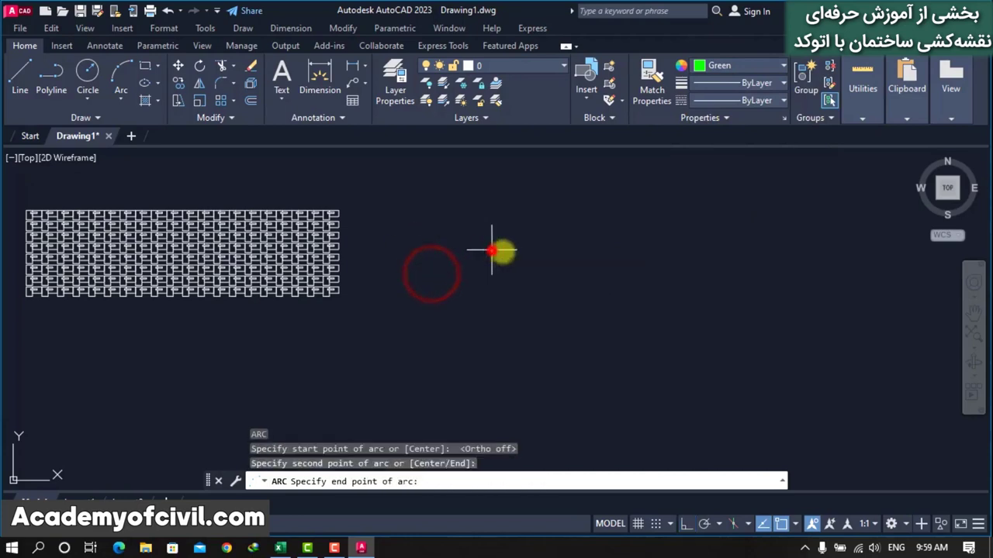
pyautogui.click(641, 272)
pyautogui.moveTo(543, 310); pyautogui.dragTo(493, 285, button='middle')
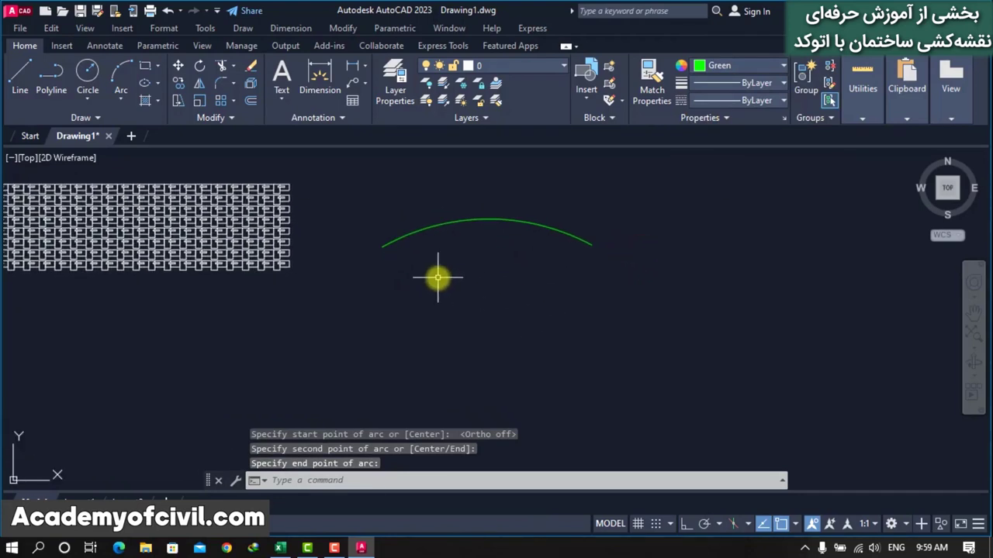
# Draw a straight green line below the arc.
pyautogui.write('l')
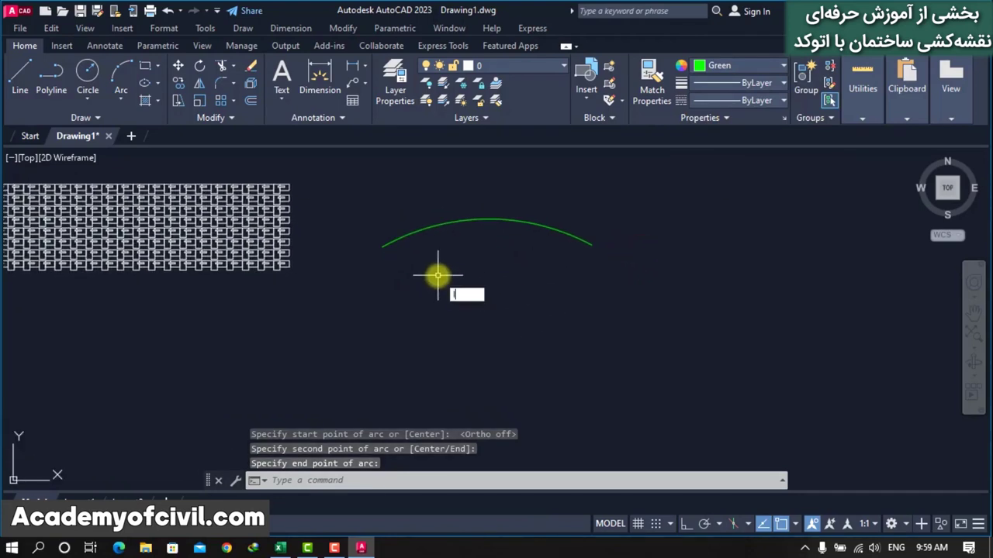
pyautogui.press('Return')
pyautogui.click(401, 304)
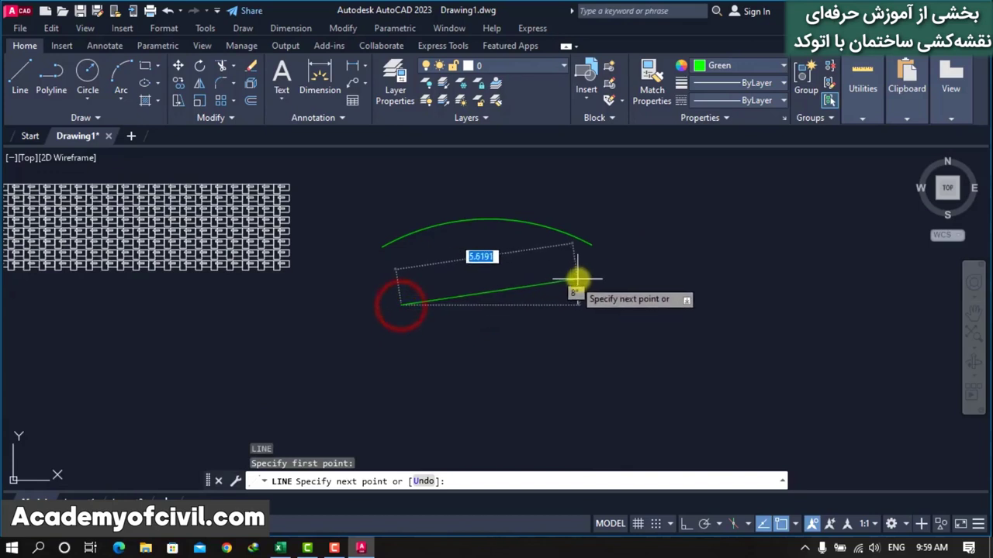
pyautogui.click(607, 277)
pyautogui.press('Escape')
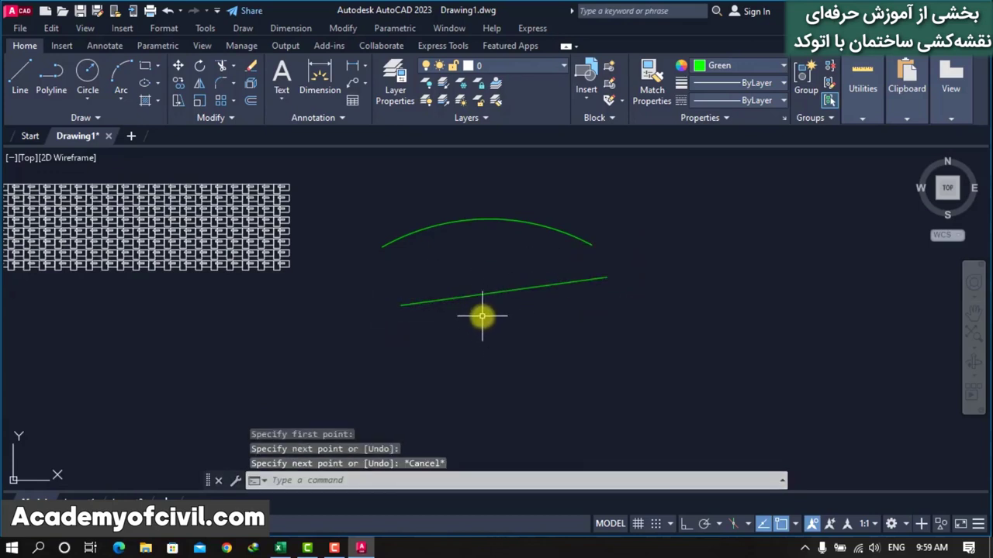
# Draw a two-segment green polyline and centre the view on the new shapes.
pyautogui.write('PL')
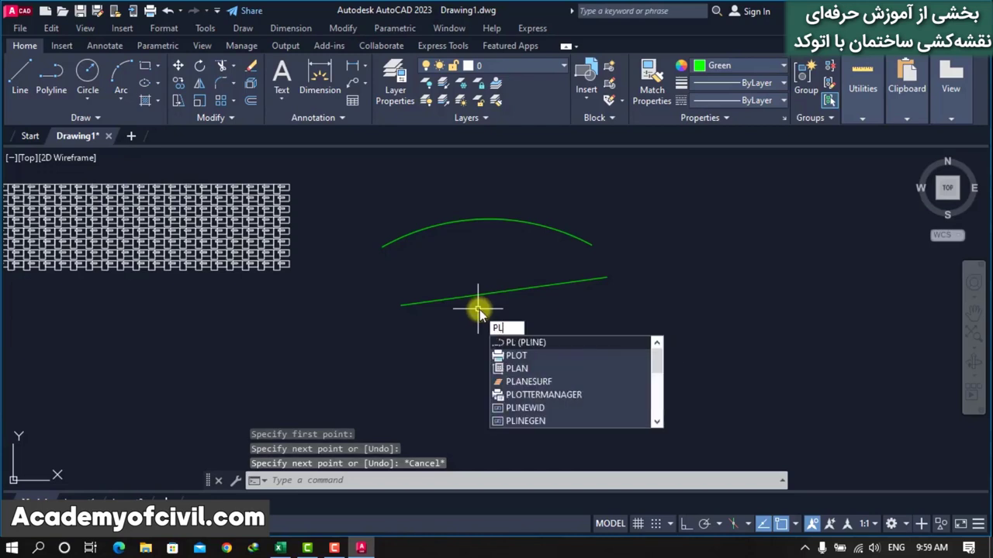
pyautogui.press('Return')
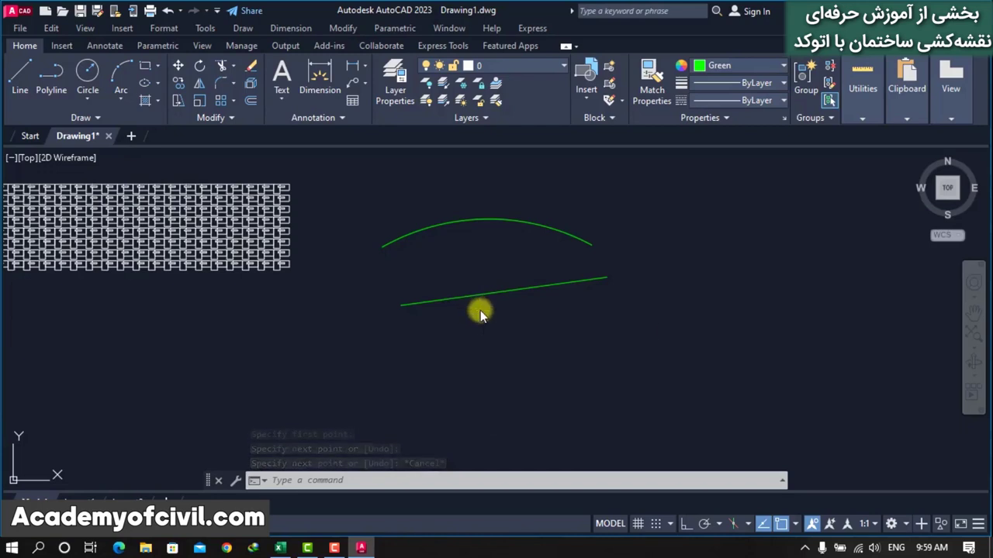
pyautogui.click(394, 343)
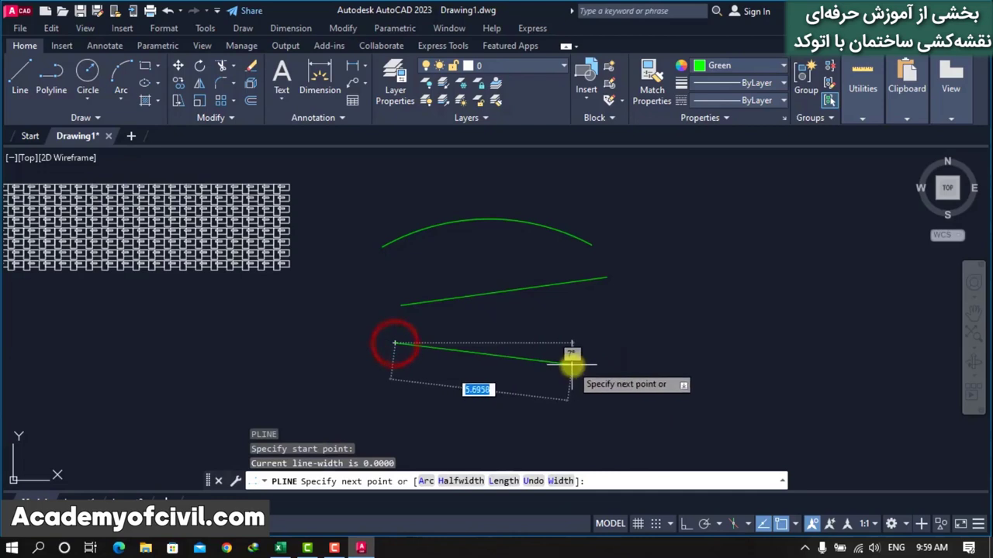
pyautogui.click(572, 365)
pyautogui.click(779, 304)
pyautogui.press('Escape')
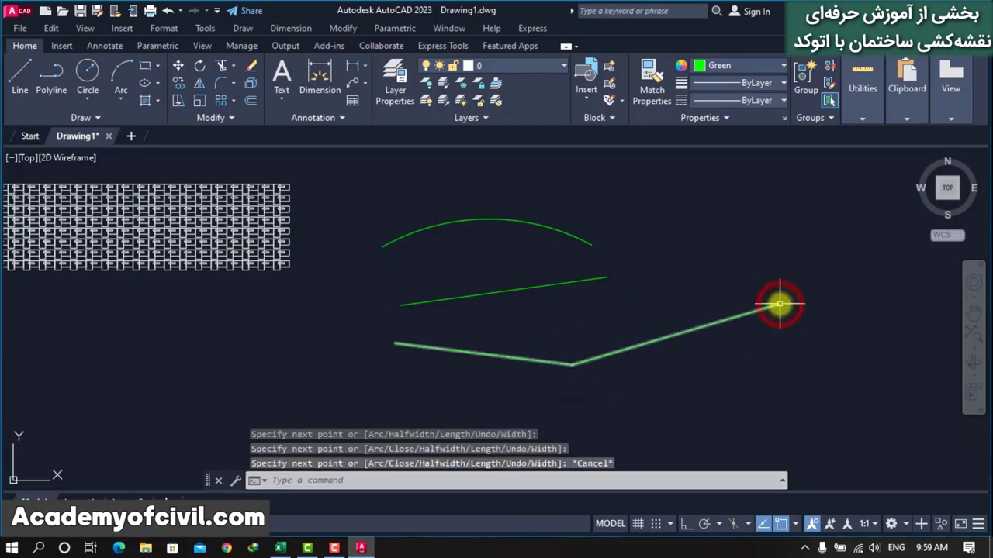
pyautogui.click(756, 312)
pyautogui.press('Escape')
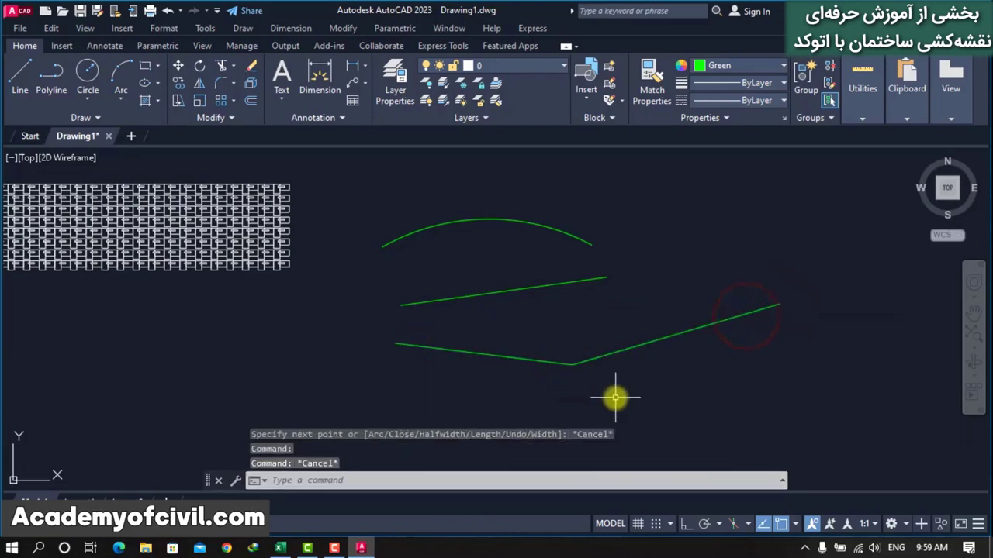
pyautogui.scroll(-4, 539, 291)
pyautogui.scroll(5, 538, 291)
pyautogui.scroll(-1, 487, 326)
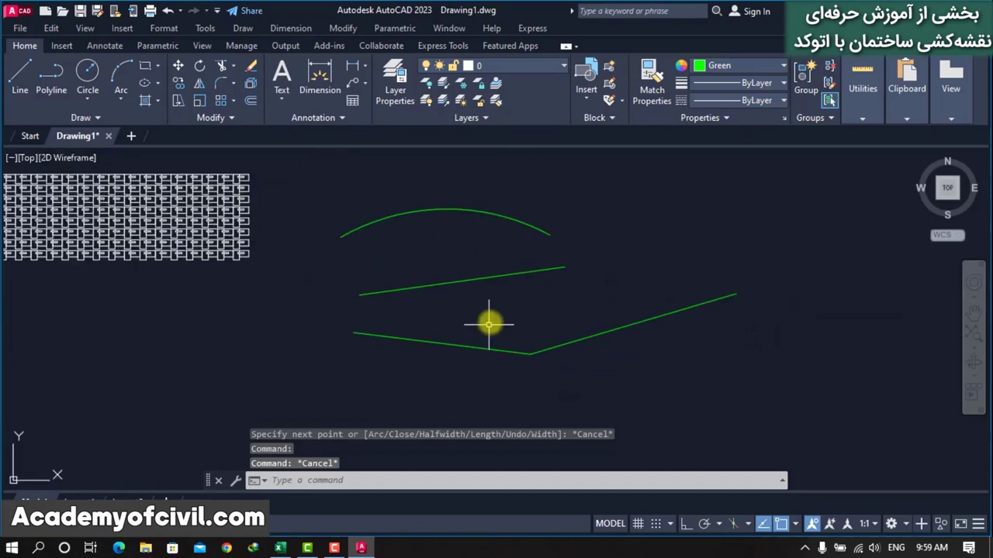
pyautogui.moveTo(566, 317); pyautogui.dragTo(443, 323, button='middle')
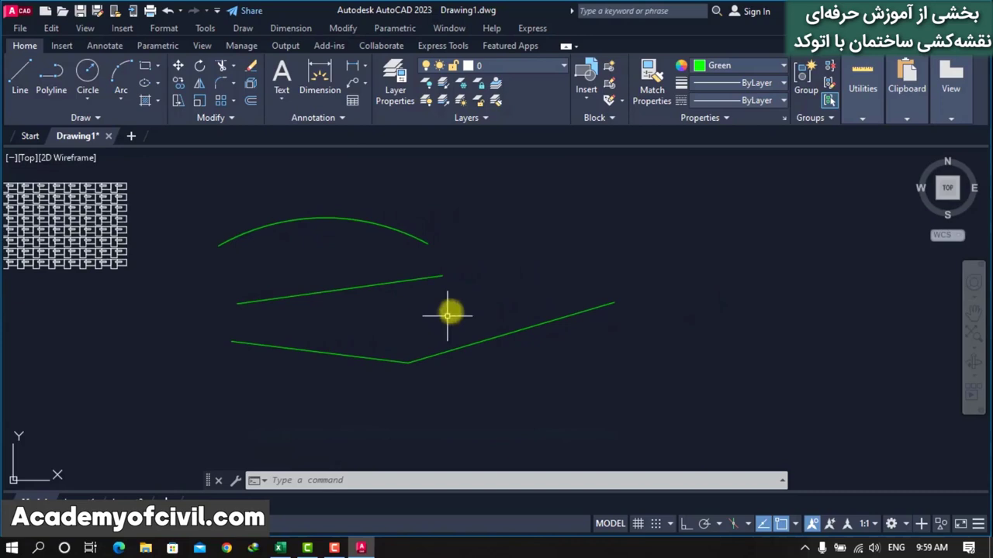
# Set the object colour to Magenta and draw a thin, tall rectangle at the arc's left end.
pyautogui.click(737, 65)
pyautogui.click(771, 204)
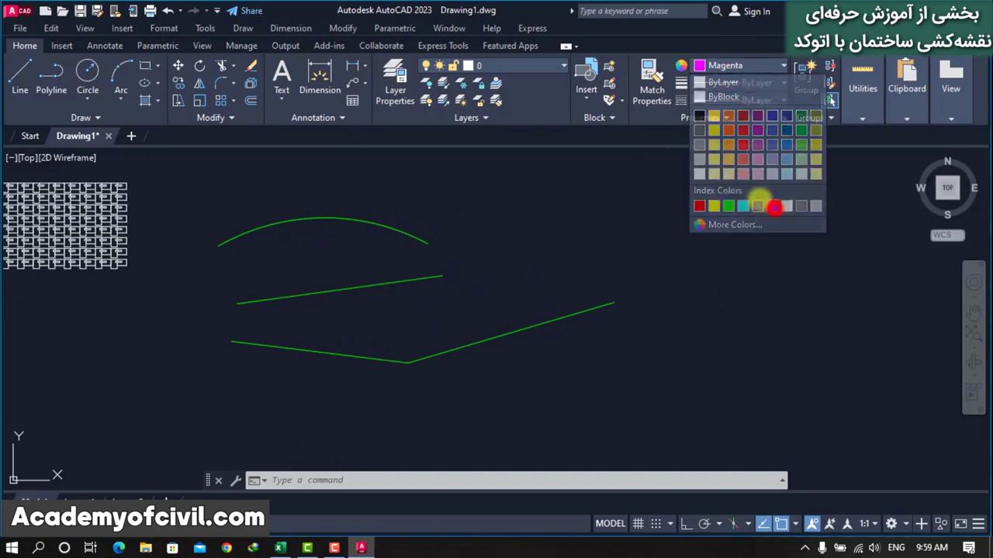
pyautogui.scroll(4, 206, 244)
pyautogui.scroll(-3, 207, 250)
pyautogui.scroll(5, 236, 230)
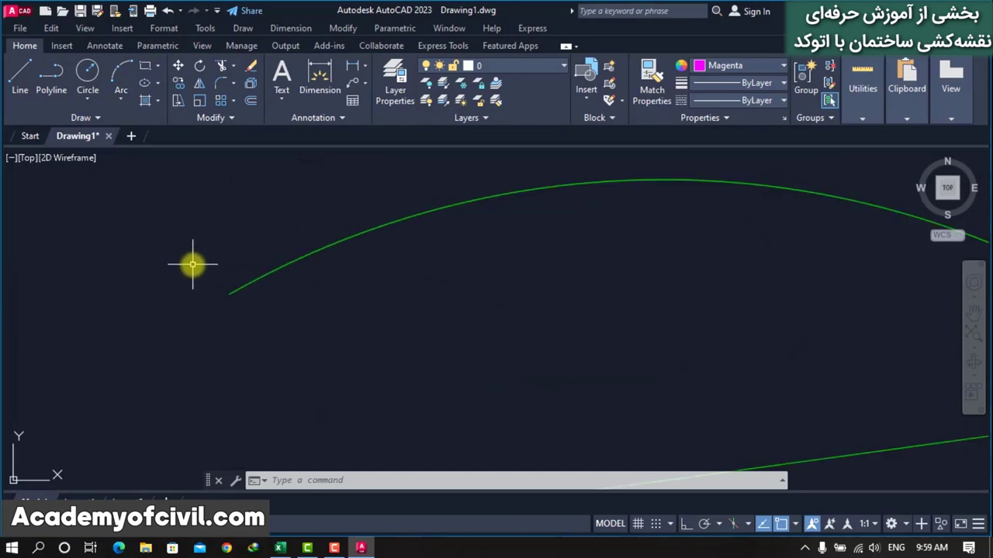
pyautogui.write('re')
pyautogui.press('Return')
pyautogui.click(227, 295)
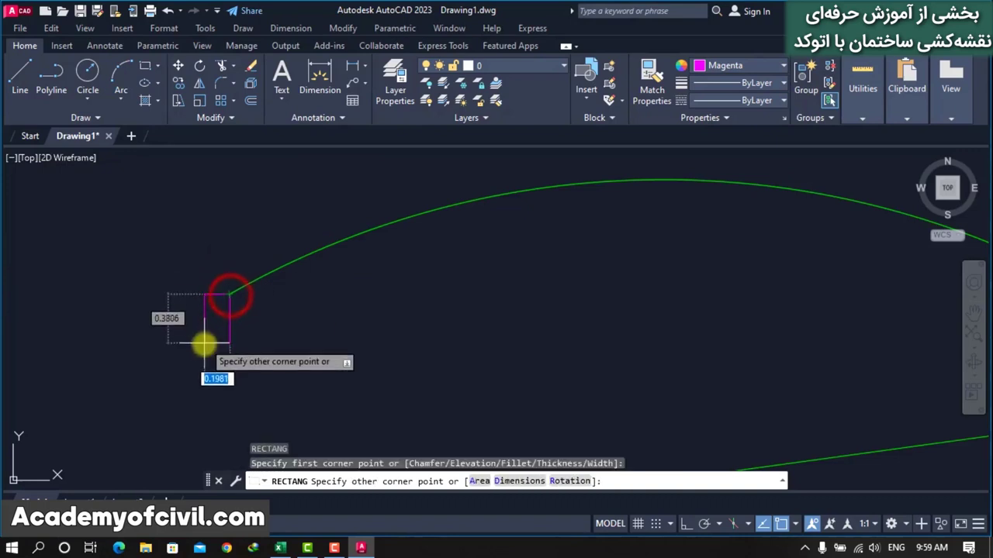
pyautogui.click(204, 368)
pyautogui.scroll(-2, 113, 325)
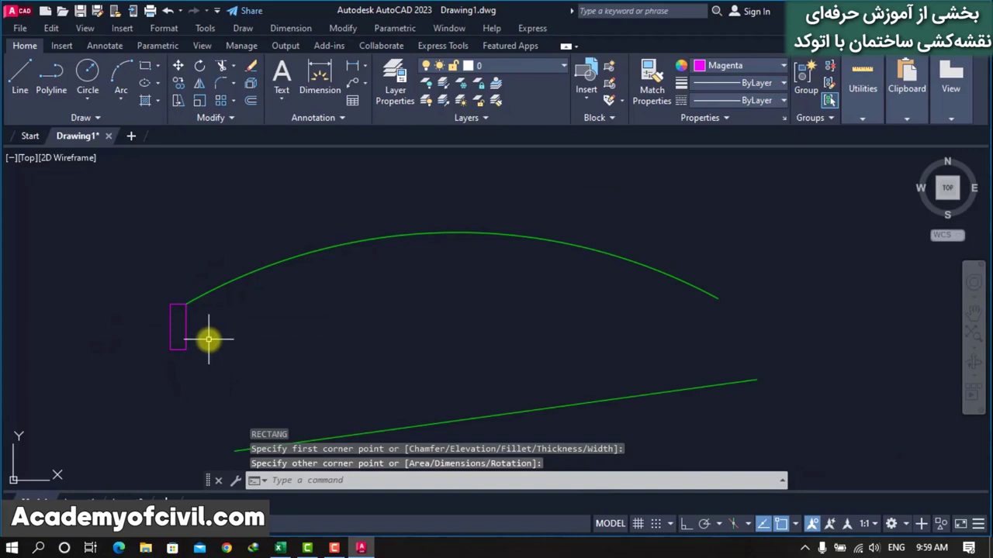
pyautogui.write('ar')
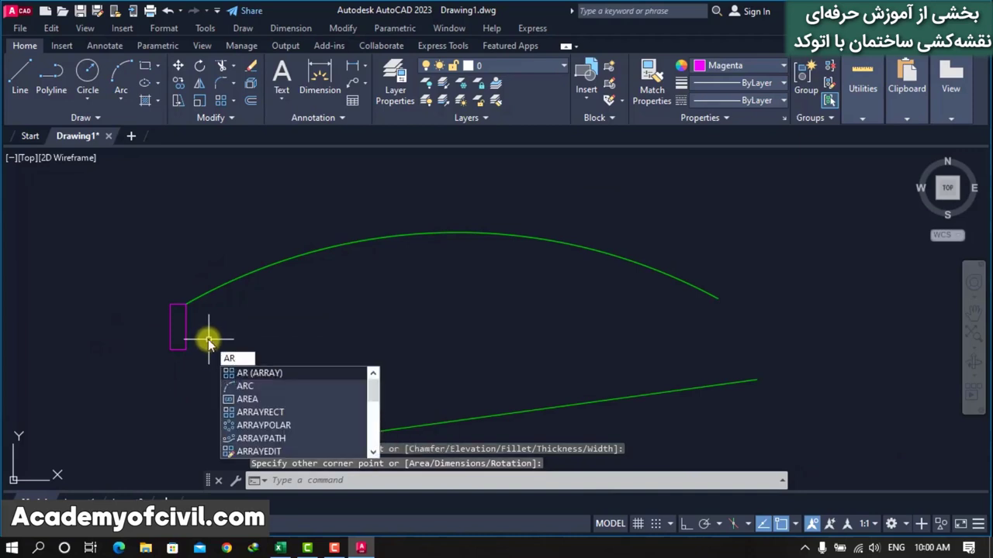
# Create a path array of the magenta rectangle along the green arc.
pyautogui.press('Return')
pyautogui.click(186, 334)
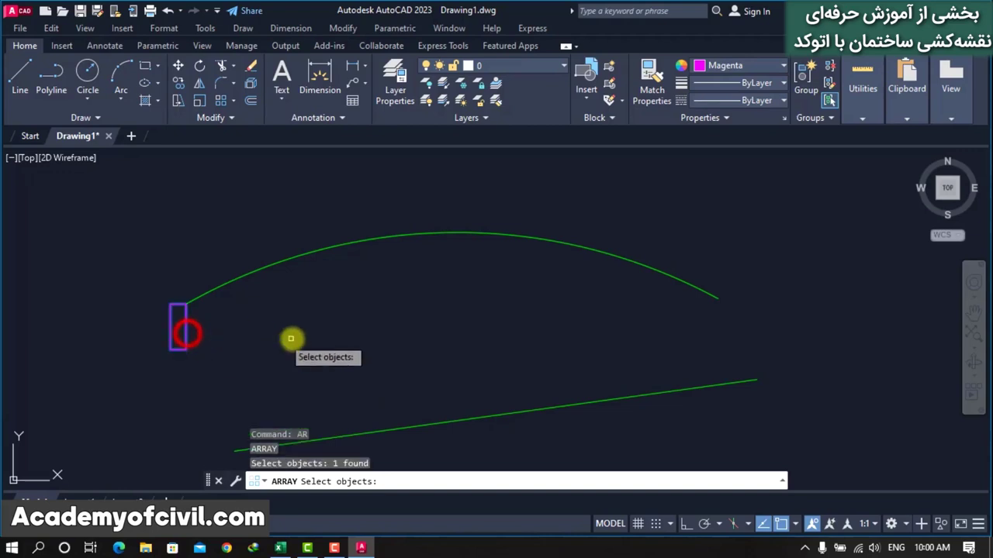
pyautogui.press('Return')
pyautogui.click(346, 390)
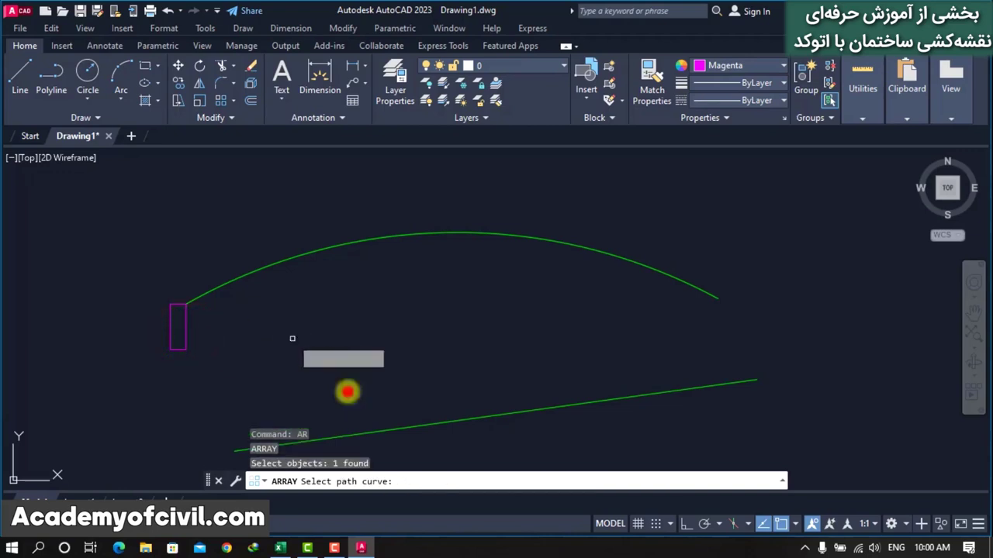
pyautogui.click(326, 250)
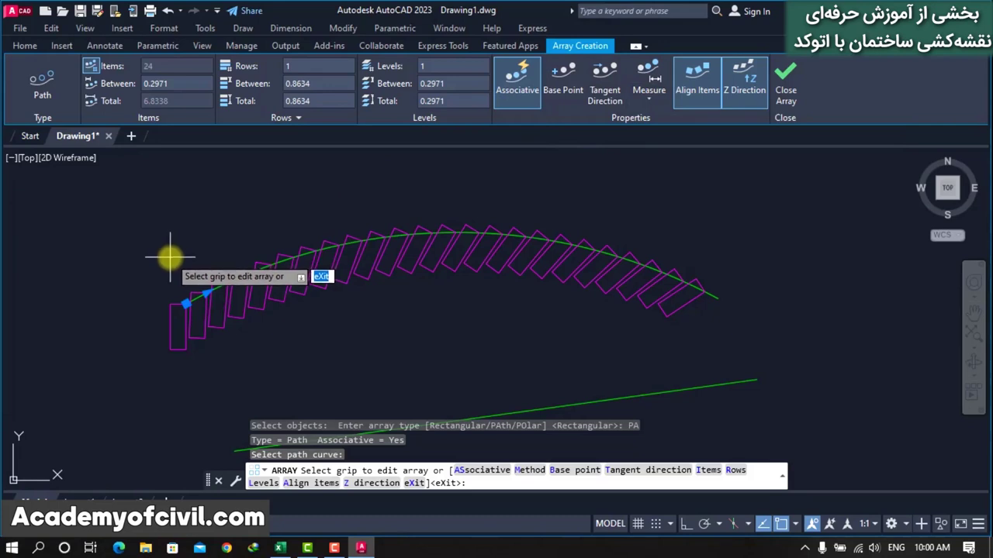
# Switch the path array spacing to Divide with 20 items along the arc.
pyautogui.click(650, 93)
pyautogui.click(661, 124)
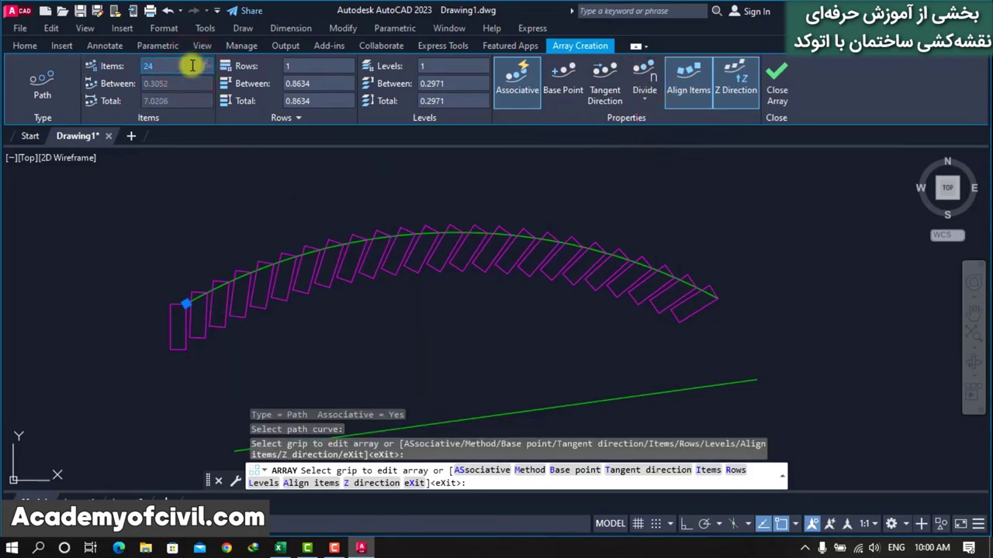
pyautogui.click(175, 66)
pyautogui.write('20')
pyautogui.press('Return')
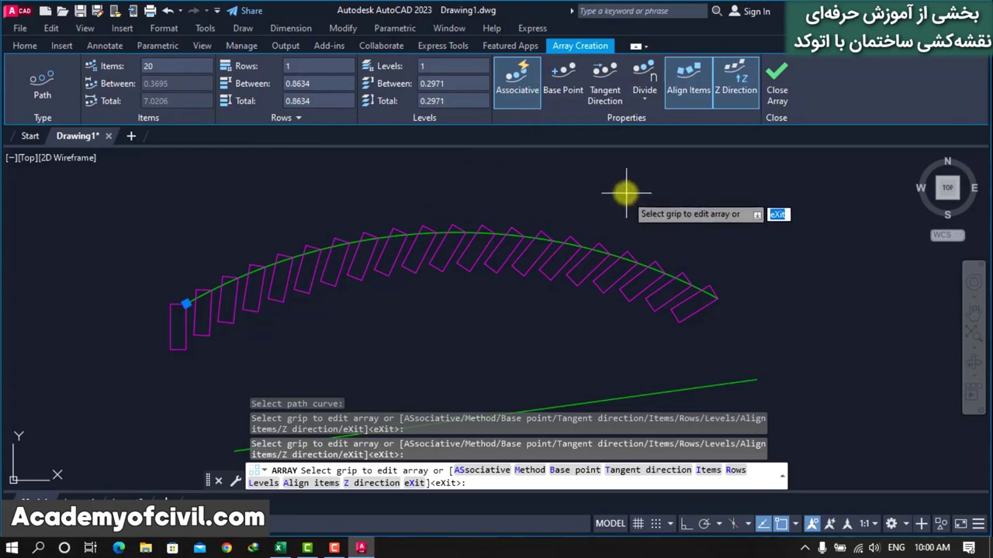
# Redefine the array's base point at the middle of the first rectangle.
pyautogui.click(569, 80)
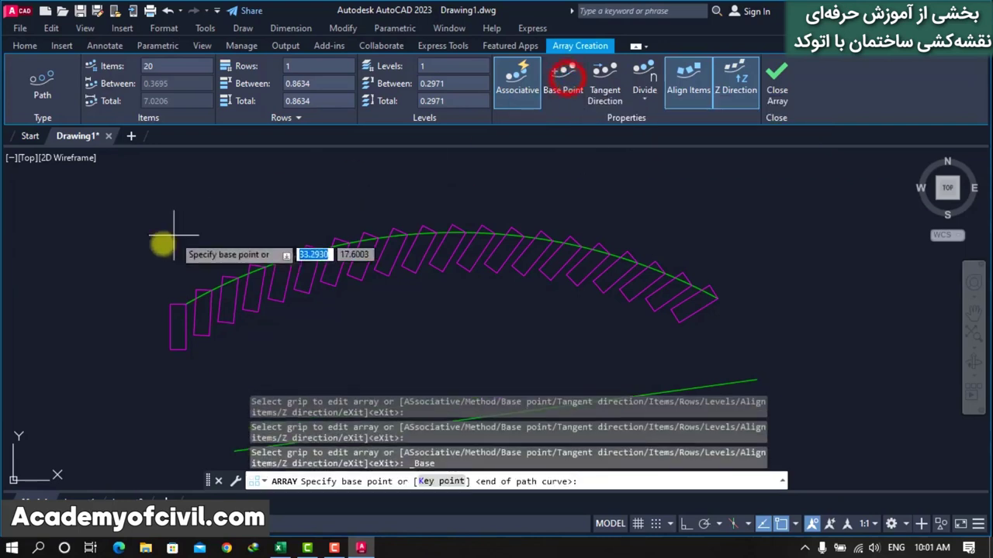
pyautogui.scroll(3, 126, 336)
pyautogui.scroll(2, 129, 336)
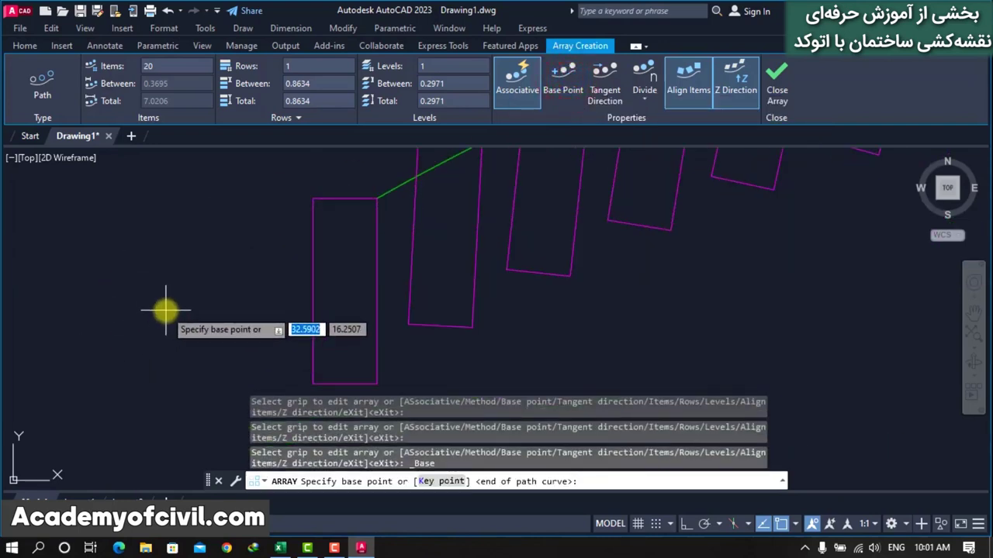
pyautogui.scroll(-2, 169, 314)
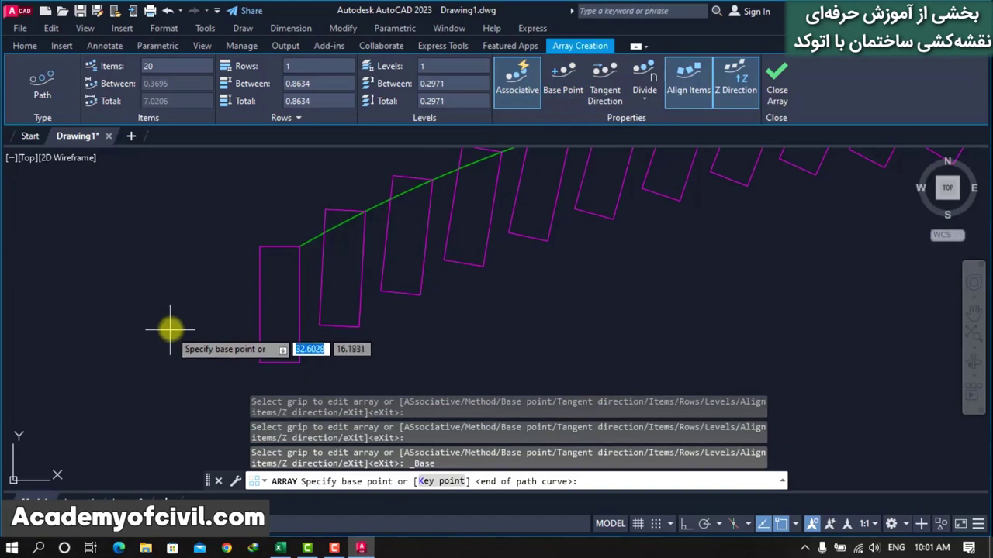
pyautogui.moveTo(199, 313); pyautogui.dragTo(163, 366, button='middle')
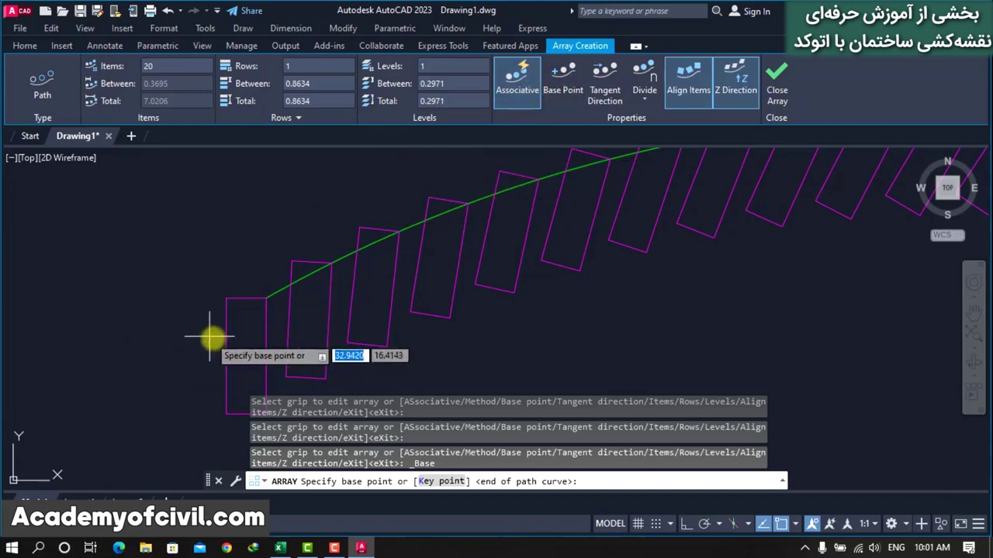
pyautogui.click(245, 357)
pyautogui.scroll(-2, 165, 329)
pyautogui.scroll(-2, 173, 335)
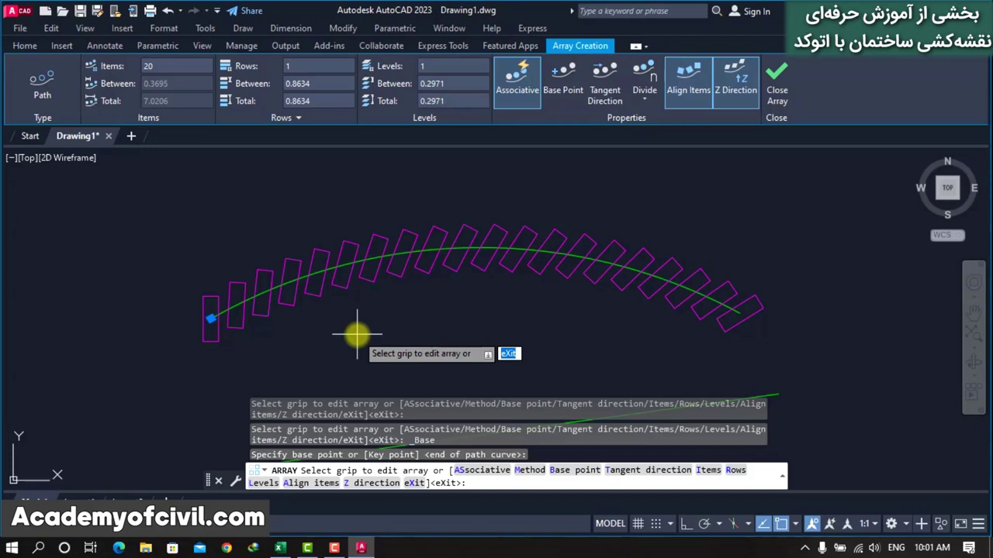
# Turn off Align Items so the rectangles stand upright, then close the array.
pyautogui.scroll(5, 165, 319)
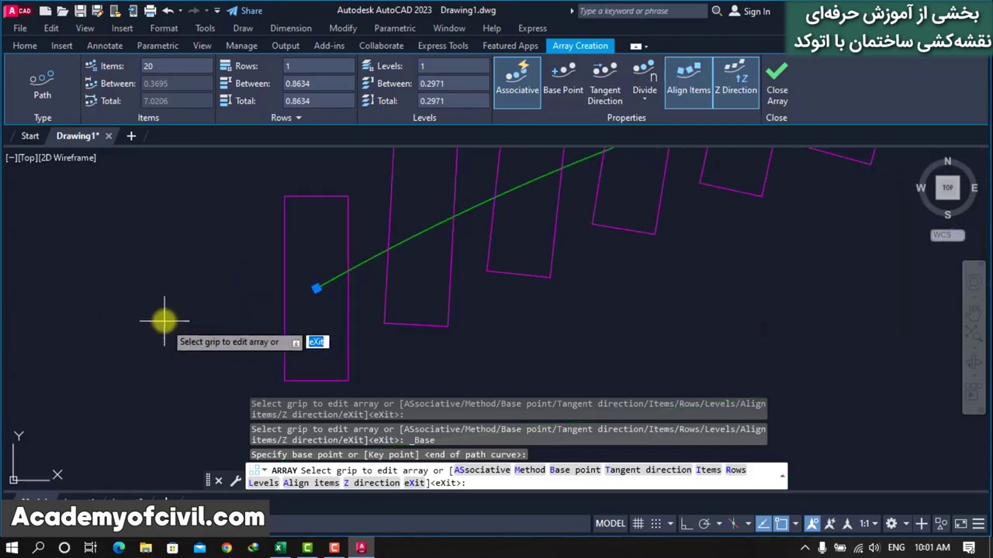
pyautogui.scroll(-3, 200, 283)
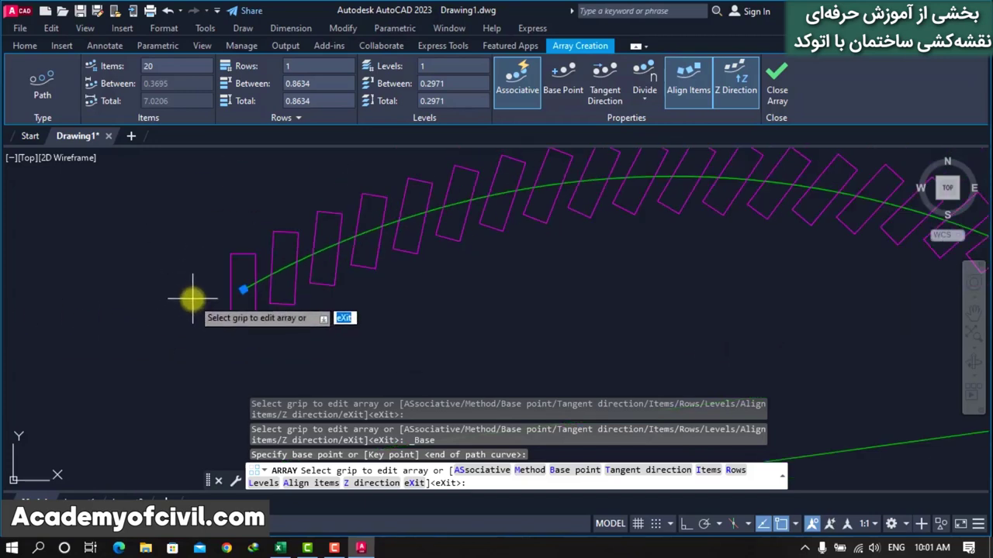
pyautogui.scroll(-2, 195, 299)
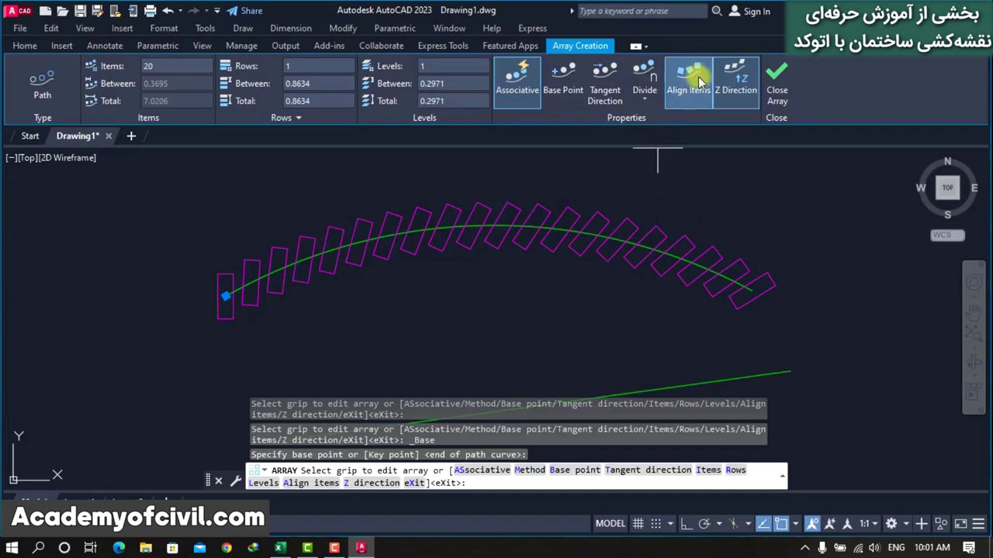
pyautogui.click(701, 75)
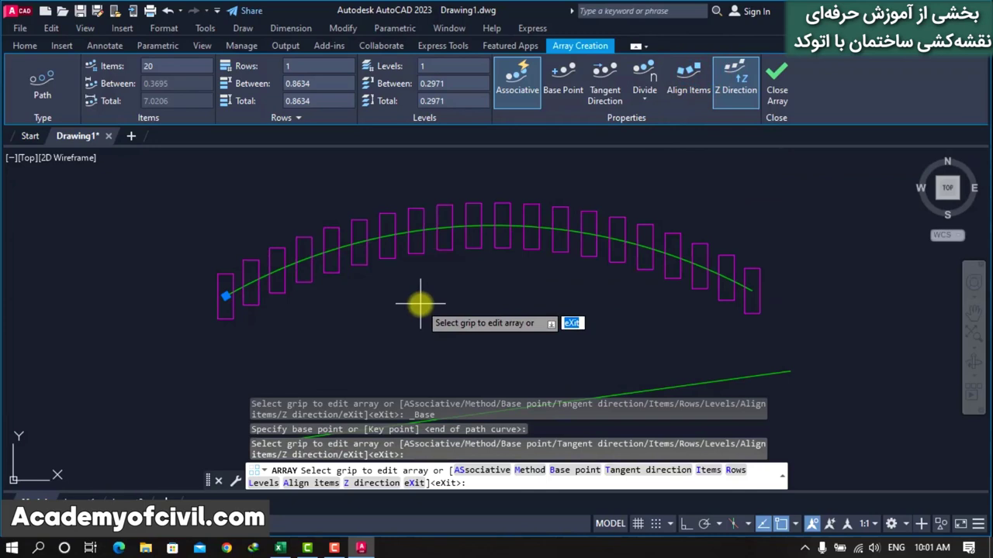
pyautogui.click(778, 95)
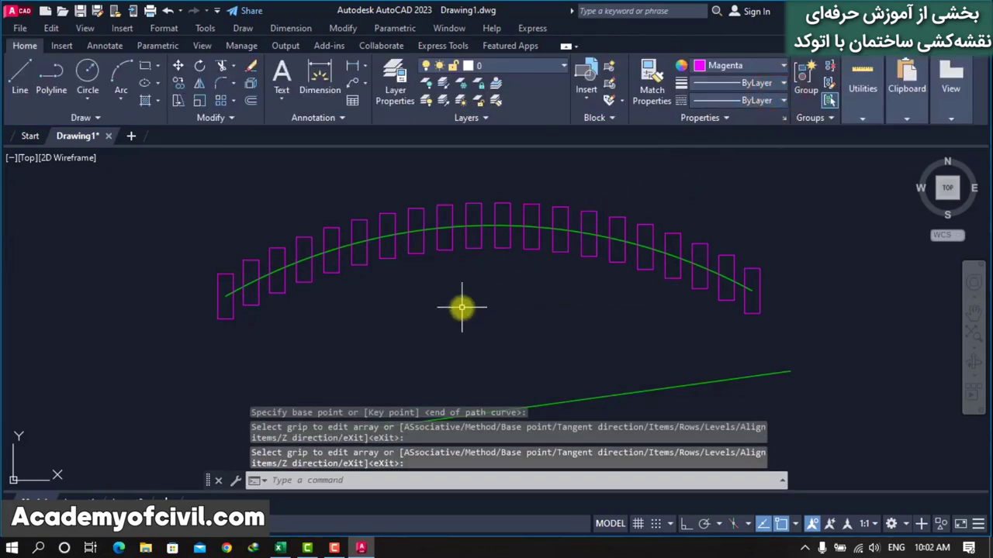
# Delete the green guide arc and recentre the view on the upright array.
pyautogui.scroll(4, 729, 307)
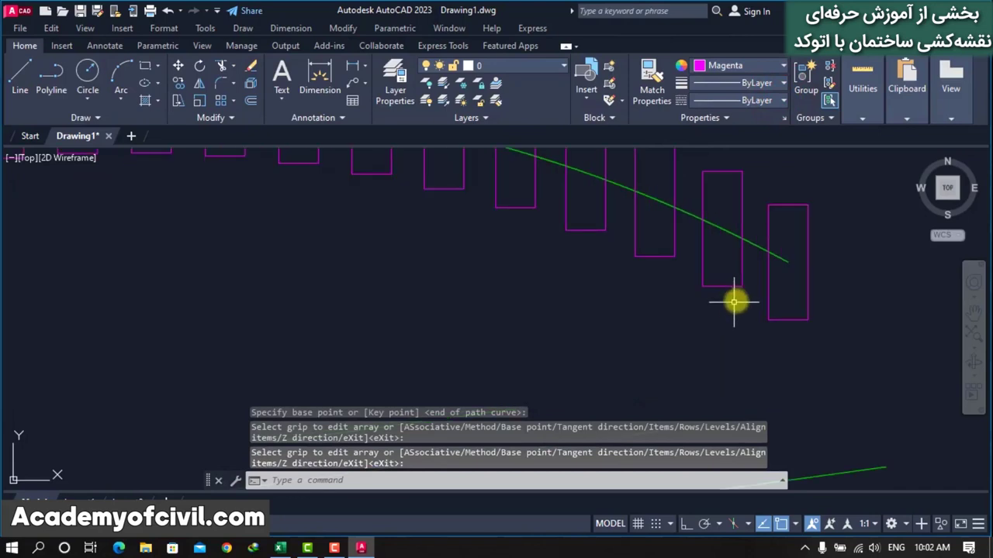
pyautogui.click(759, 243)
pyautogui.scroll(-4, 618, 245)
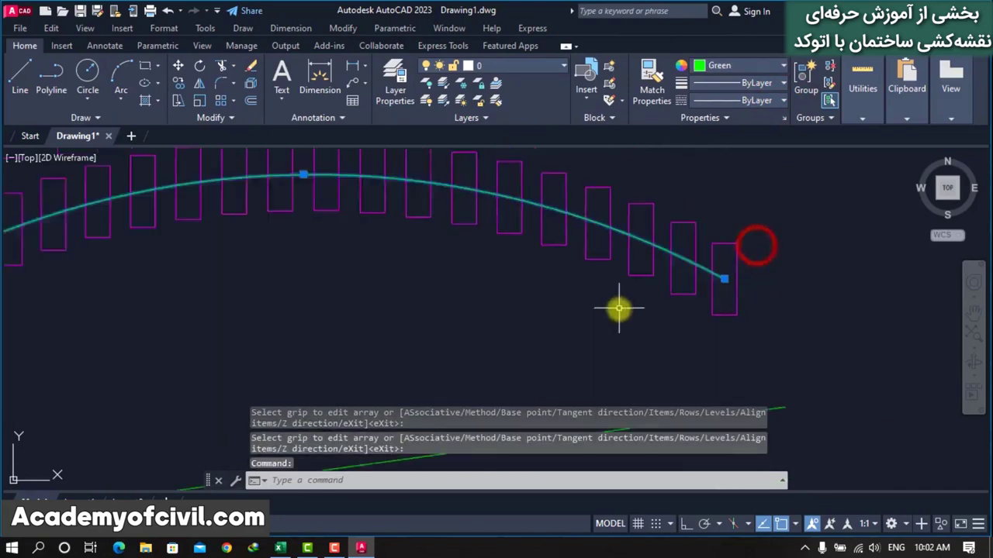
pyautogui.press('Delete')
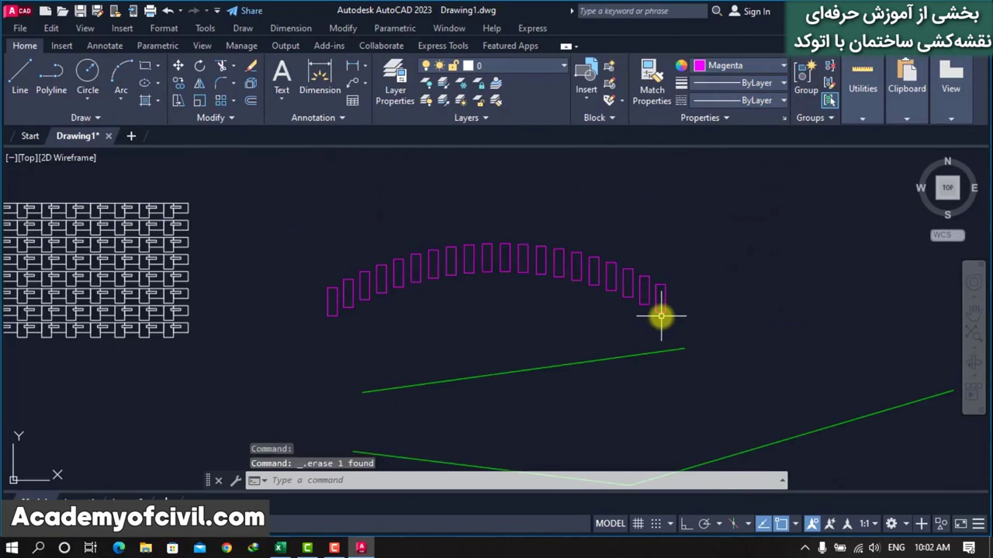
pyautogui.scroll(-4, 448, 199)
pyautogui.scroll(2, 472, 284)
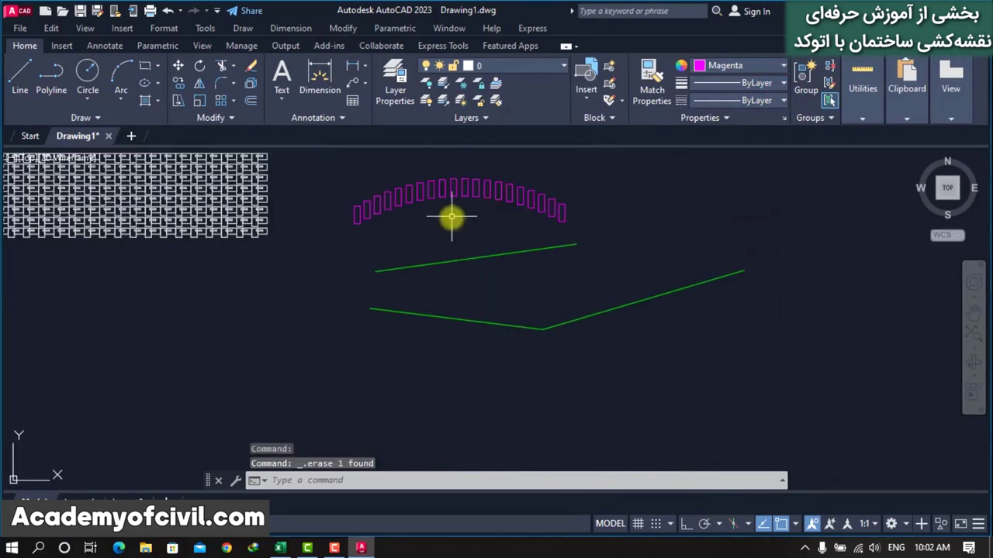
pyautogui.moveTo(452, 215); pyautogui.dragTo(466, 247, button='middle')
pyautogui.scroll(2, 466, 247)
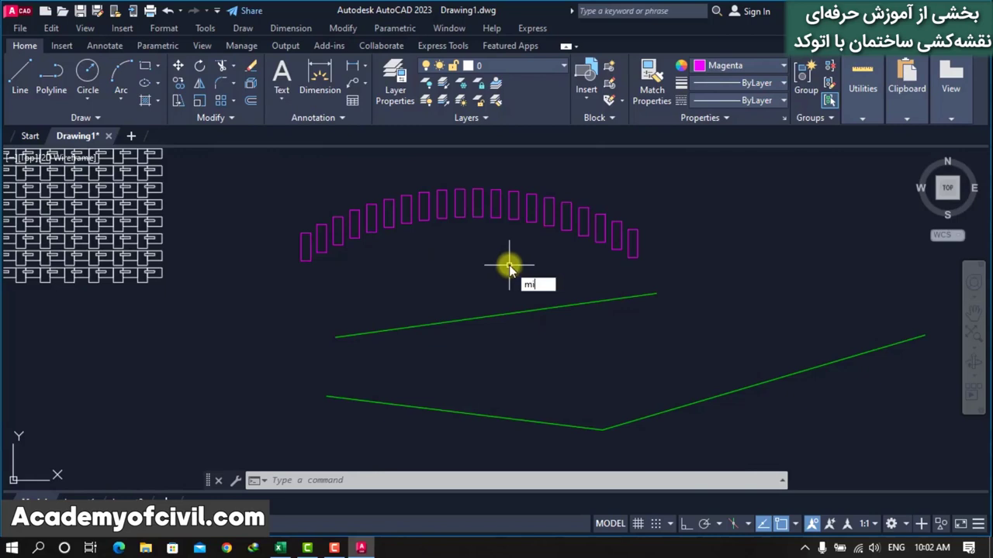
# Mirror the arched row of rectangles across the green line, keeping the originals.
pyautogui.press('Return')
pyautogui.click(519, 236)
pyautogui.click(483, 204)
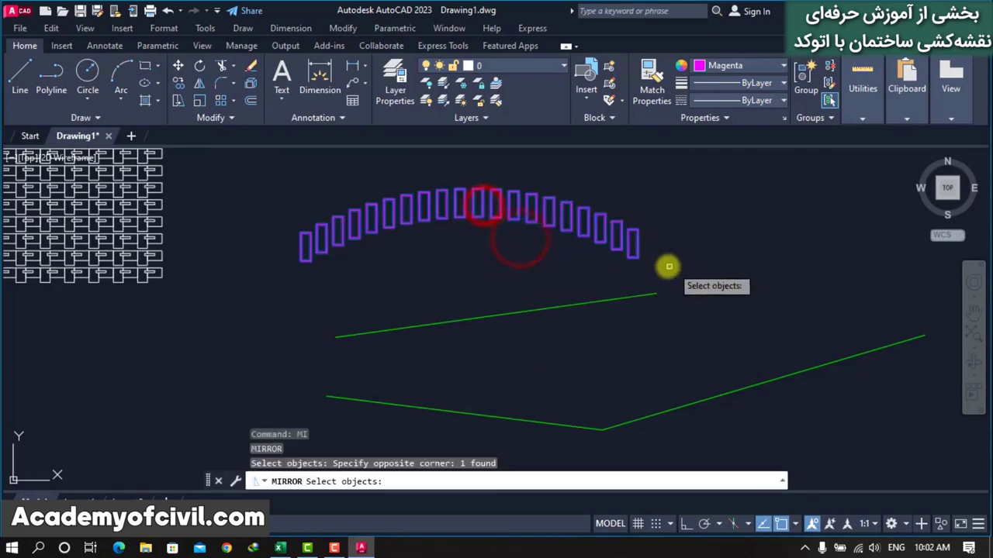
pyautogui.scroll(5, 669, 266)
pyautogui.press('Return')
pyautogui.click(604, 299)
pyautogui.click(596, 297)
pyautogui.press('Return')
# Pan and zoom to review both rows of magenta rectangles.
pyautogui.scroll(-5, 667, 263)
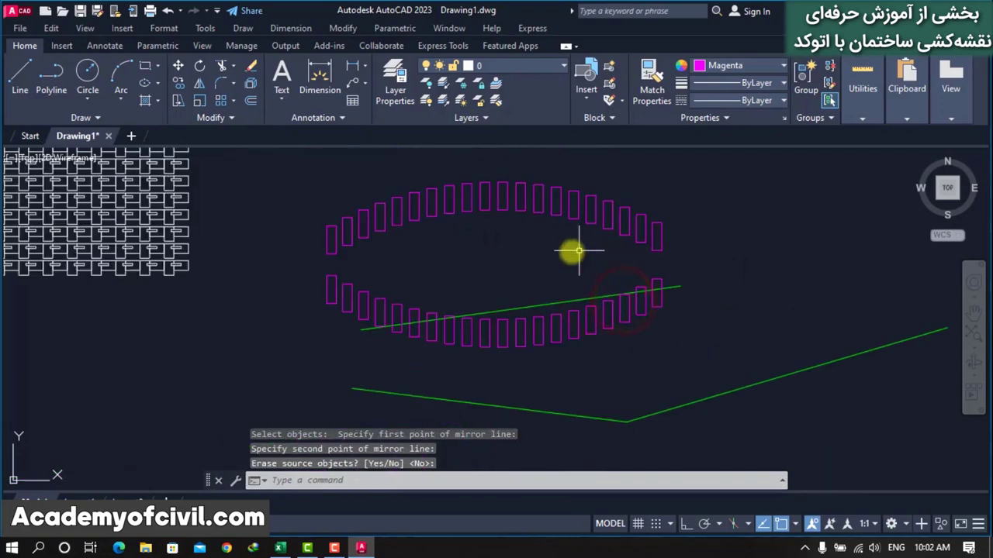
pyautogui.moveTo(543, 260); pyautogui.dragTo(412, 274, button='middle')
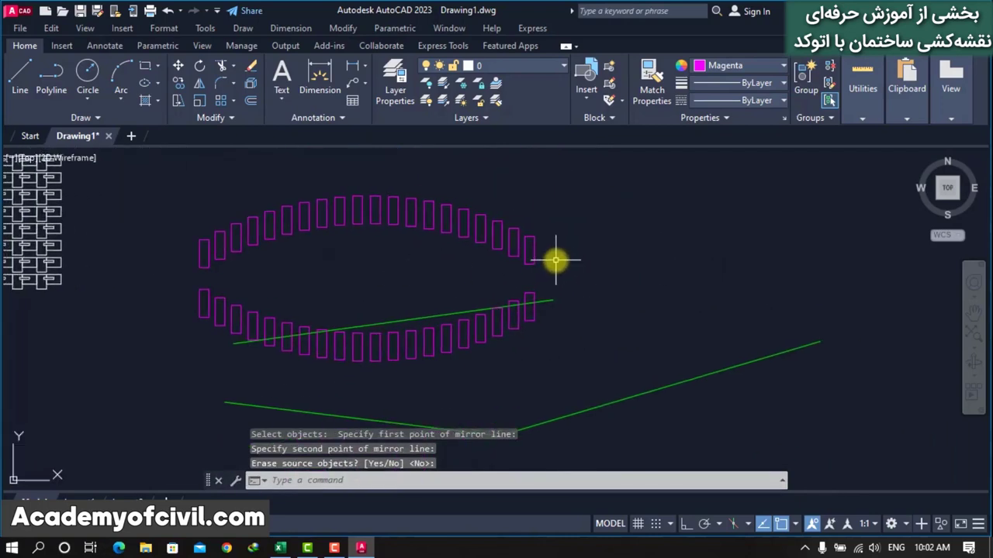
pyautogui.scroll(-2, 556, 261)
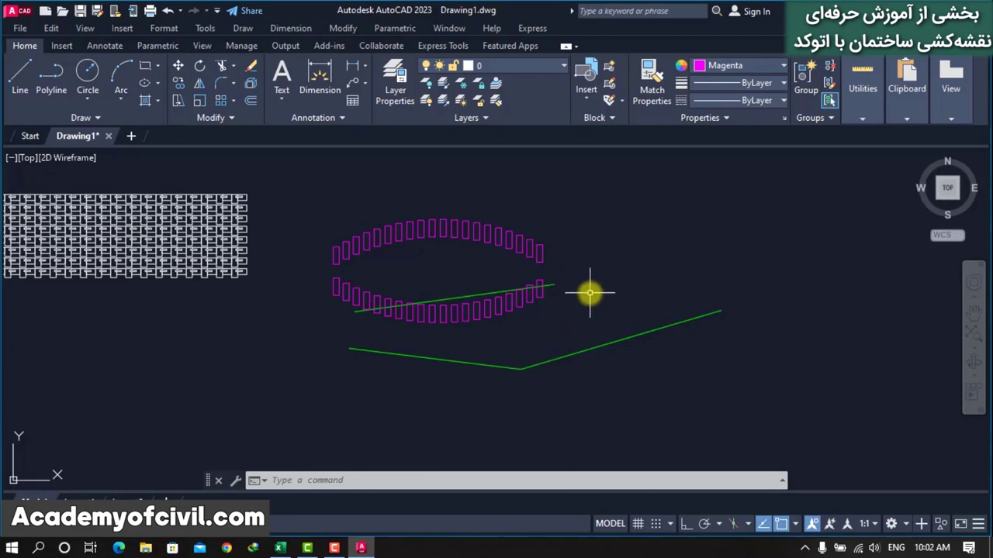
pyautogui.scroll(-3, 594, 283)
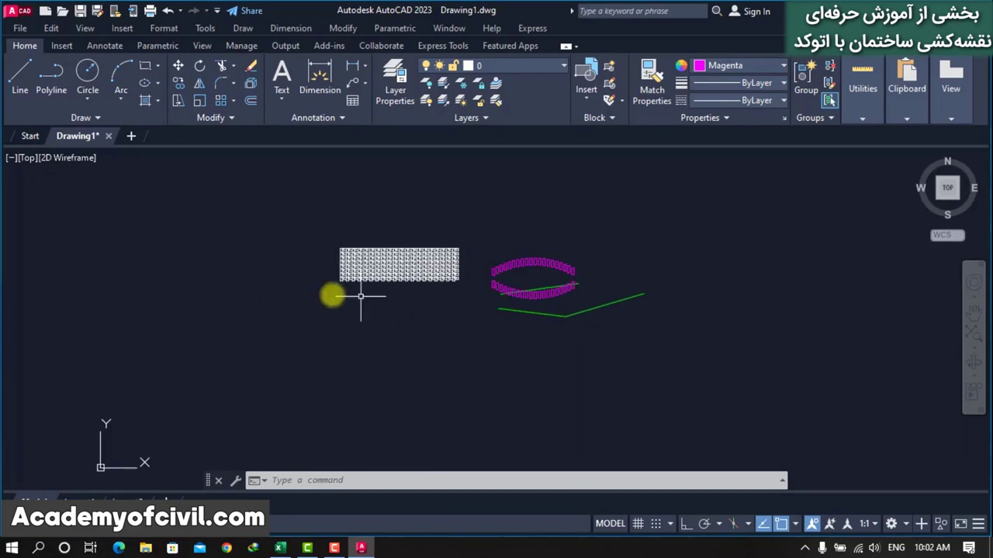
pyautogui.scroll(2, 743, 261)
pyautogui.scroll(2, 743, 261)
pyautogui.scroll(2, 514, 261)
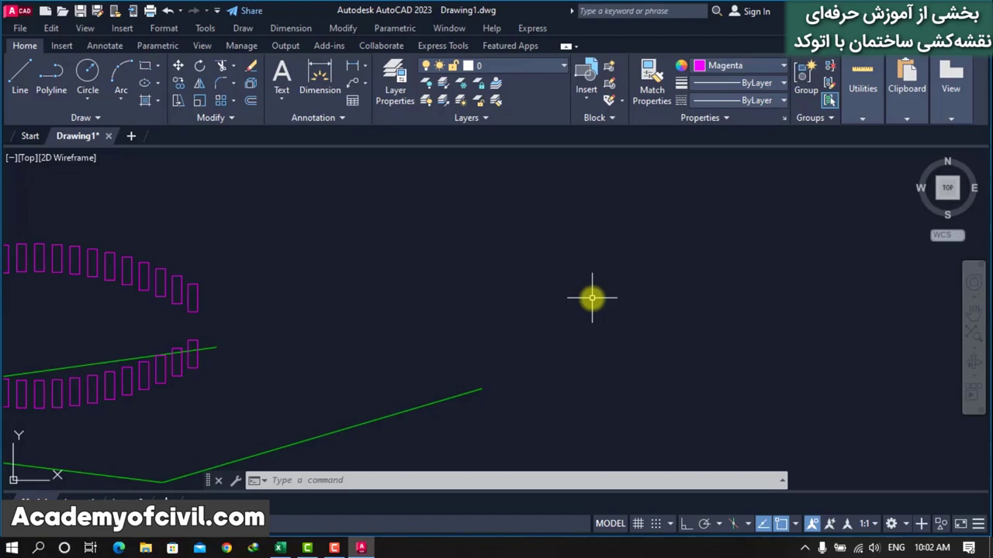
pyautogui.scroll(-2, 380, 324)
pyautogui.scroll(2, 574, 290)
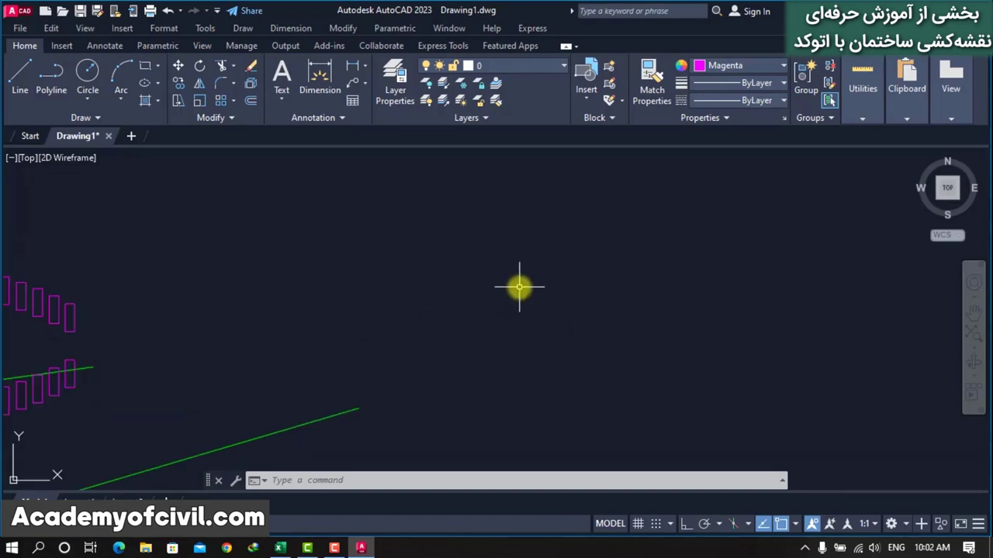
pyautogui.write('l')
# Draw a 5-unit vertical line in empty space with Ortho on.
pyautogui.press('Return')
pyautogui.click(487, 364)
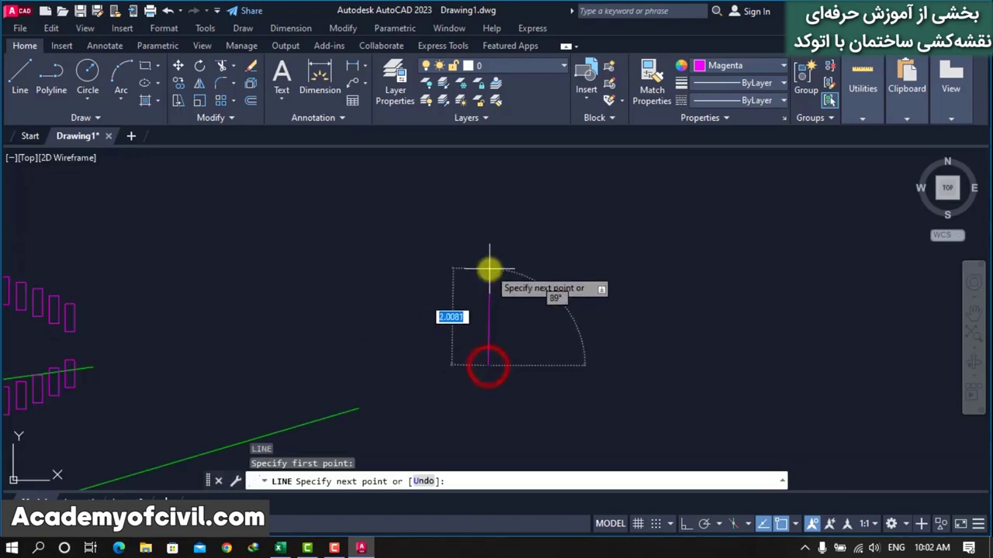
pyautogui.press('F8')
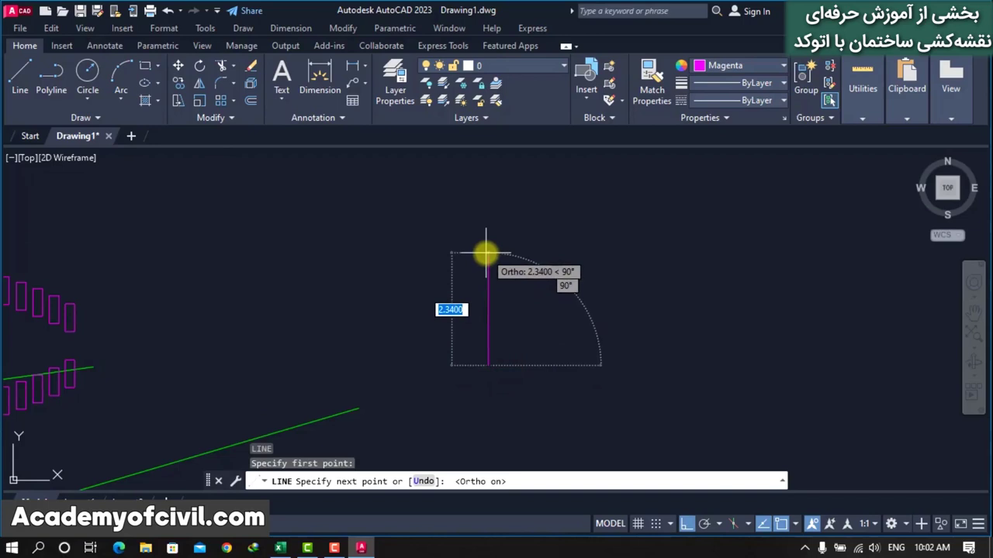
pyautogui.write('5')
pyautogui.press('Return')
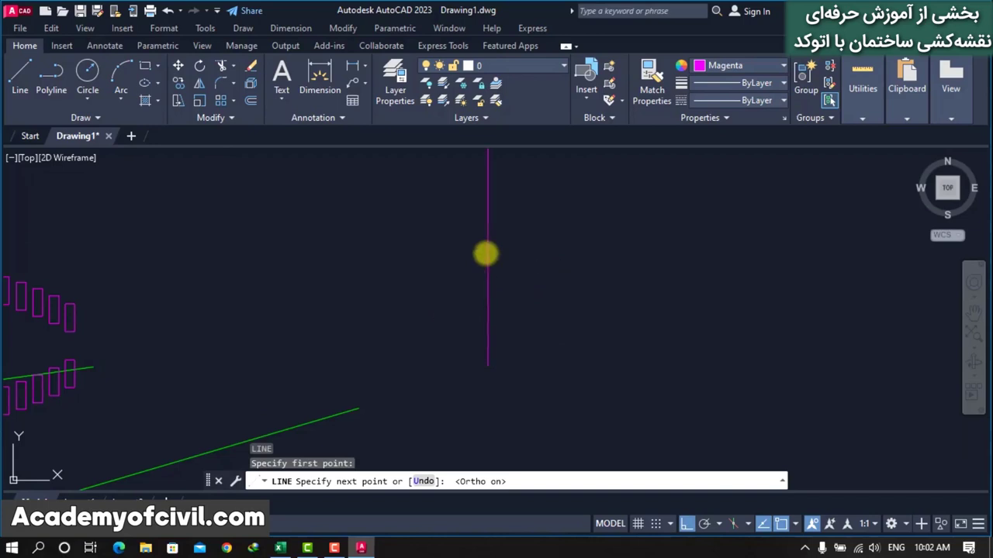
pyautogui.scroll(-2, 436, 405)
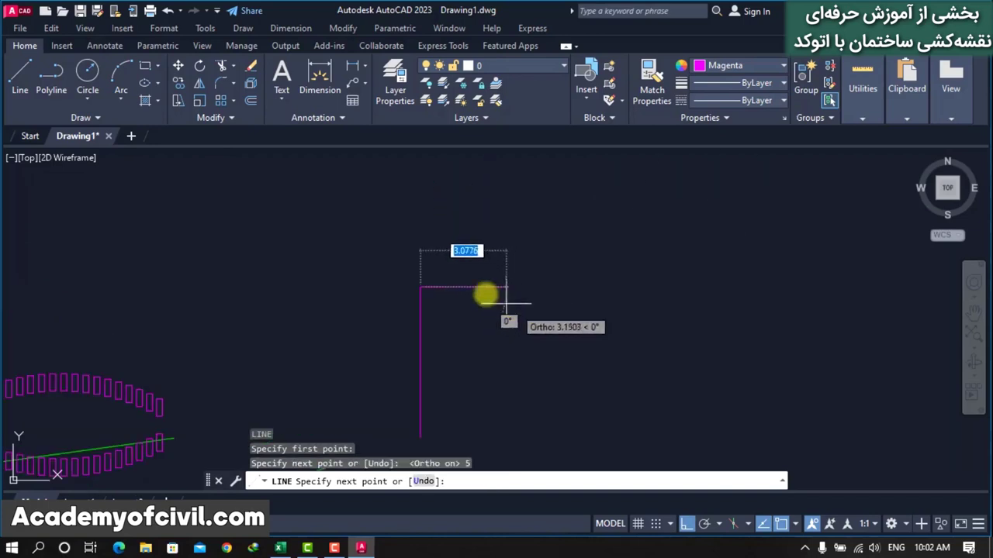
pyautogui.press('Escape')
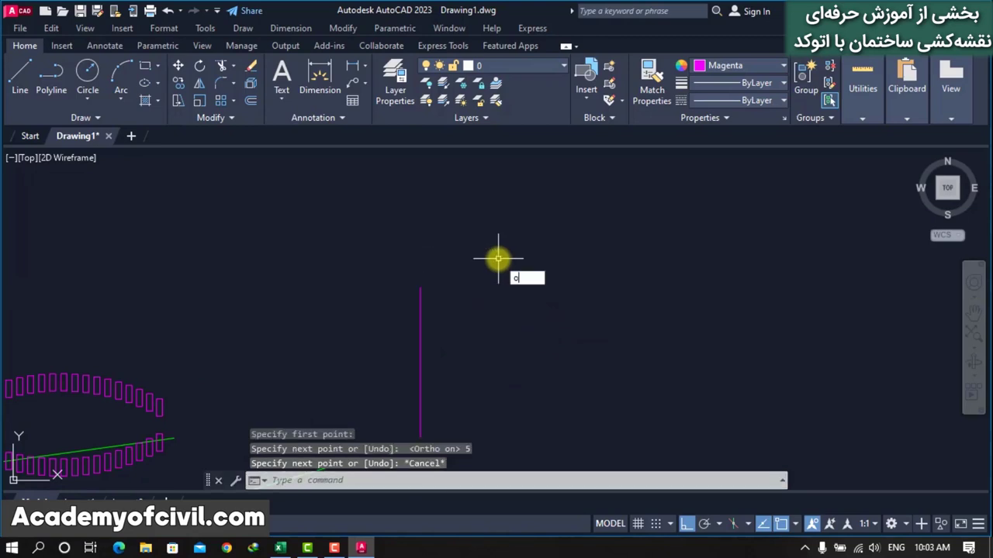
# Offset the vertical line 3 units to its right.
pyautogui.press('Return')
pyautogui.press('Return')
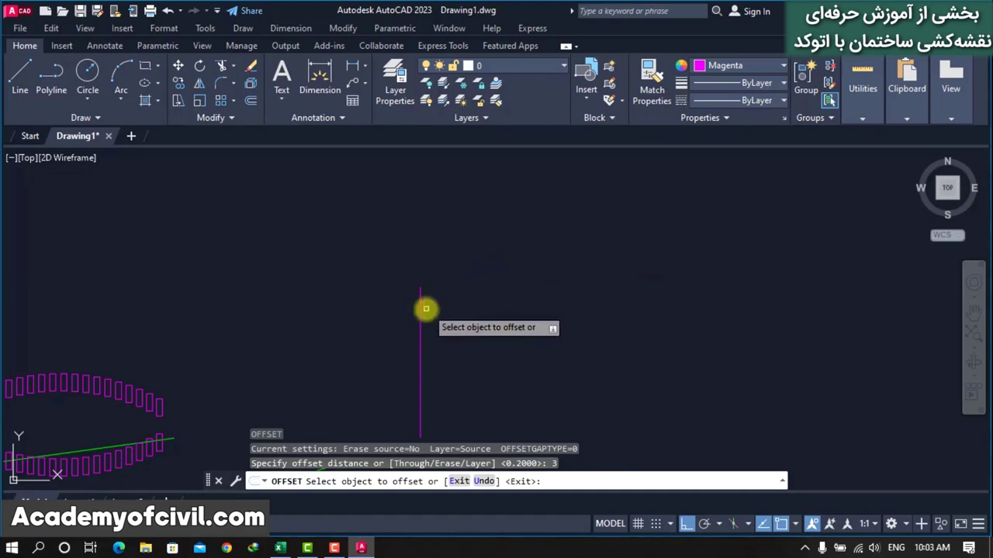
pyautogui.click(419, 310)
pyautogui.click(494, 313)
pyautogui.press('Return')
pyautogui.scroll(-2, 427, 284)
pyautogui.scroll(2, 472, 283)
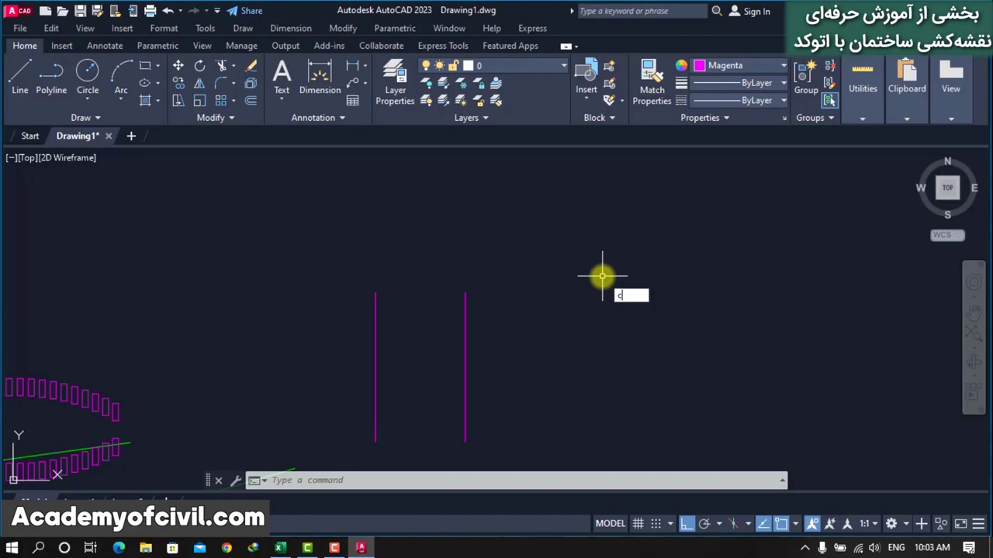
# Draw a magenta circle of radius 6.5.
pyautogui.press('Return')
pyautogui.click(604, 284)
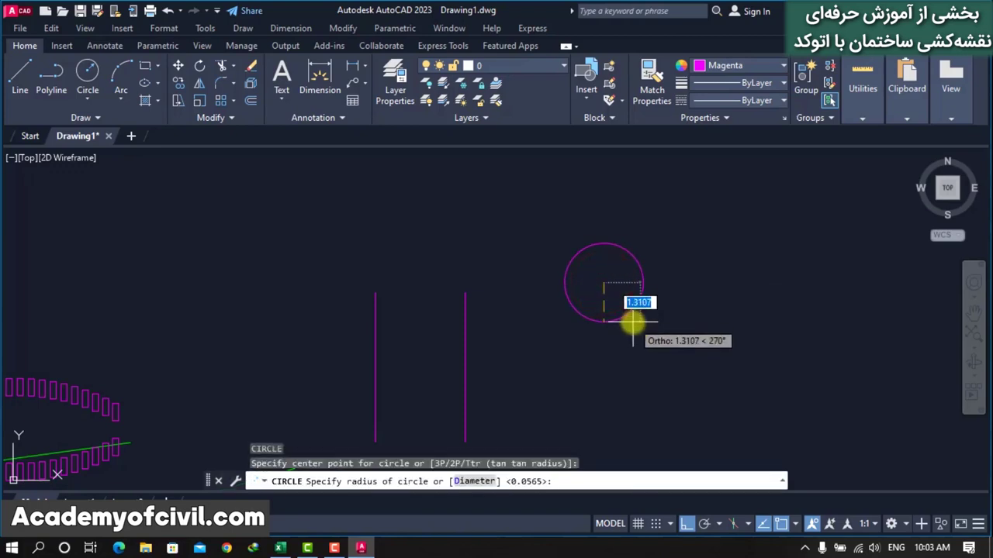
pyautogui.write('6.5')
pyautogui.press('Return')
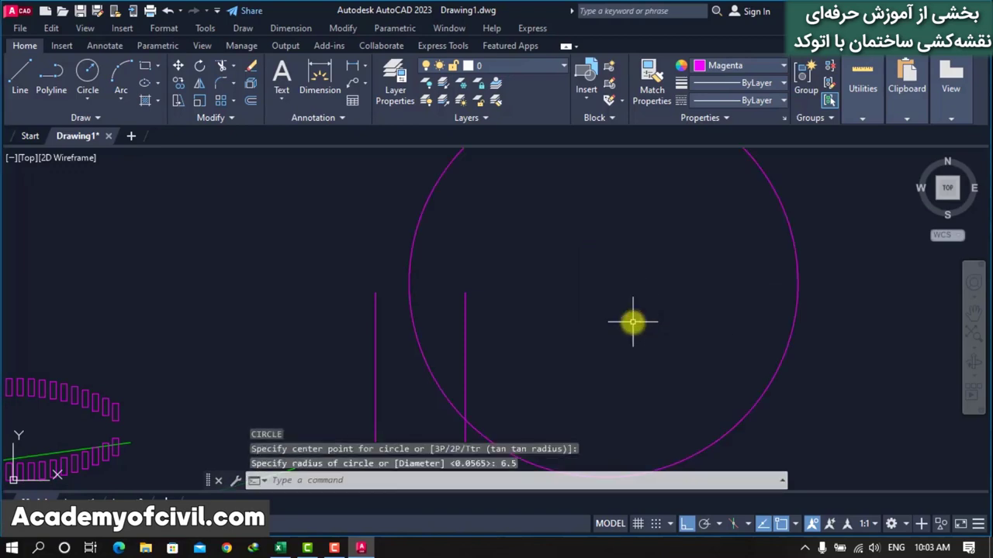
pyautogui.write('m')
# Start moving the circle from its centre, then cancel the move.
pyautogui.press('Return')
pyautogui.scroll(-2, 633, 321)
pyautogui.scroll(-1, 702, 297)
pyautogui.click(792, 286)
pyautogui.click(726, 318)
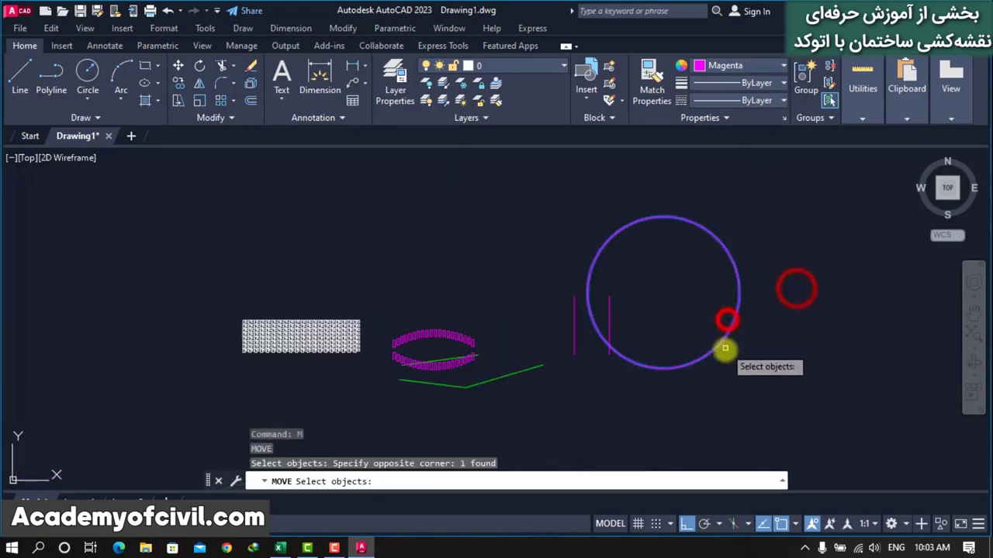
pyautogui.press('Return')
pyautogui.click(663, 292)
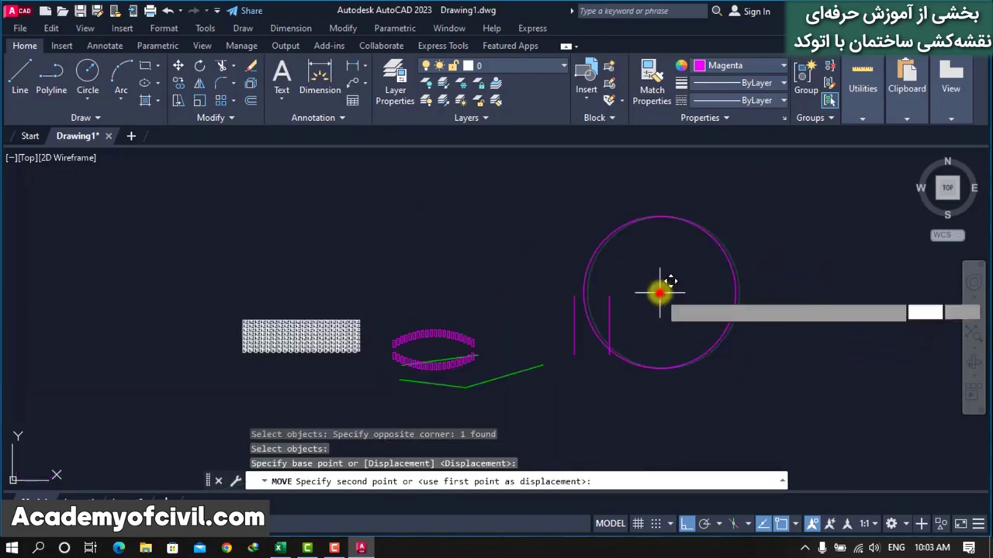
pyautogui.scroll(5, 618, 295)
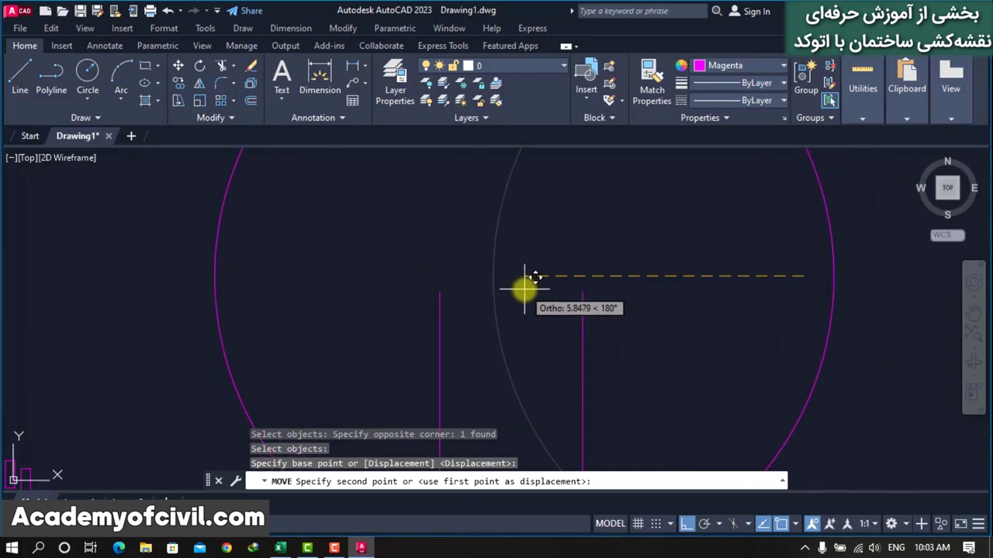
pyautogui.press('Escape')
# Select the circle's left quadrant grip, then cancel and undo the accidental resize.
pyautogui.scroll(-5, 525, 286)
pyautogui.click(525, 233)
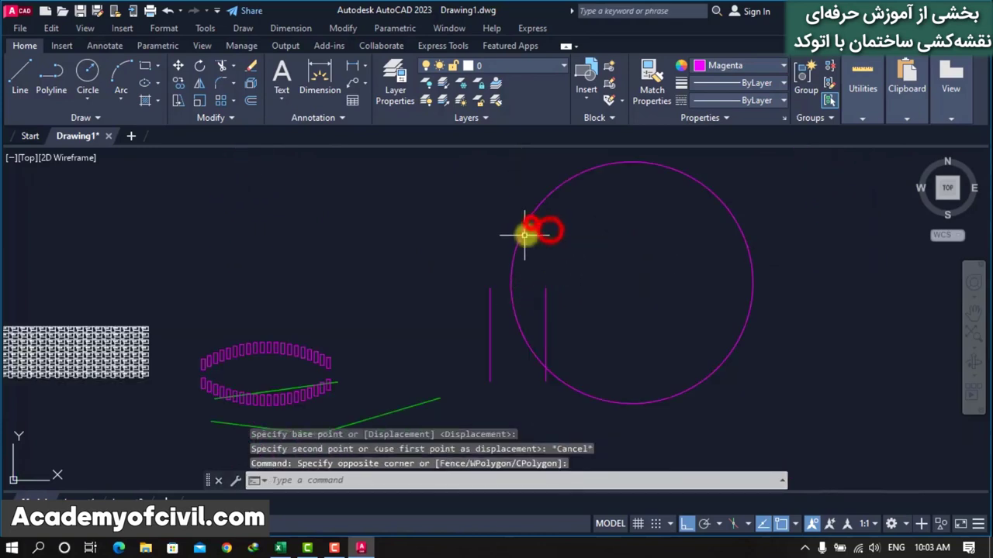
pyautogui.click(522, 242)
pyautogui.scroll(3, 505, 279)
pyautogui.scroll(1, 523, 279)
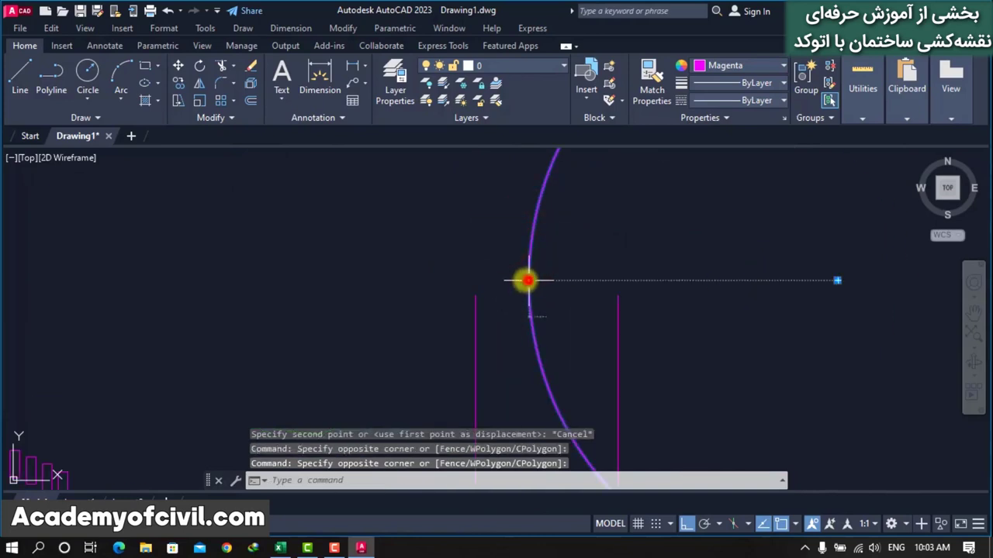
pyautogui.click(527, 280)
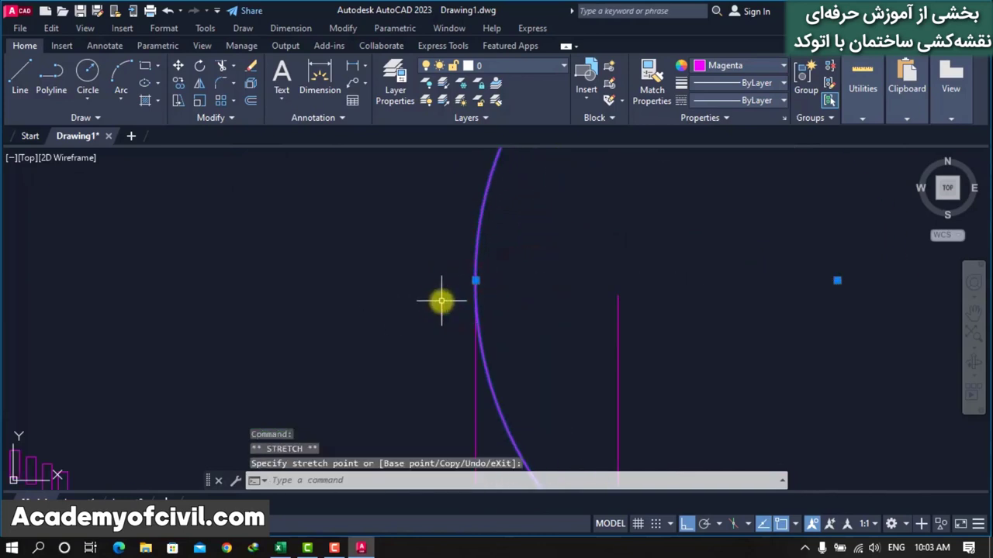
pyautogui.press('Escape')
pyautogui.hotkey('ctrl', 'z')
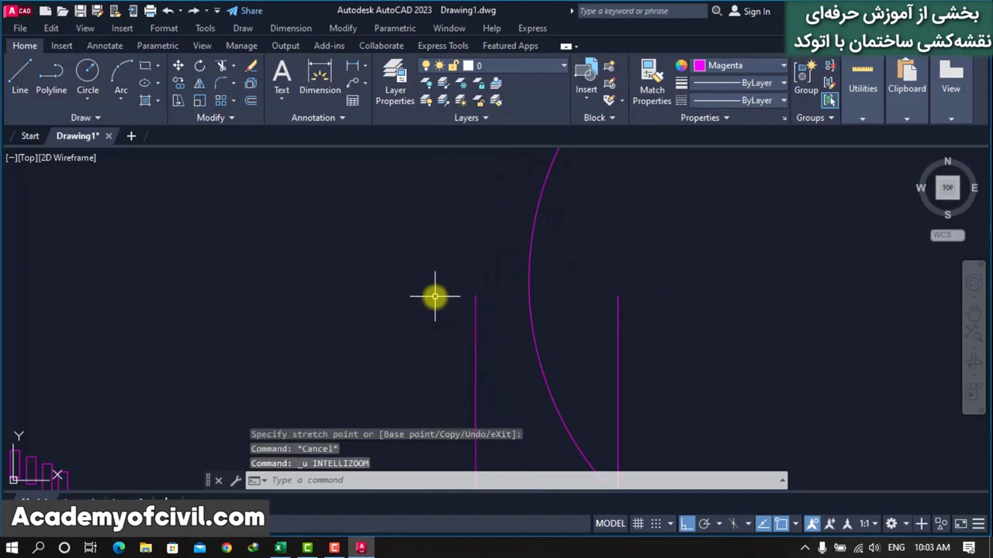
# Move the circle so its left quadrant sits on the left line's top endpoint.
pyautogui.write('m')
pyautogui.press('Return')
pyautogui.click(567, 248)
pyautogui.click(459, 268)
pyautogui.press('Return')
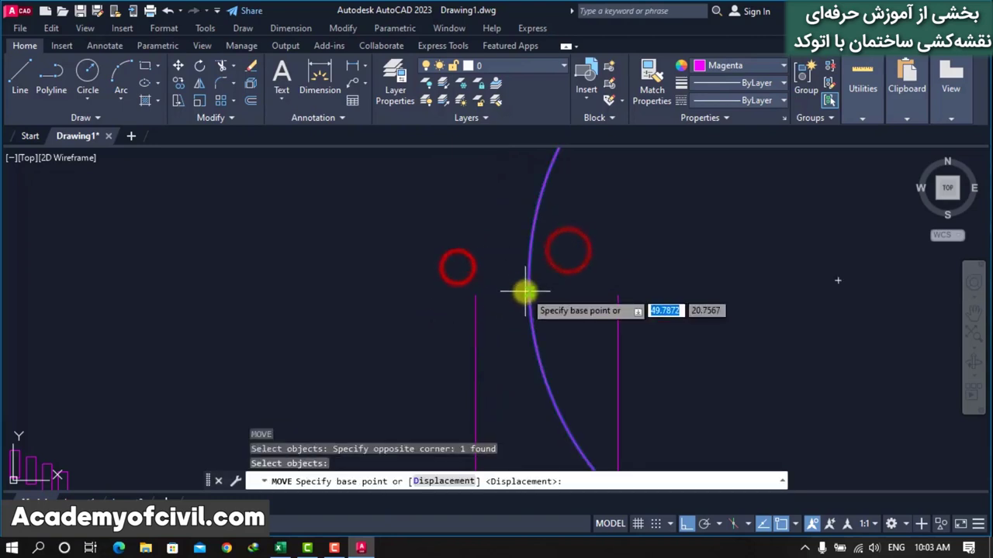
pyautogui.click(526, 274)
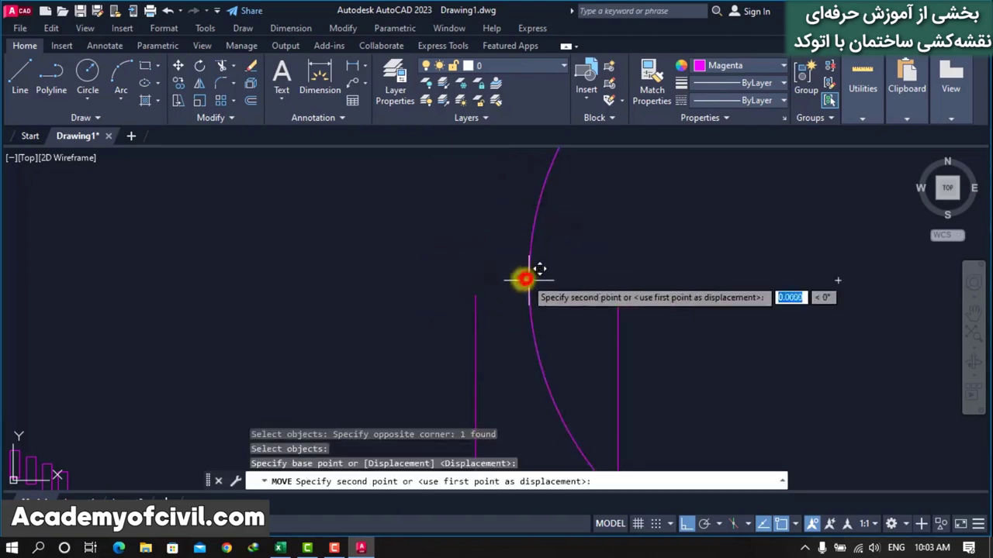
pyautogui.click(476, 296)
pyautogui.scroll(-3, 476, 296)
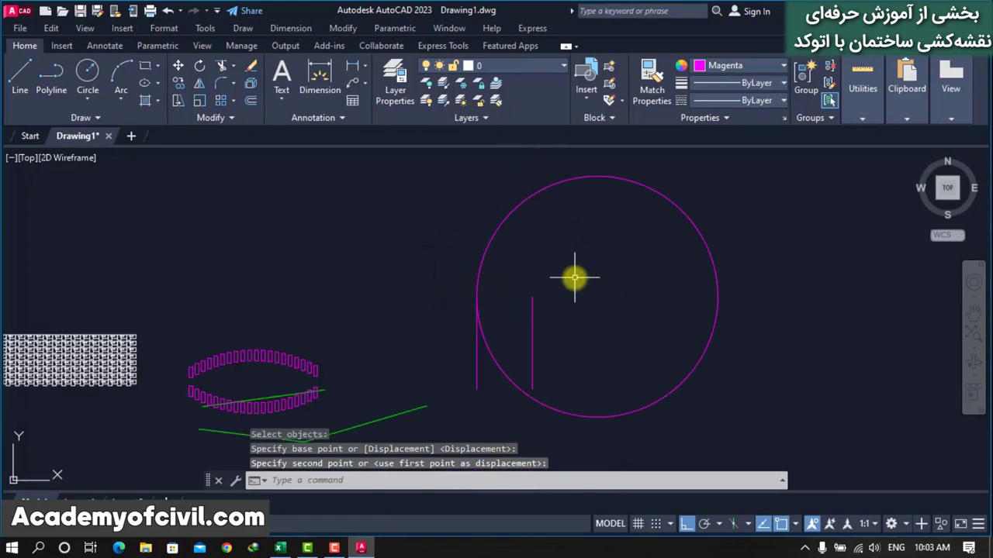
pyautogui.write('o')
pyautogui.press('Return')
# Offset the large circle 3 units inward to make an inner circle.
pyautogui.write('3')
pyautogui.press('Return')
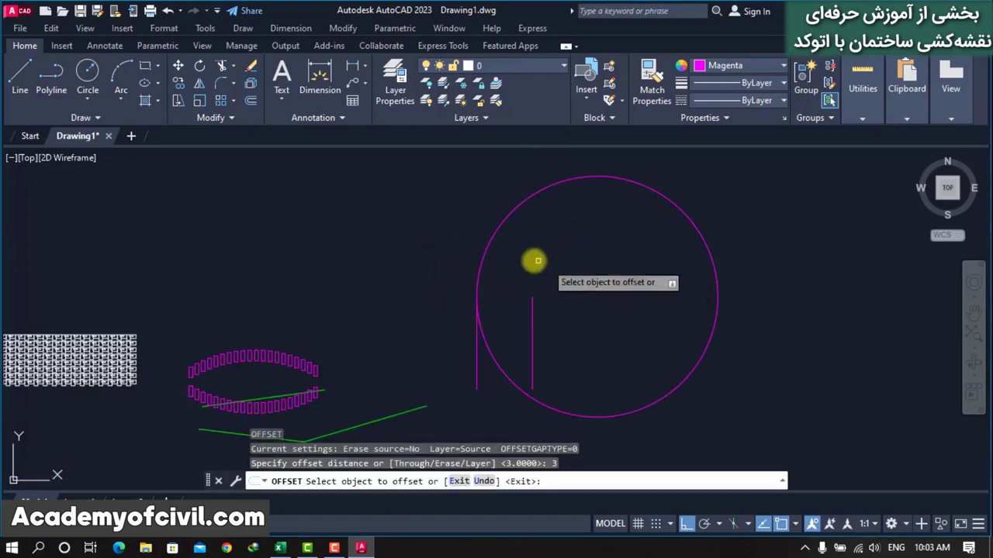
pyautogui.click(534, 203)
pyautogui.click(553, 222)
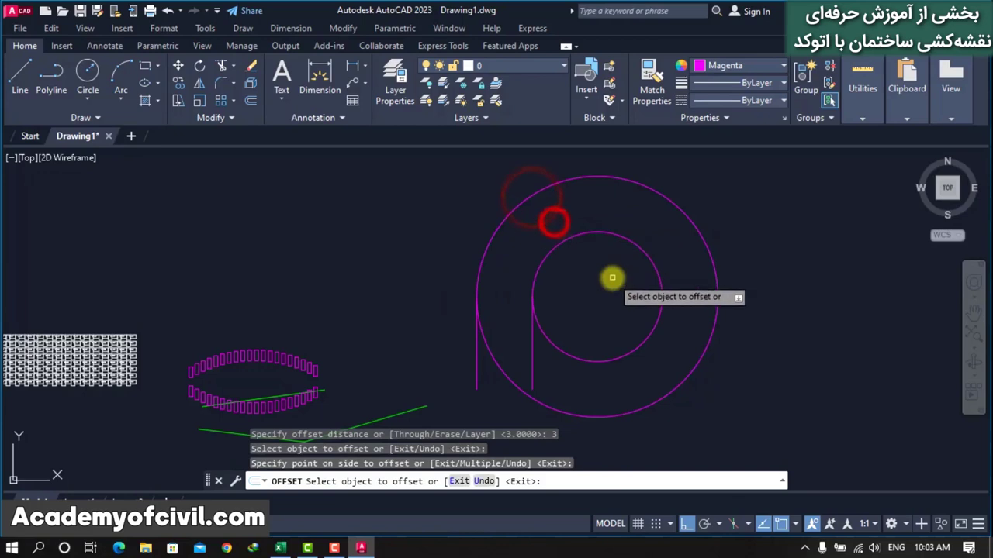
pyautogui.press('Return')
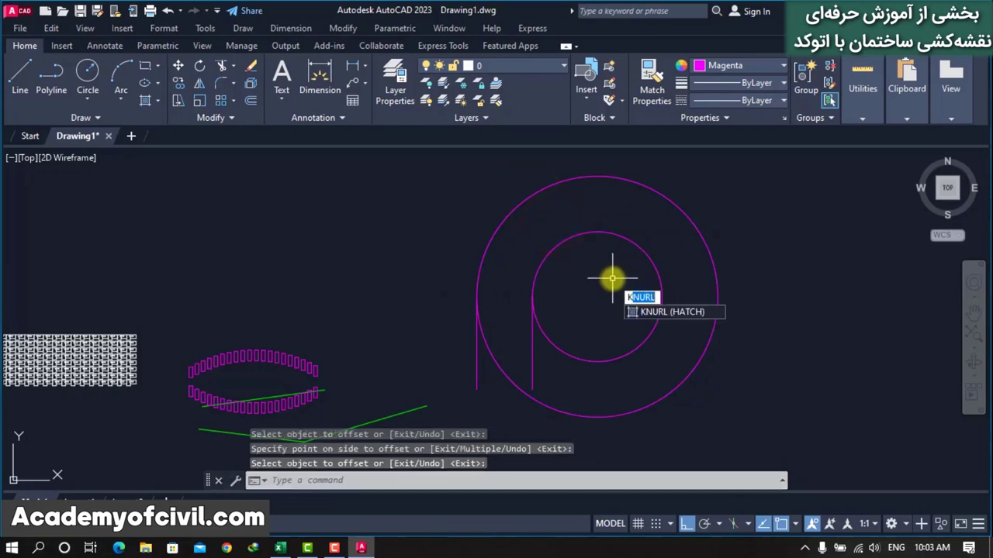
# Draw an 8-unit horizontal line rightward from the inner circle's top.
pyautogui.press('Escape')
pyautogui.press('Escape')
pyautogui.write('l')
pyautogui.press('Return')
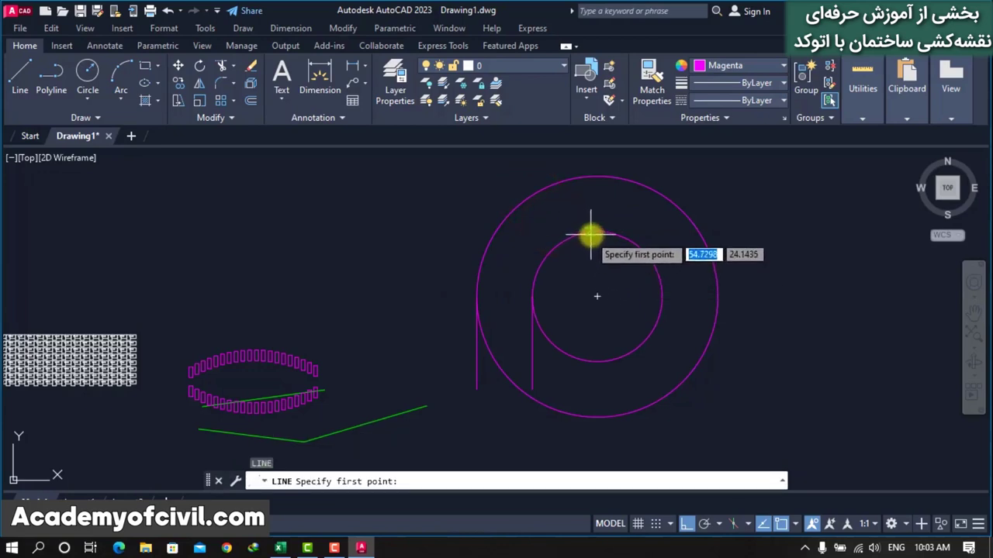
pyautogui.click(598, 232)
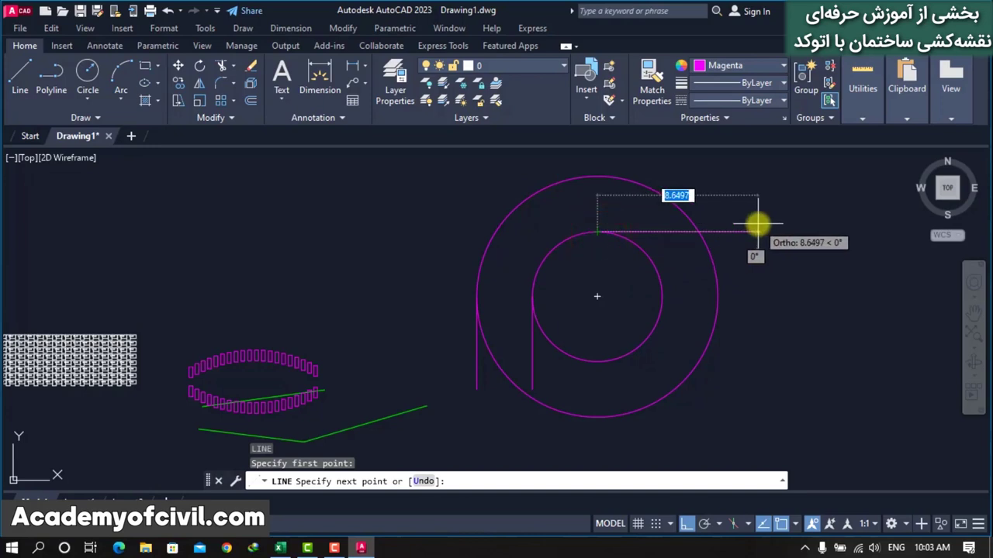
pyautogui.write('8')
pyautogui.press('Return')
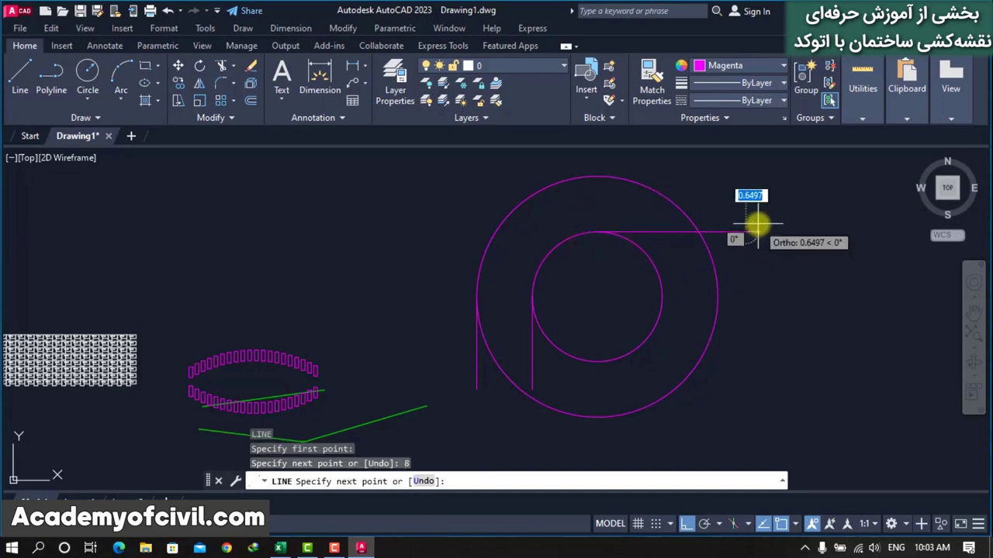
pyautogui.press('Return')
# Offset the horizontal line 3 units upward.
pyautogui.write('o')
pyautogui.press('Return')
pyautogui.press('Return')
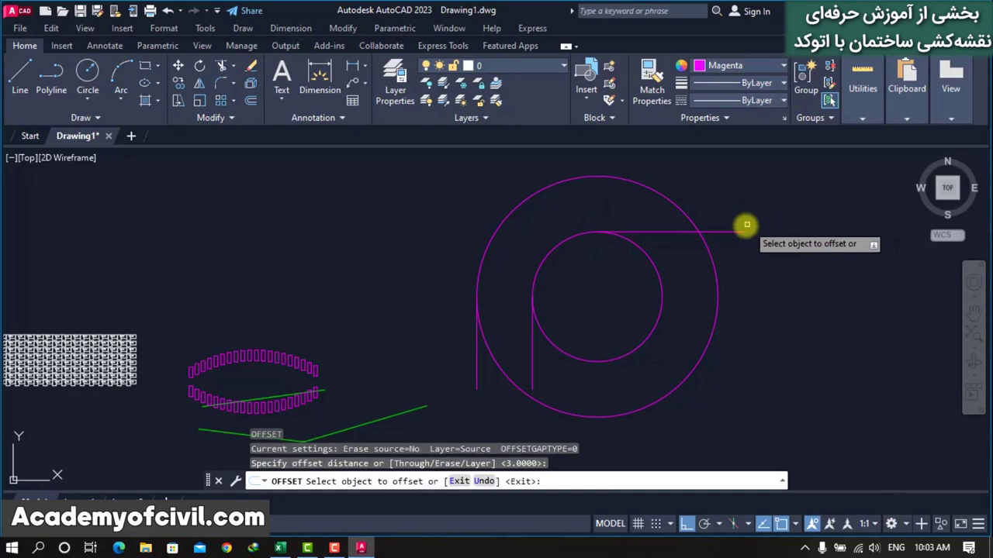
pyautogui.click(737, 232)
pyautogui.click(733, 178)
pyautogui.press('Return')
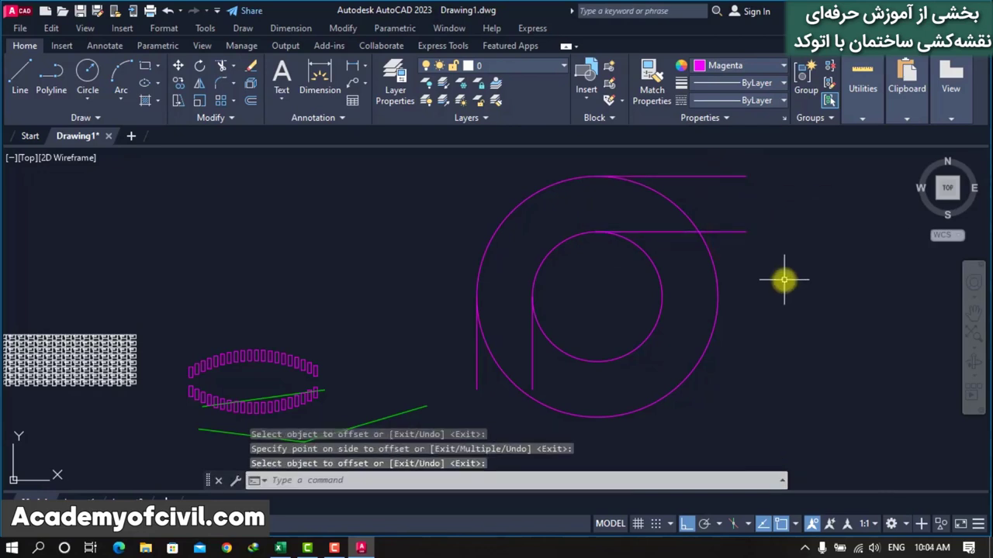
pyautogui.write('tr')
pyautogui.press('Return')
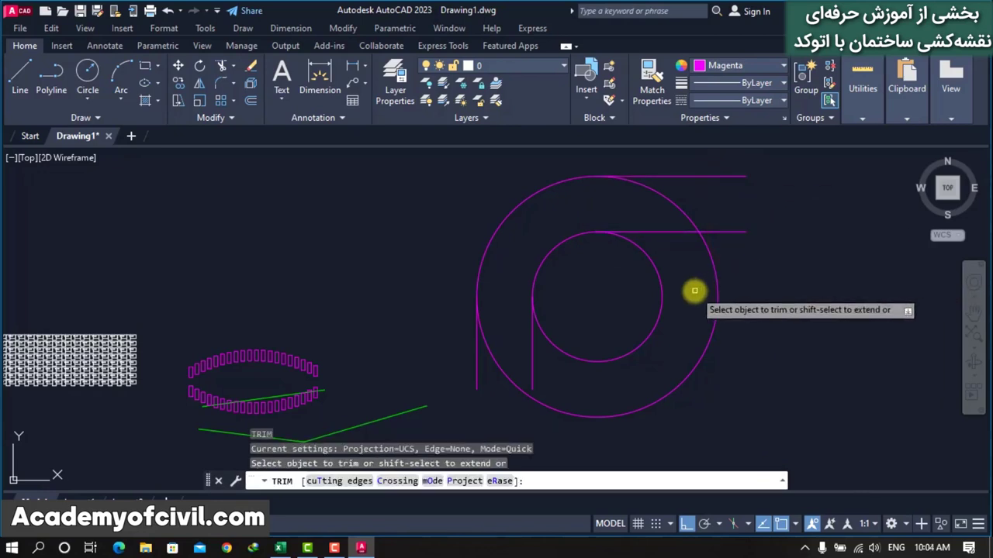
# Trim the inner and outer circles down to quarter arcs joining the lines.
pyautogui.click(660, 306)
pyautogui.click(660, 308)
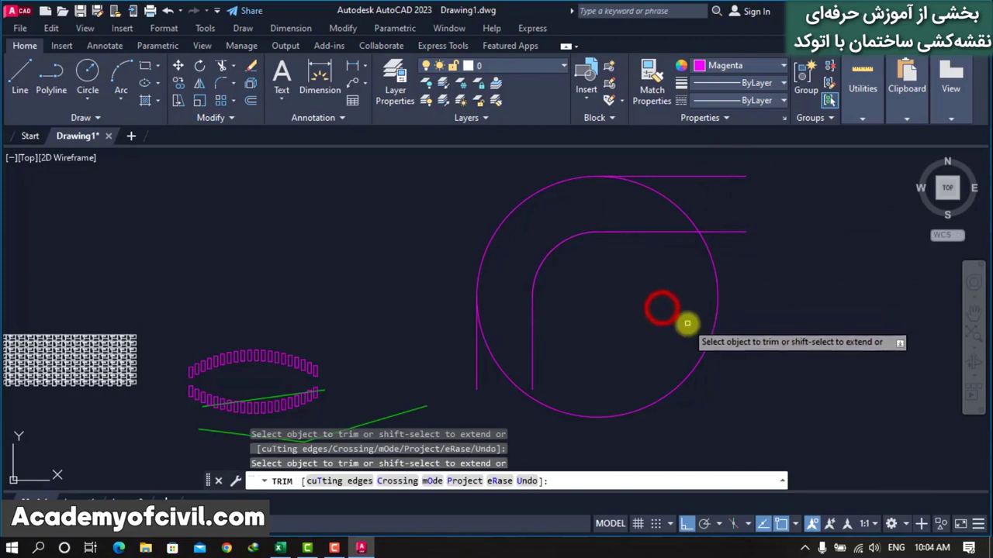
pyautogui.click(708, 342)
pyautogui.rightClick(667, 200)
pyautogui.moveTo(638, 303); pyautogui.dragTo(507, 306, button='middle')
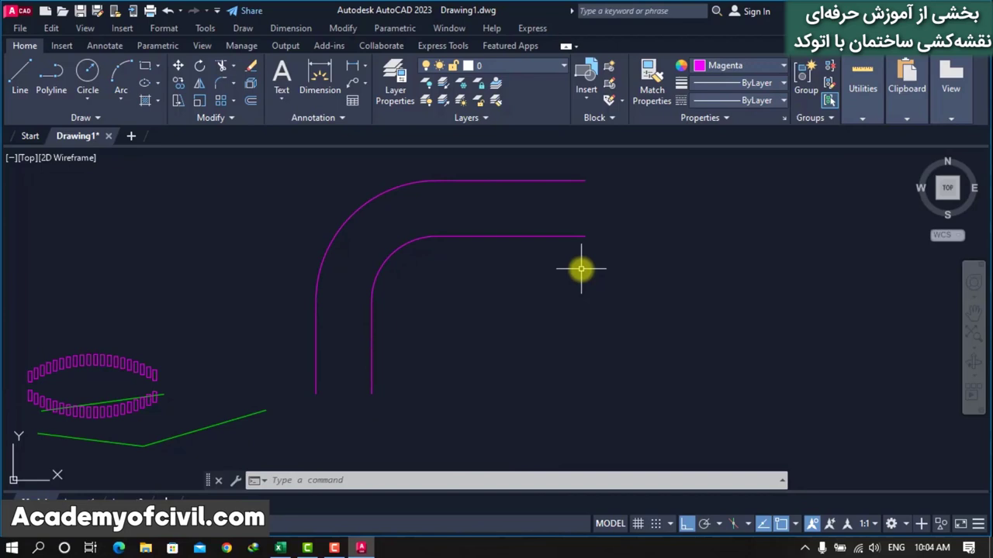
# Draw short lines closing the legs' bottom ends and the horizontal lines' right ends.
pyautogui.write('l')
pyautogui.press('Return')
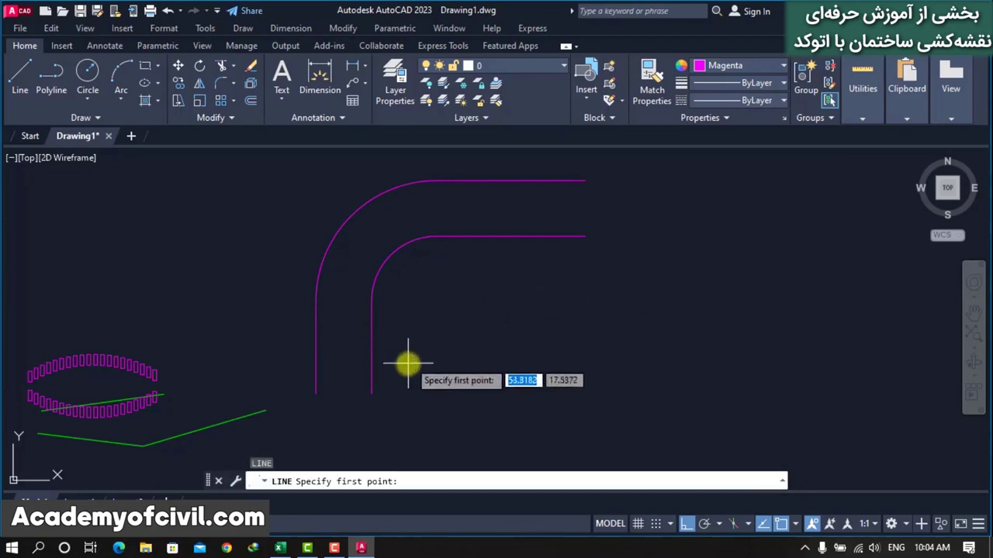
pyautogui.click(372, 392)
pyautogui.click(315, 392)
pyautogui.press('Return')
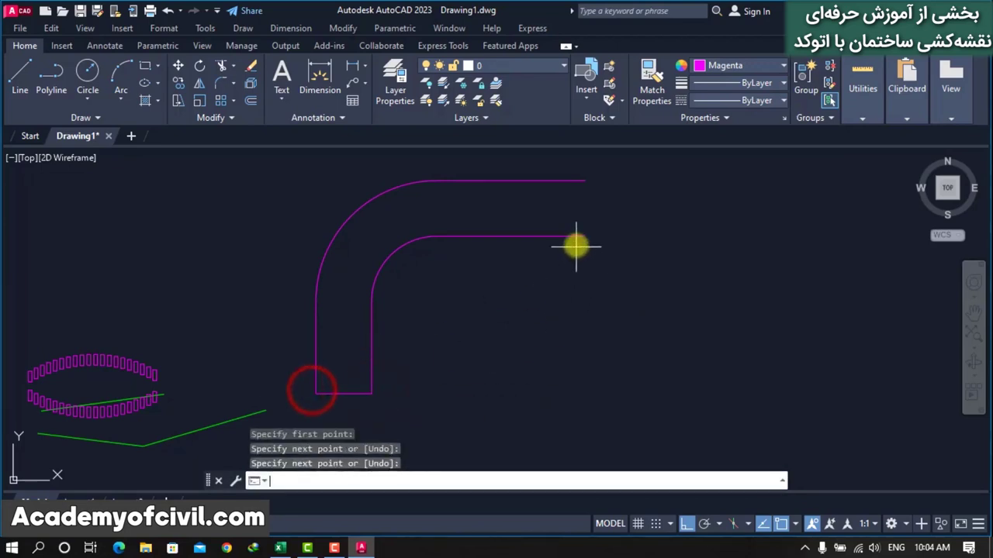
pyautogui.press('Return')
pyautogui.click(585, 236)
pyautogui.click(585, 182)
pyautogui.press('Return')
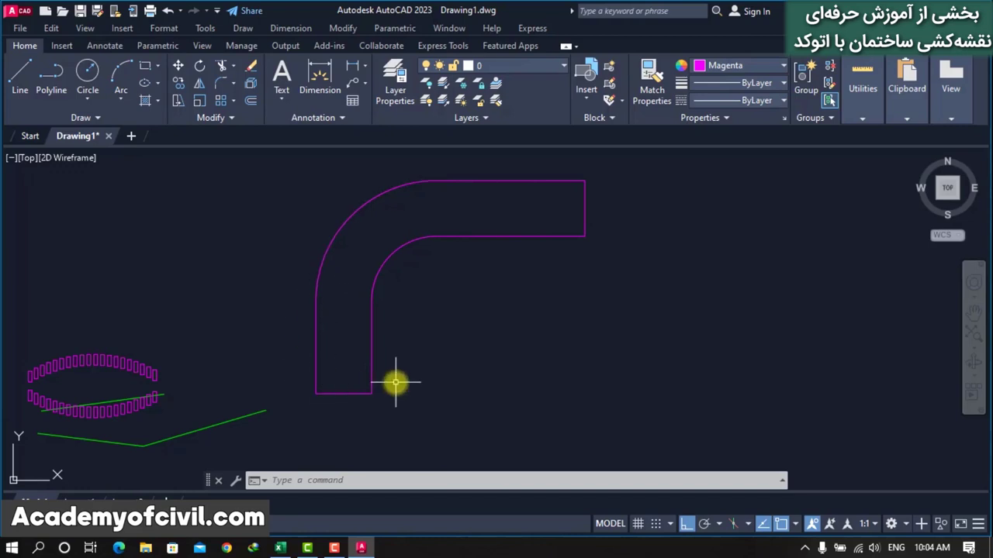
# Make Yellow the current colour and start OFFSET with a distance of 1.5.
pyautogui.click(732, 65)
pyautogui.click(715, 206)
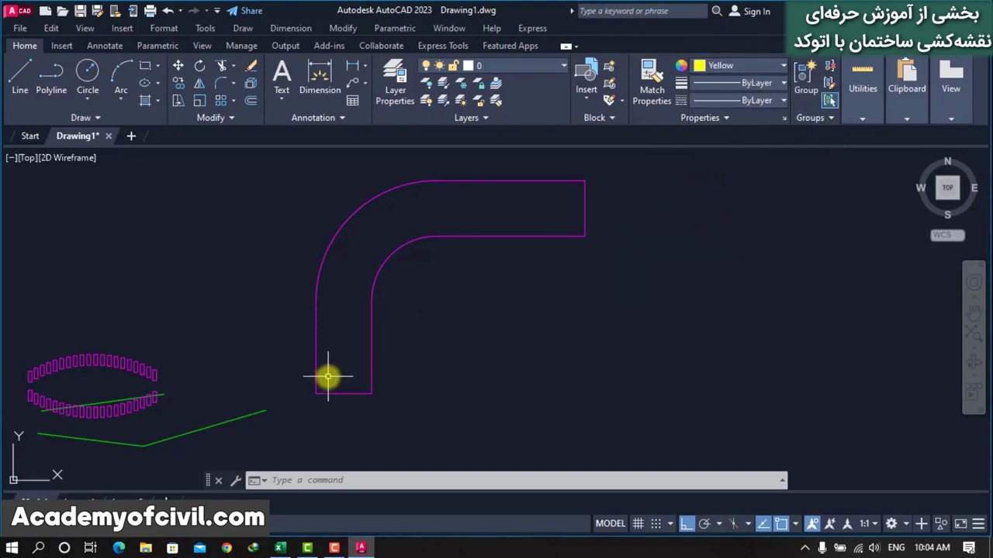
pyautogui.write('o')
pyautogui.press('Return')
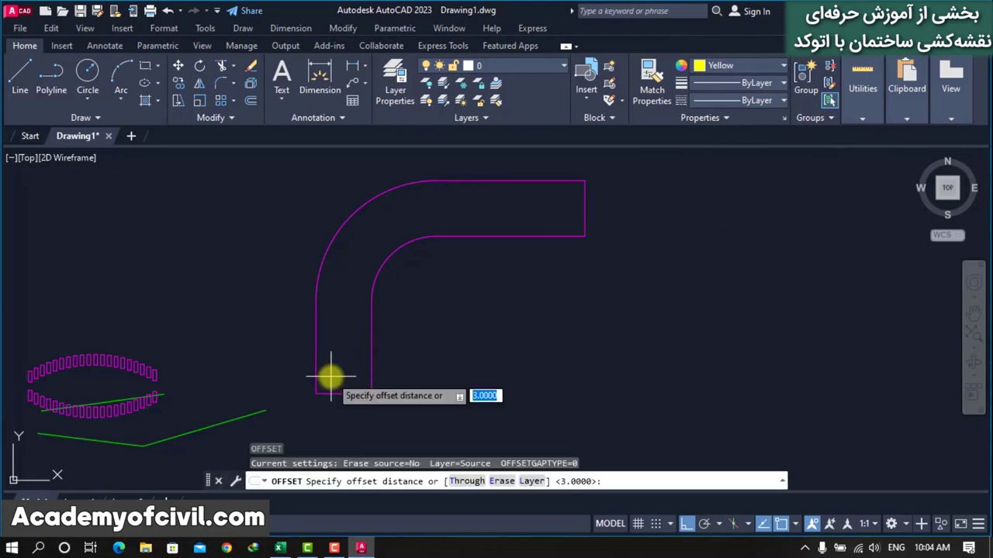
pyautogui.press('Return')
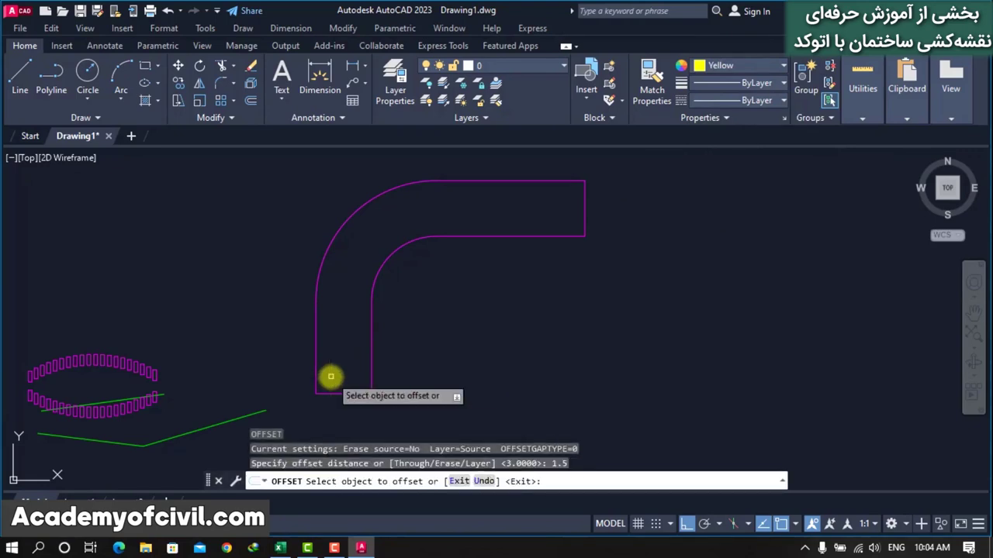
# Offset the inner vertical line, inner arc and inner horizontal line 1.5 toward the pipe's middle.
pyautogui.click(372, 375)
pyautogui.click(336, 374)
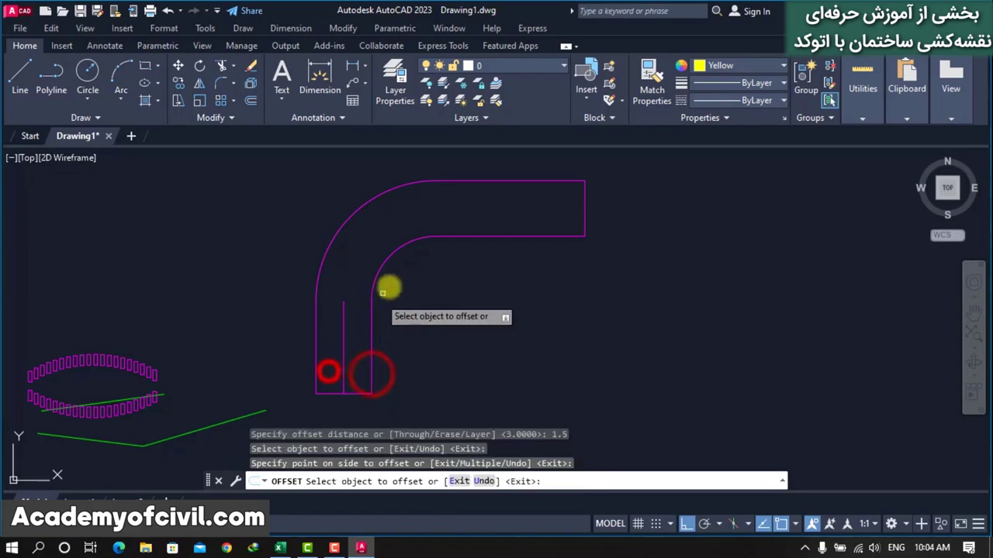
pyautogui.click(383, 266)
pyautogui.click(351, 255)
pyautogui.click(465, 235)
pyautogui.click(468, 213)
pyautogui.press('Return')
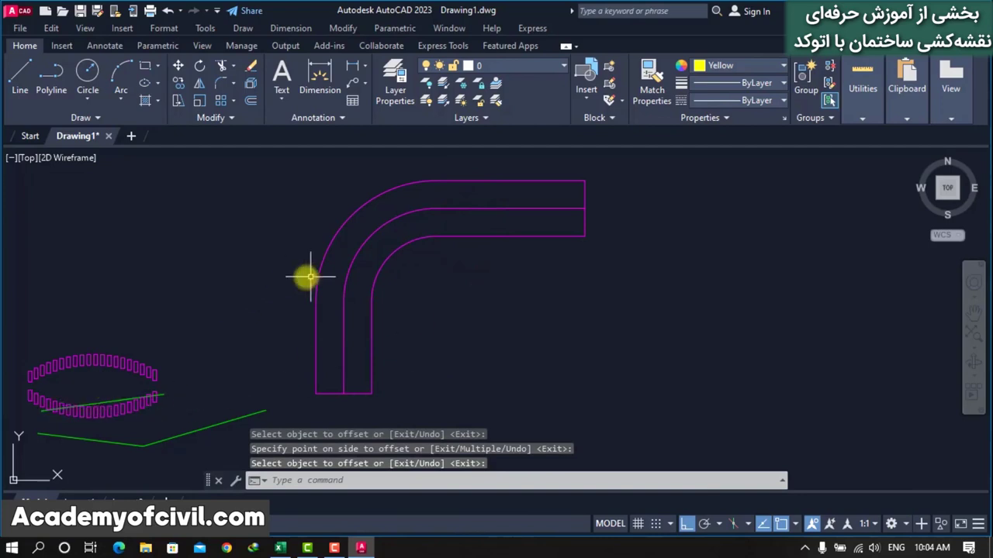
pyautogui.scroll(-2, 314, 279)
pyautogui.scroll(3, 182, 349)
pyautogui.scroll(-2, 241, 311)
pyautogui.scroll(-1, 225, 349)
pyautogui.scroll(-2, 219, 372)
pyautogui.scroll(2, 439, 294)
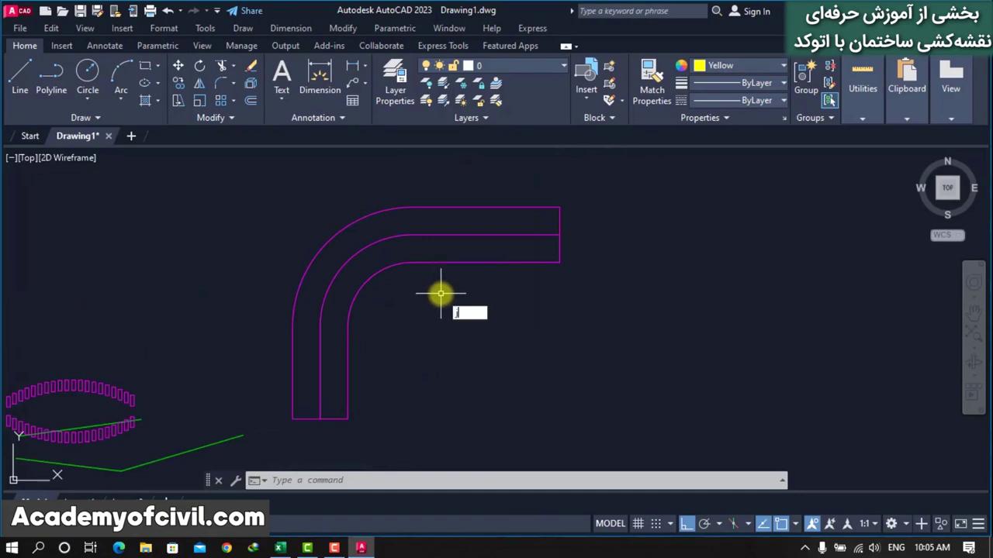
# Join the middle horizontal line, centre arc and centre vertical line into one polyline.
pyautogui.press('Return')
pyautogui.click(467, 233)
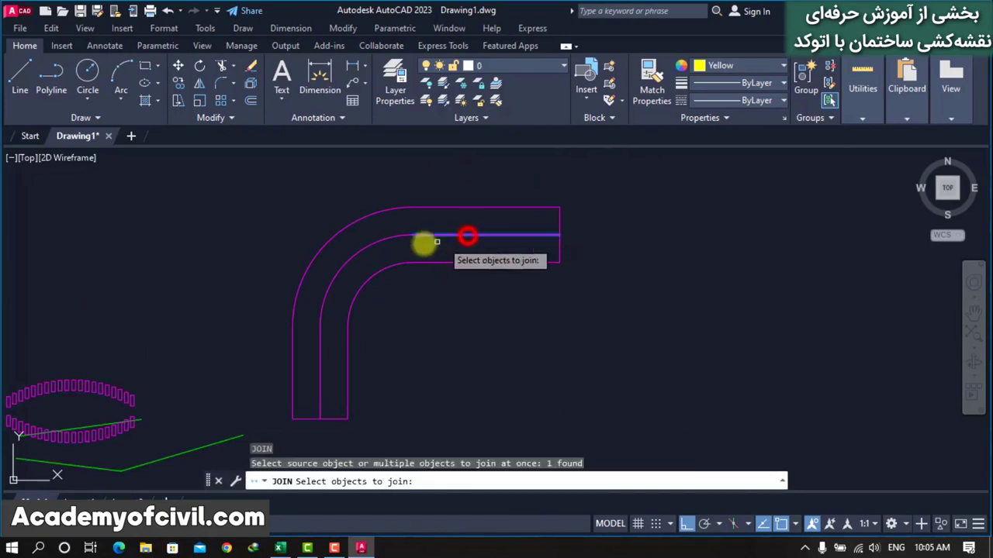
pyautogui.click(386, 238)
pyautogui.click(317, 363)
pyautogui.click(319, 361)
pyautogui.press('Return')
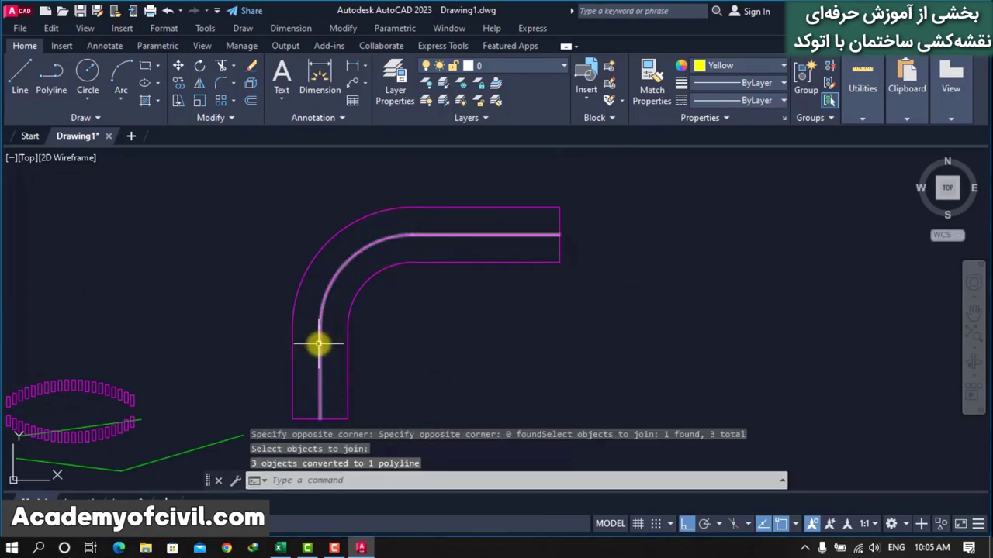
# Select the joined centre line to verify it, then zoom in on the elbow's bottom ends.
pyautogui.click(319, 344)
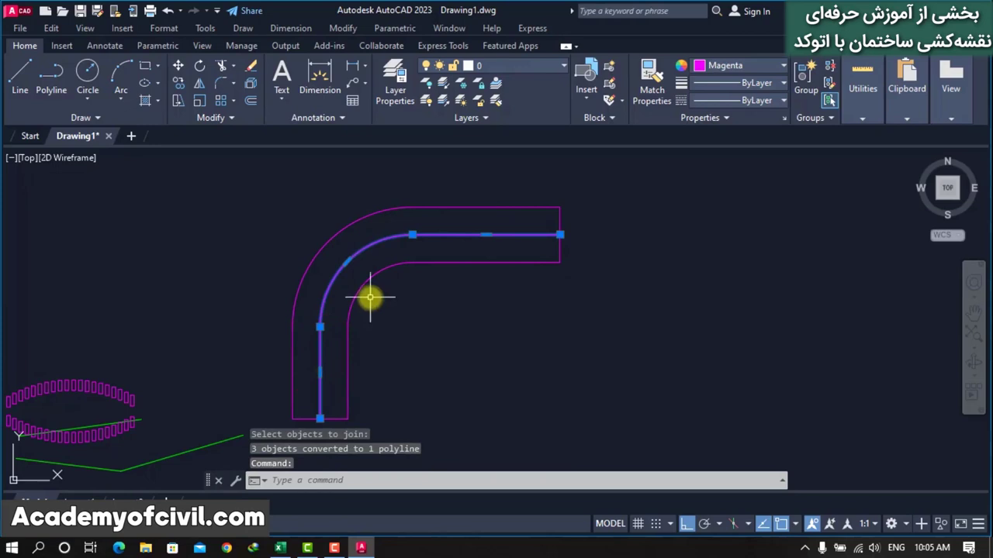
pyautogui.press('Escape')
pyautogui.scroll(5, 394, 233)
pyautogui.scroll(-3, 344, 279)
pyautogui.scroll(2, 303, 353)
pyautogui.scroll(2, 303, 314)
pyautogui.scroll(2, 304, 324)
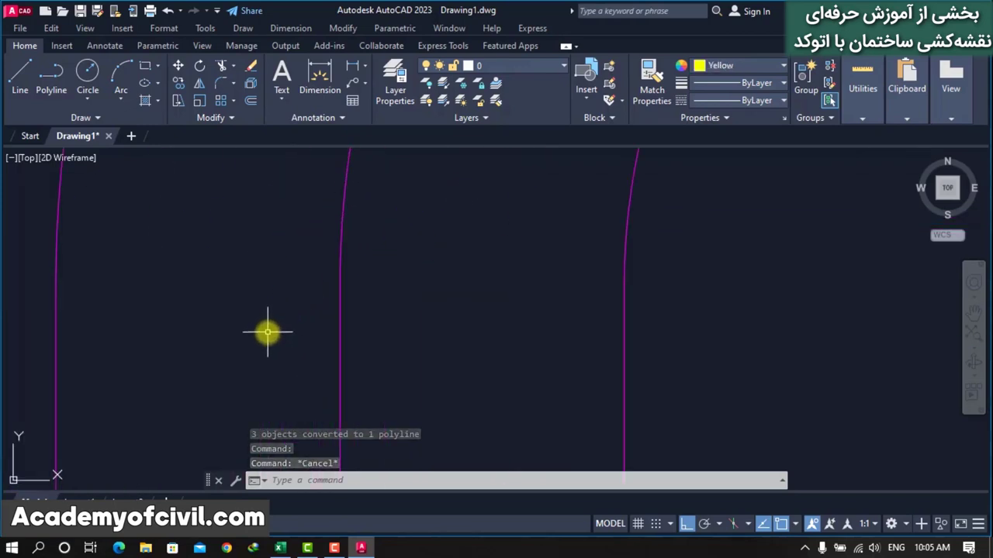
pyautogui.scroll(-5, 292, 321)
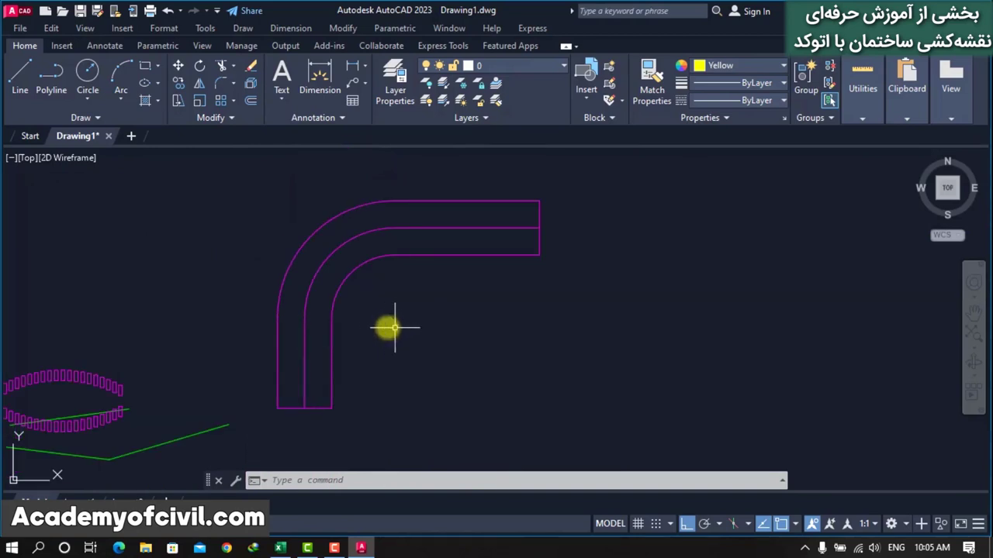
pyautogui.scroll(3, 277, 421)
pyautogui.scroll(3, 314, 427)
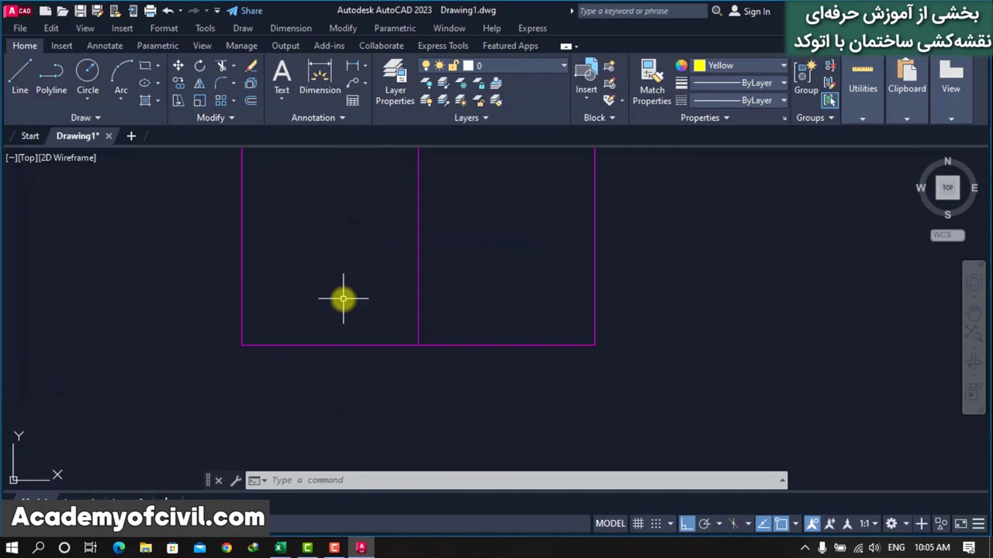
pyautogui.write('pl')
# Draw a polyline from the bottom-left corner, up to the centre line, down to the bottom-right corner.
pyautogui.press('Return')
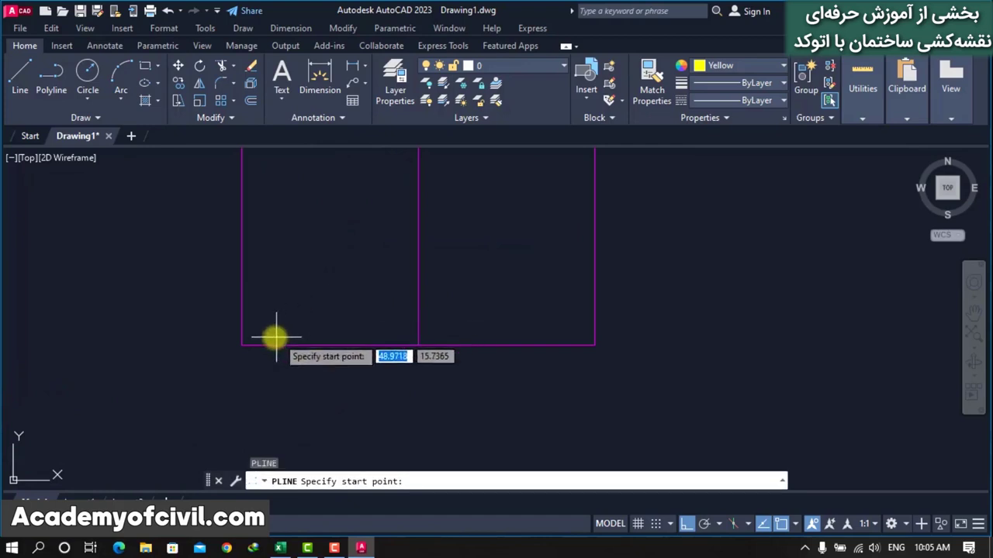
pyautogui.click(241, 344)
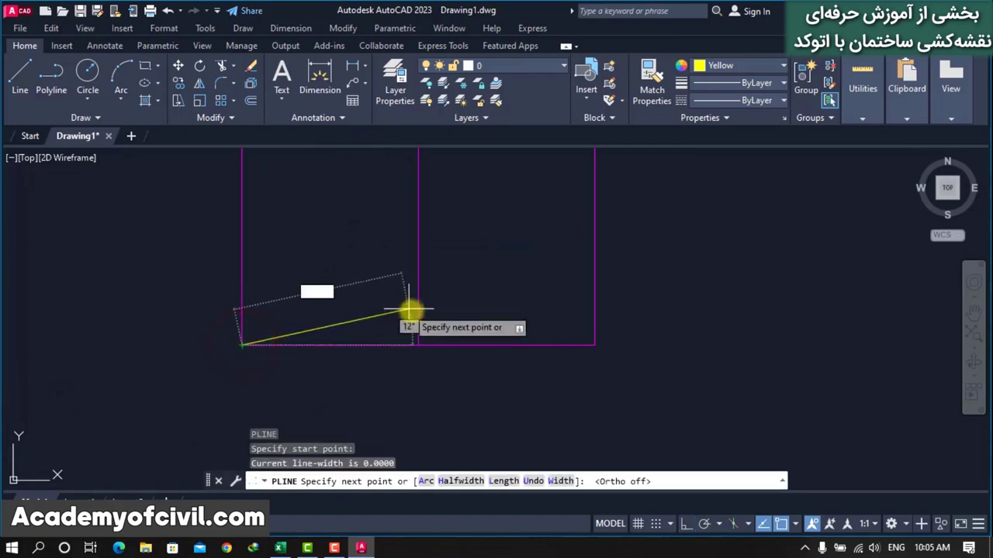
pyautogui.click(419, 317)
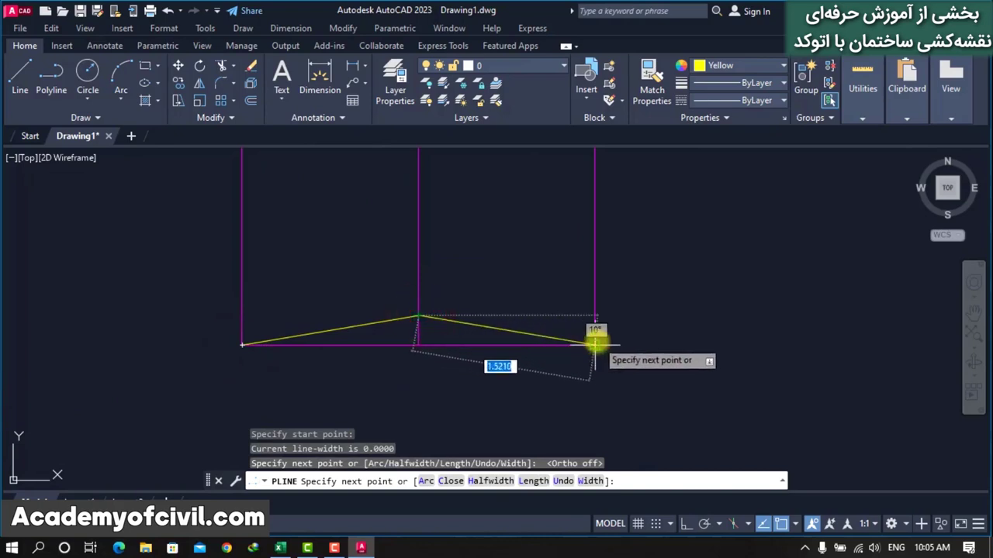
pyautogui.click(594, 343)
pyautogui.press('Return')
pyautogui.scroll(-5, 229, 380)
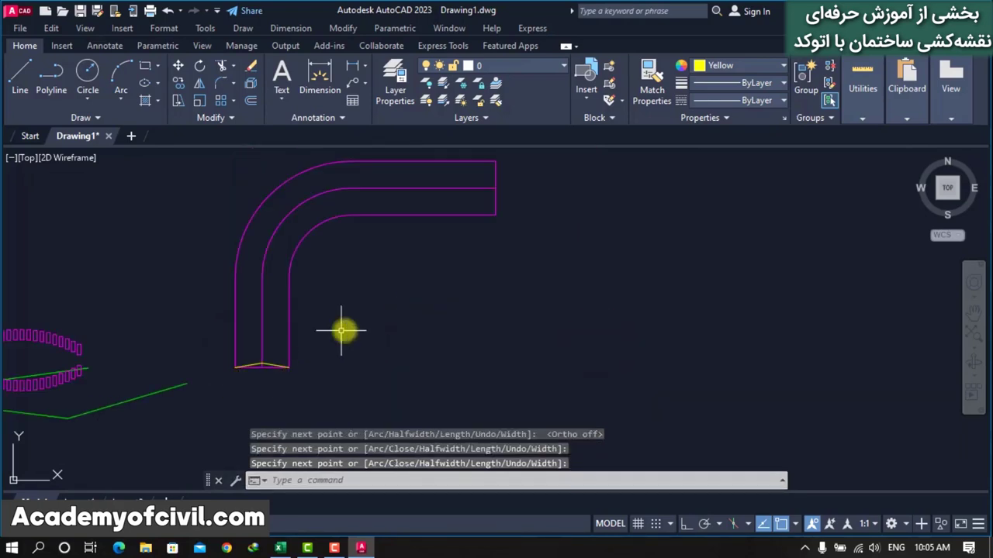
# Start a path array of the short bottom line along the bent centre curve.
pyautogui.write('ar')
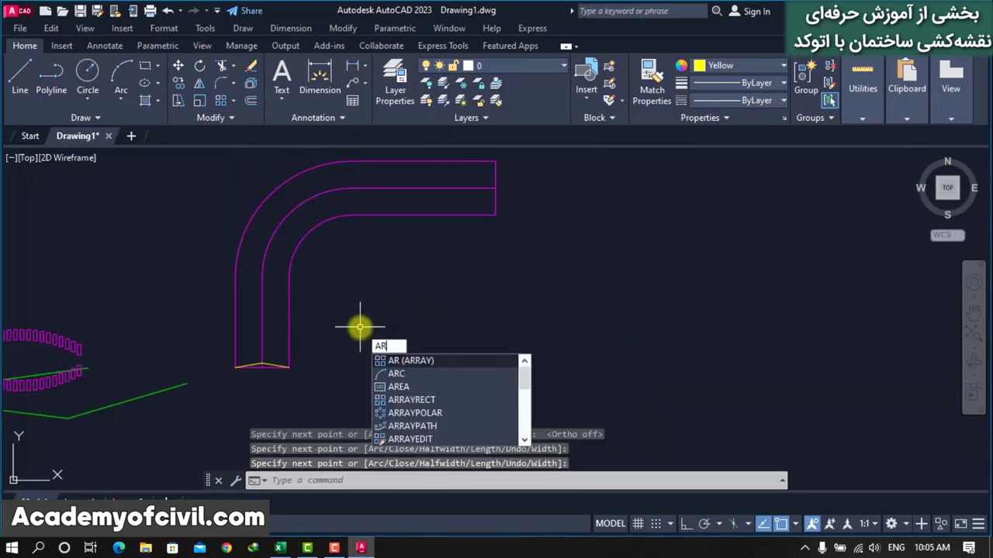
pyautogui.press('Return')
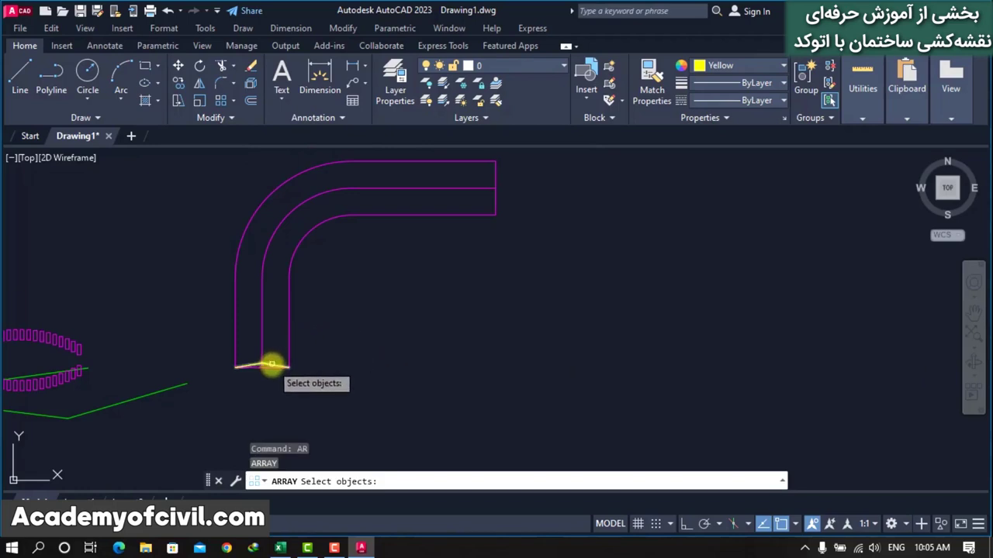
pyautogui.click(272, 364)
pyautogui.press('Return')
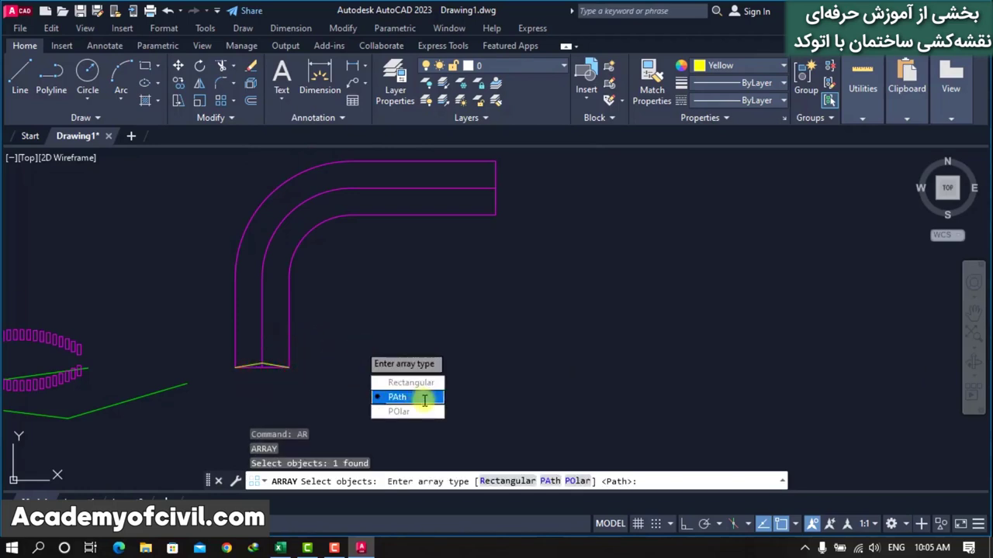
pyautogui.click(424, 397)
pyautogui.click(267, 246)
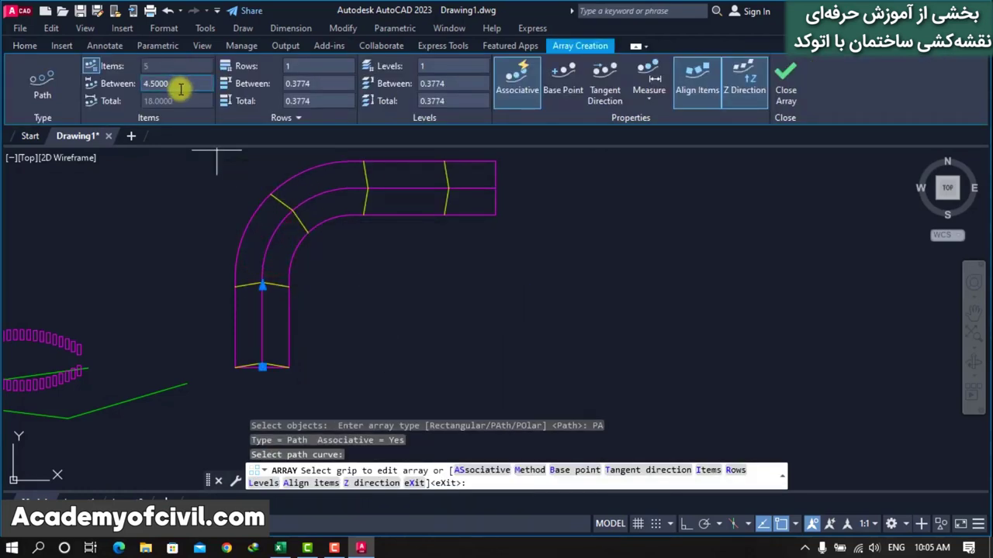
# Switch the path array to Divide with 45 items and close the array.
pyautogui.click(649, 105)
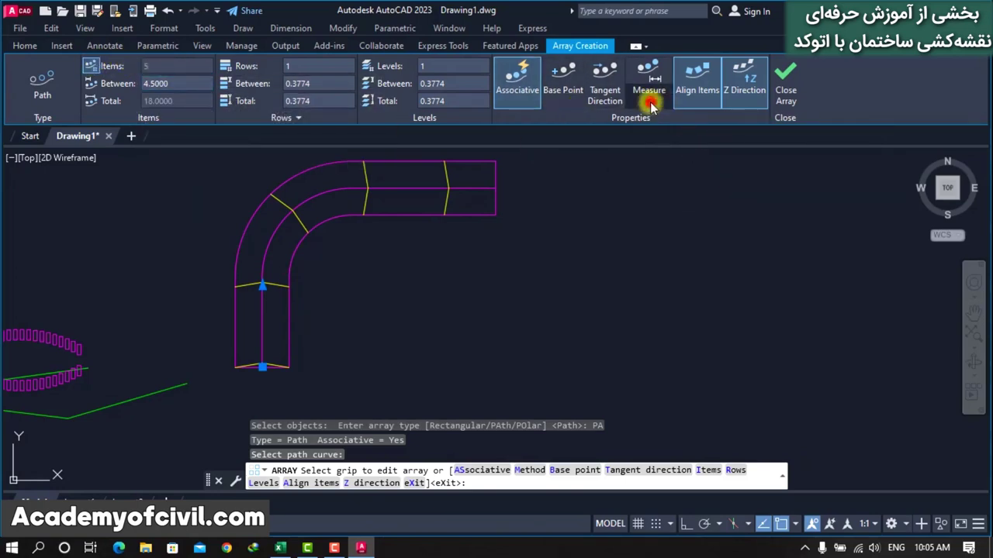
pyautogui.click(667, 125)
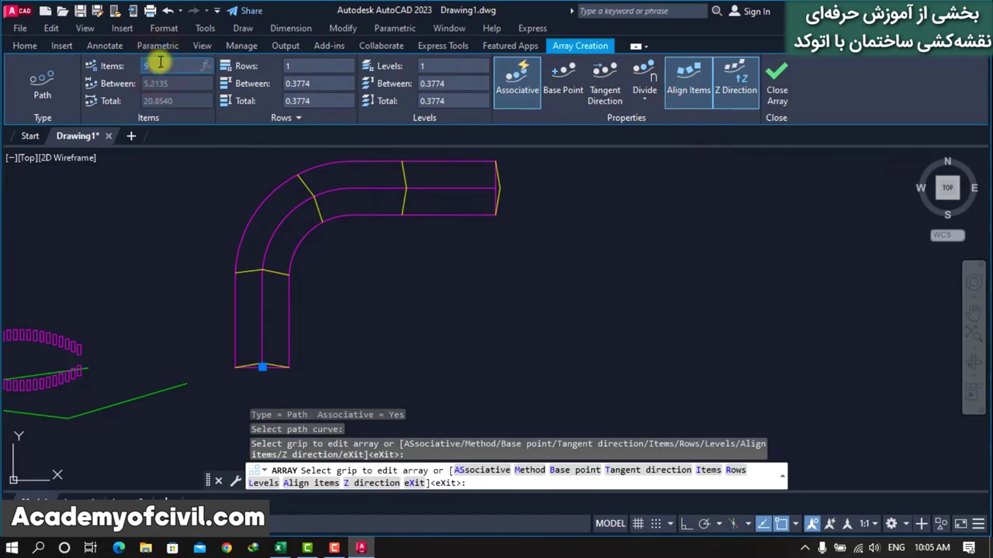
pyautogui.click(176, 65)
pyautogui.write('30')
pyautogui.press('Return')
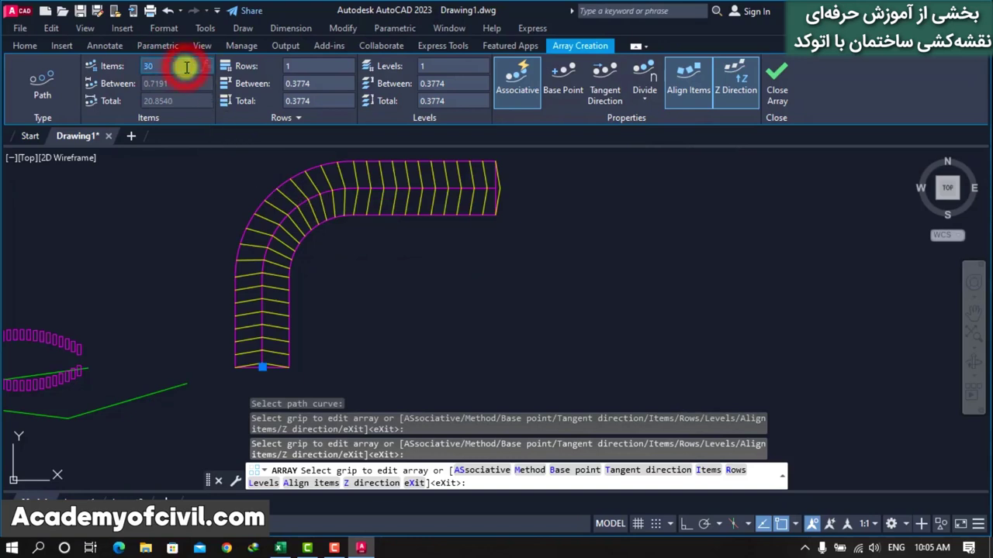
pyautogui.write('35')
pyautogui.write('45')
pyautogui.press('Return')
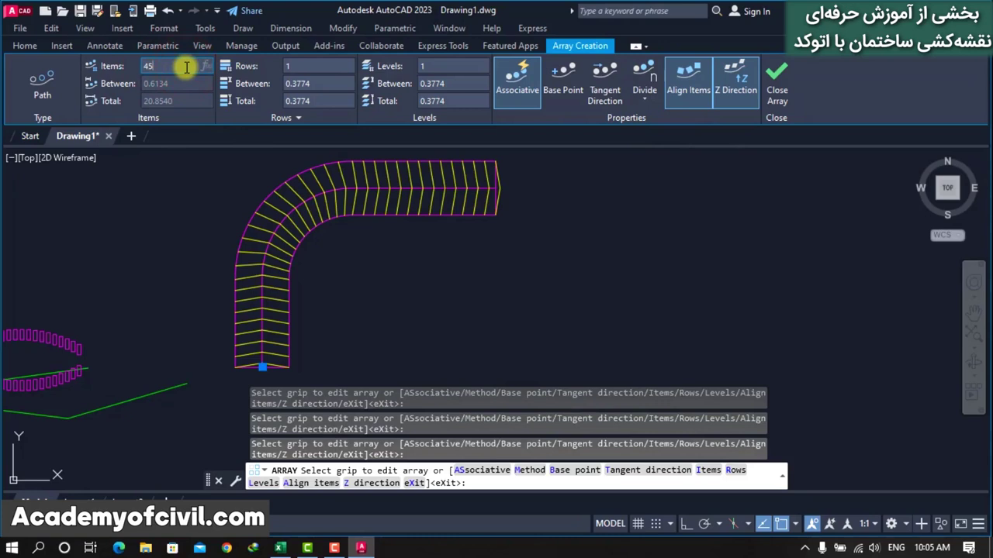
pyautogui.press('Return')
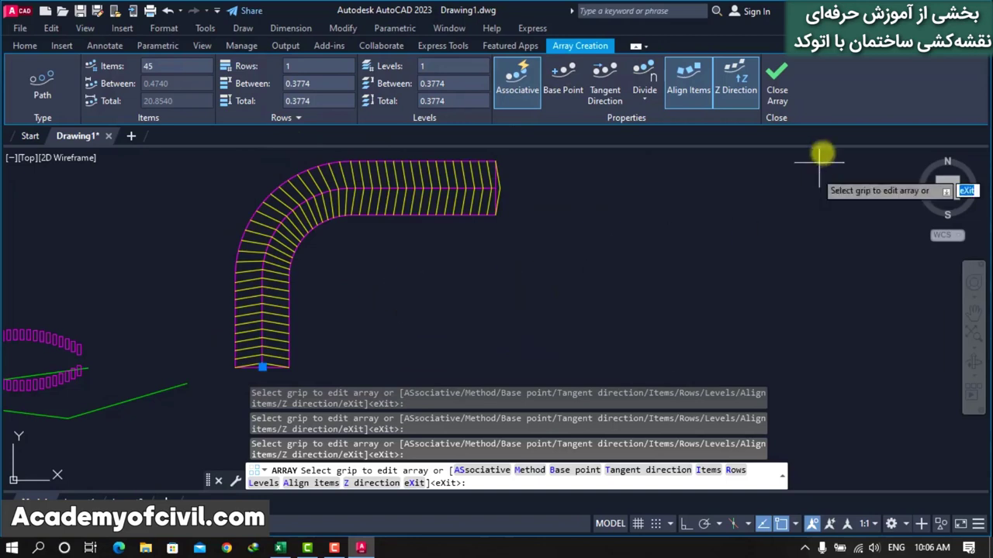
pyautogui.click(777, 73)
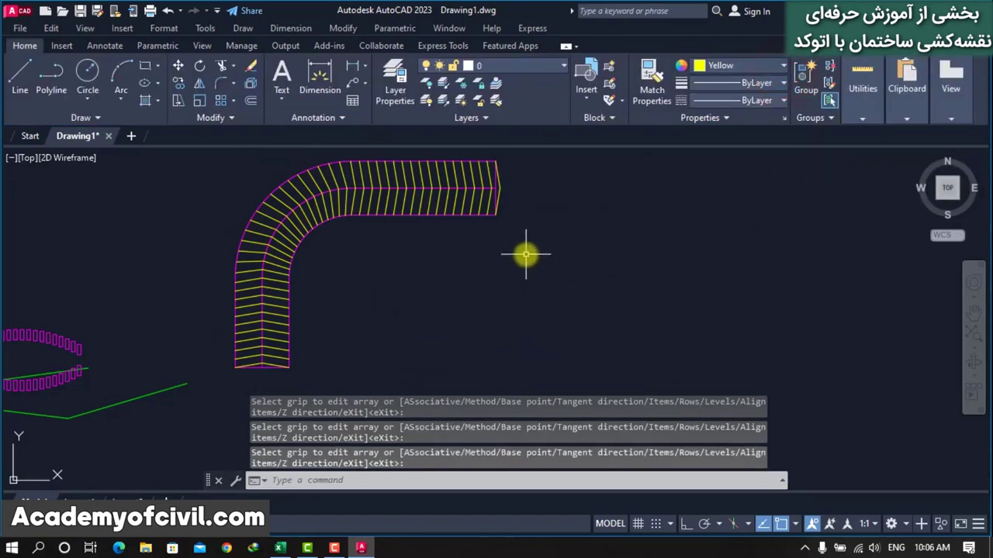
pyautogui.scroll(-2, 601, 254)
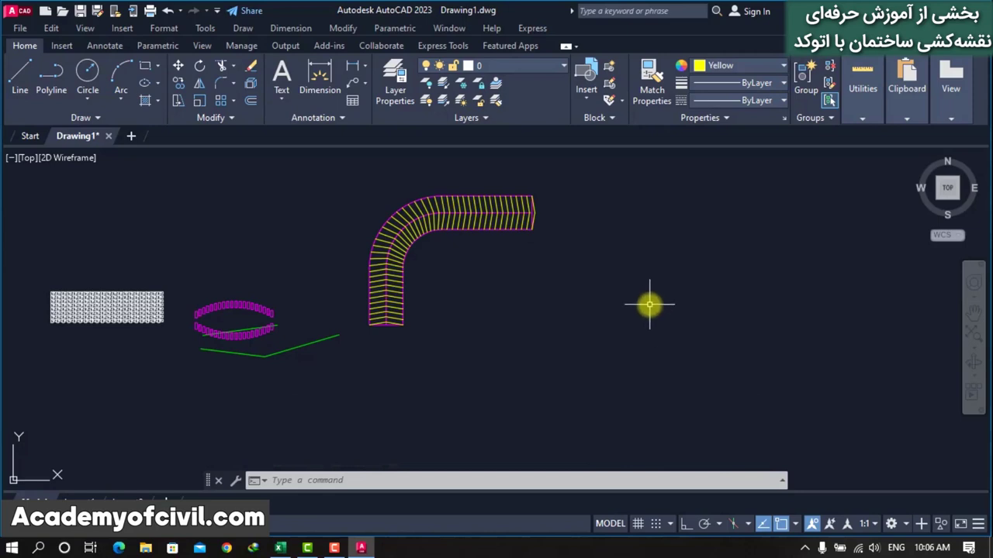
pyautogui.scroll(4, 649, 304)
pyautogui.scroll(-2, 644, 308)
pyautogui.scroll(-6, 437, 302)
pyautogui.scroll(2, 534, 297)
pyautogui.scroll(3, 568, 269)
pyautogui.scroll(2, 514, 276)
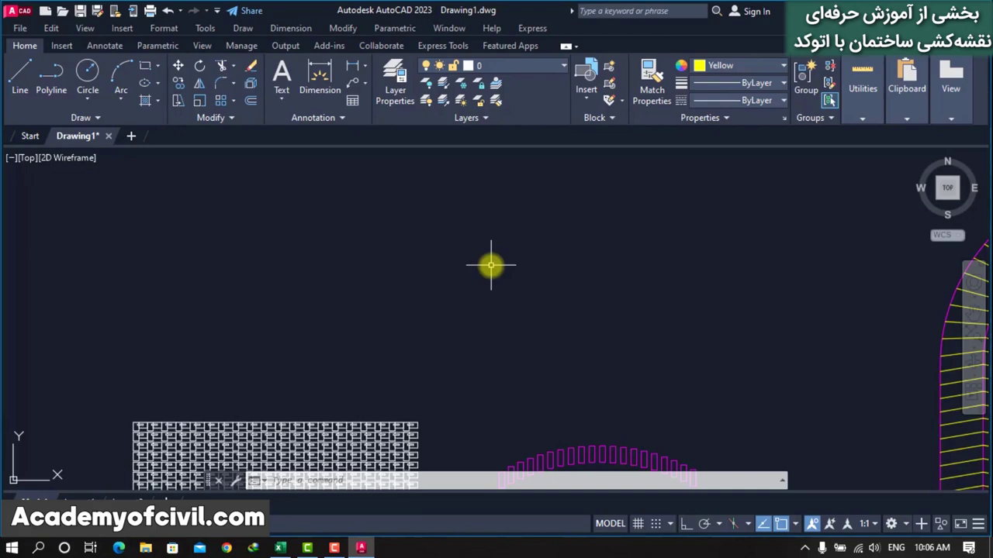
pyautogui.write('c')
# Draw a 0.3-radius circle and a large concentric circle around it.
pyautogui.press('Return')
pyautogui.click(535, 275)
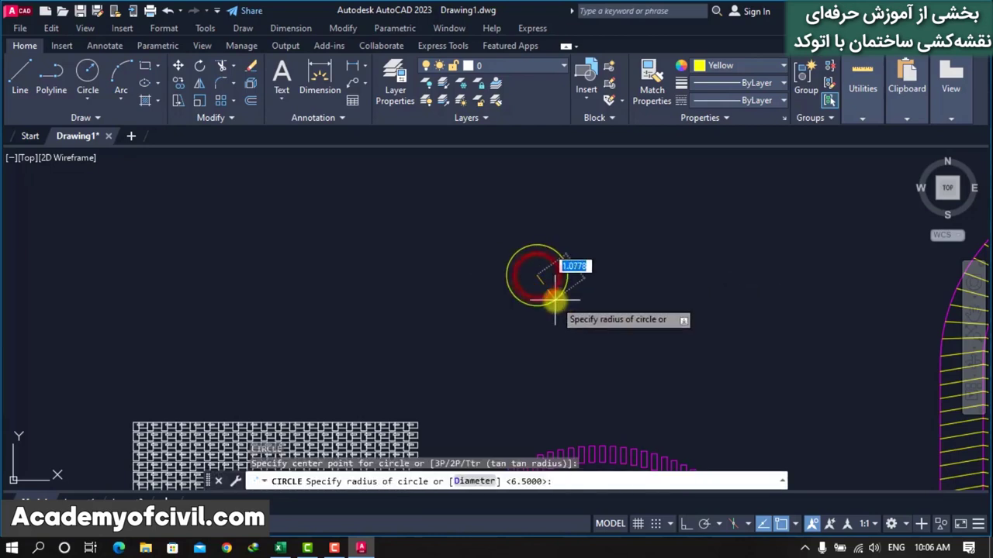
pyautogui.write('.3')
pyautogui.press('Return')
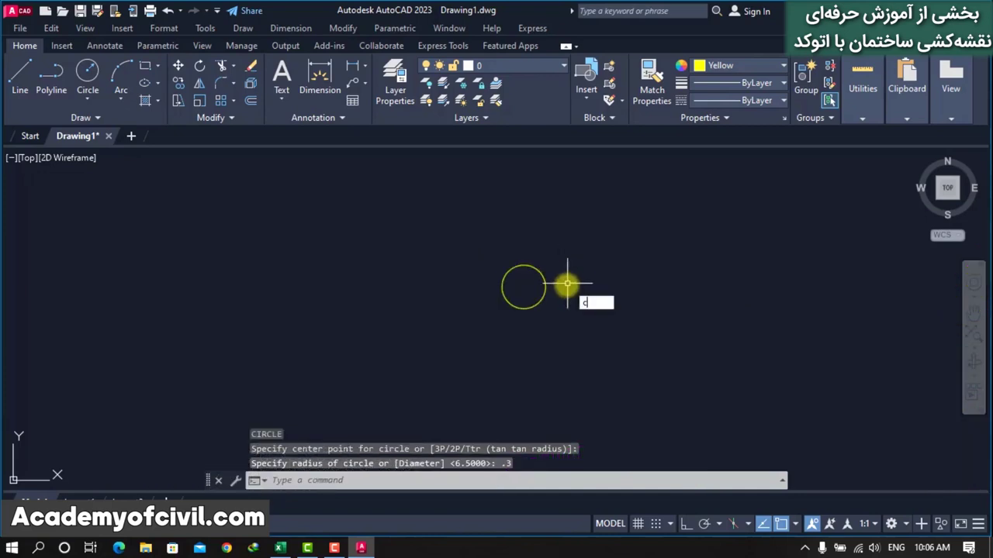
pyautogui.press('Return')
pyautogui.click(524, 286)
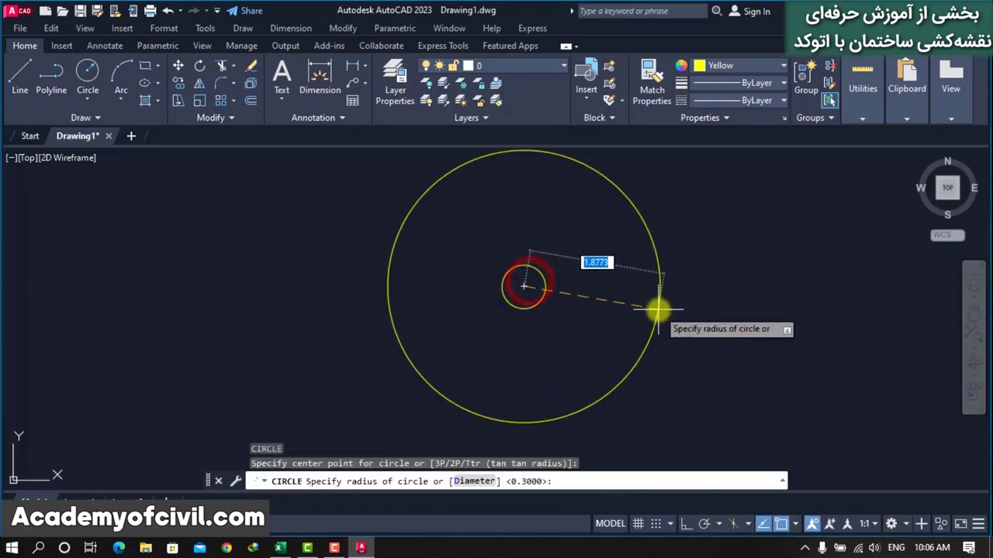
pyautogui.click(654, 311)
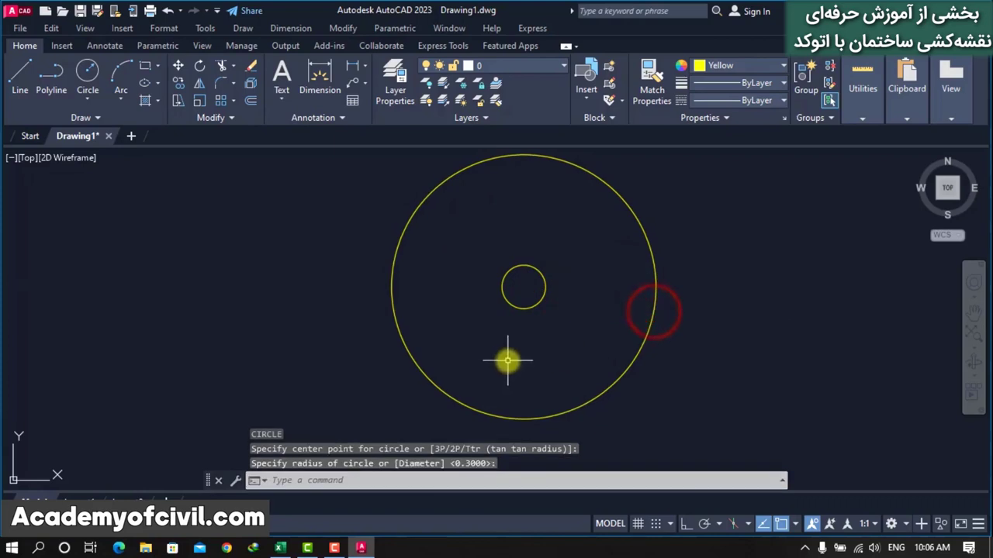
# Add two more concentric circles, one just outside the large circle and one just inside it.
pyautogui.write('l')
pyautogui.press('Return')
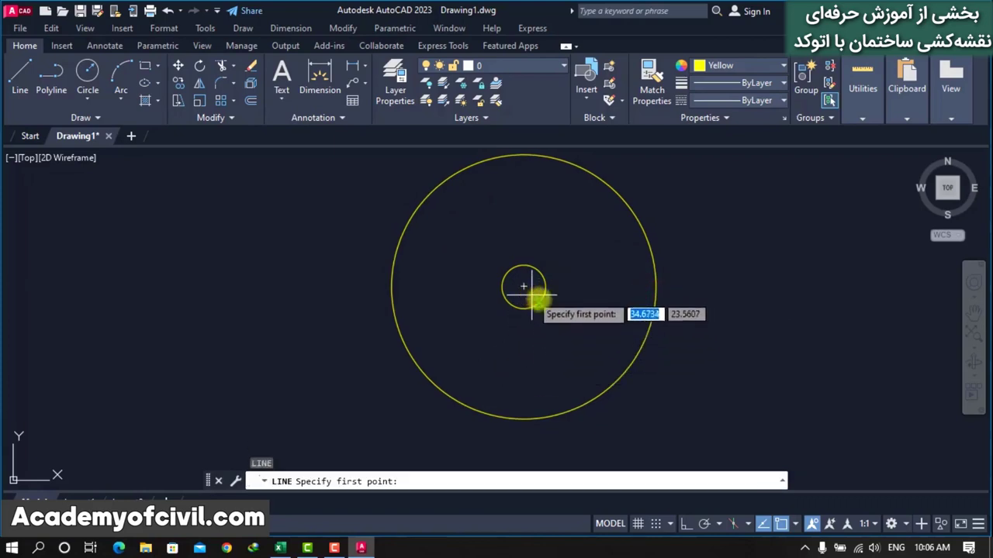
pyautogui.press('Escape')
pyautogui.write('c')
pyautogui.press('Return')
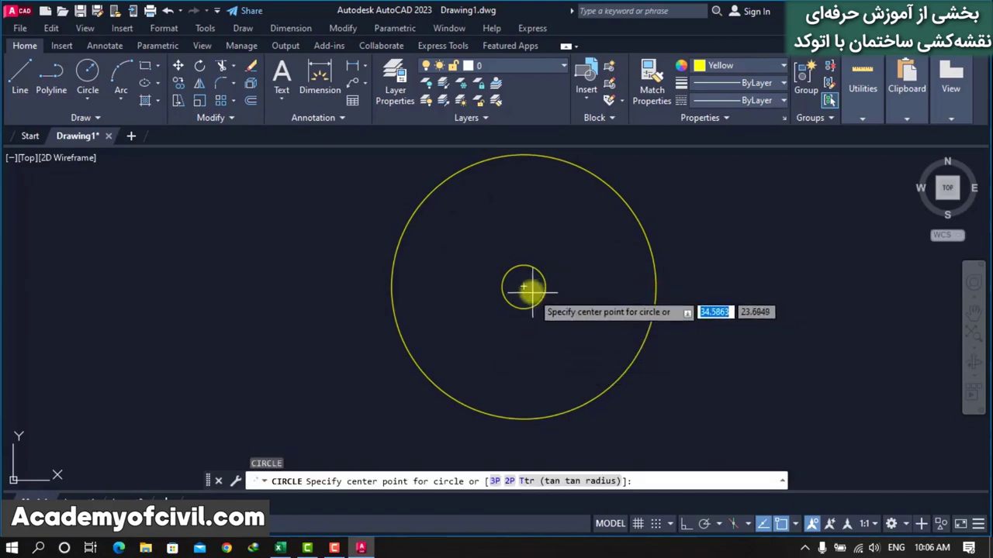
pyautogui.click(523, 287)
pyautogui.click(673, 312)
pyautogui.scroll(-2, 646, 321)
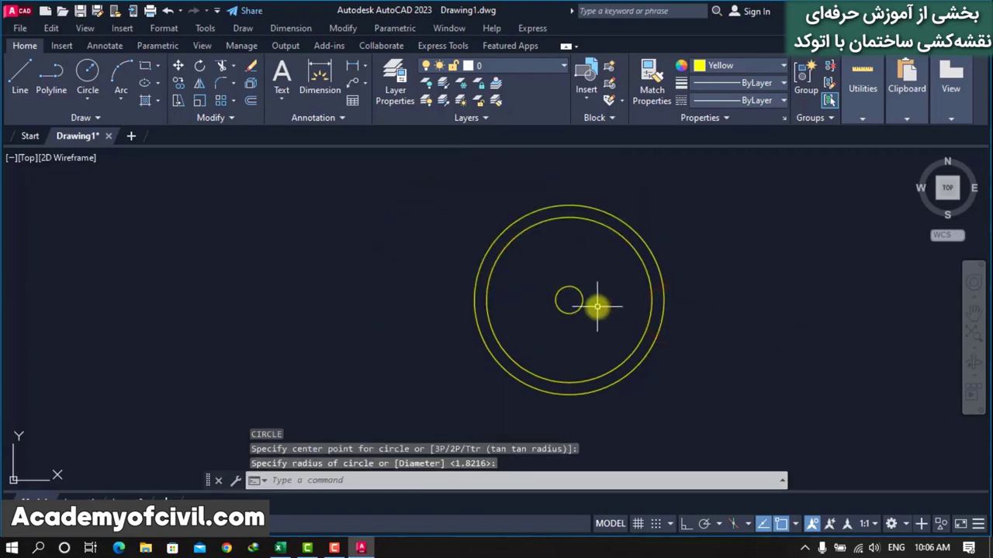
pyautogui.press('Return')
pyautogui.click(570, 300)
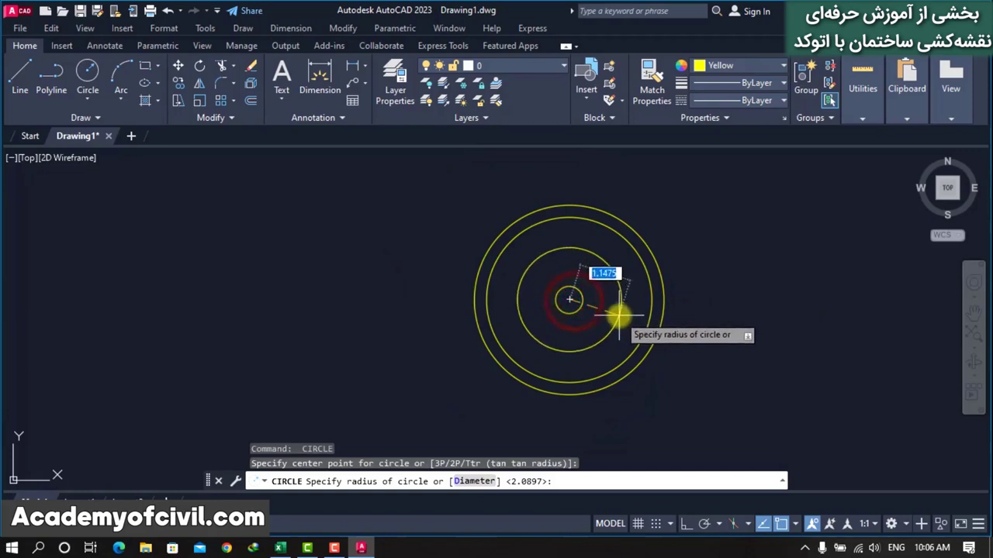
pyautogui.click(625, 321)
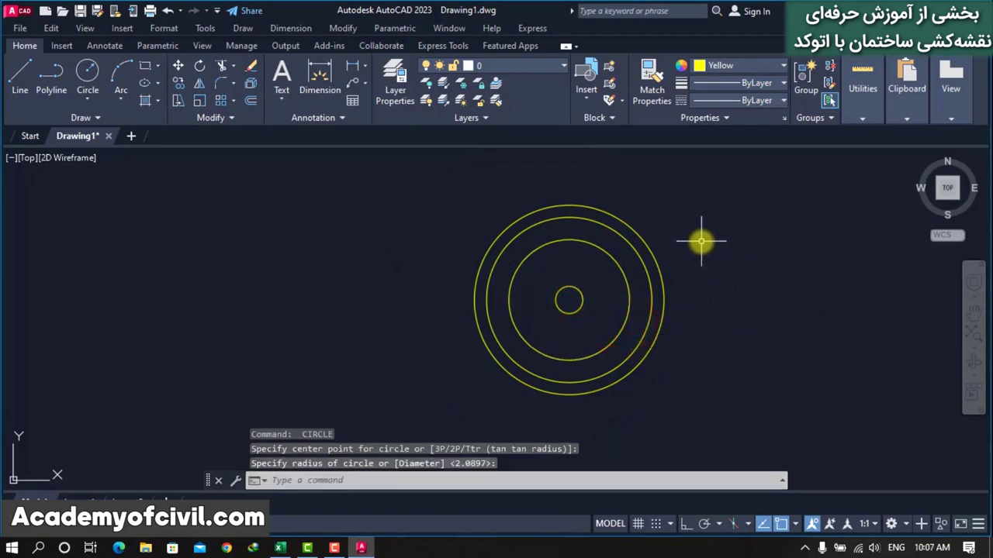
pyautogui.write('l')
pyautogui.press('Return')
# Draw a radial line from the centre to the outer circle's top and mirror it into a wedge.
pyautogui.click(570, 299)
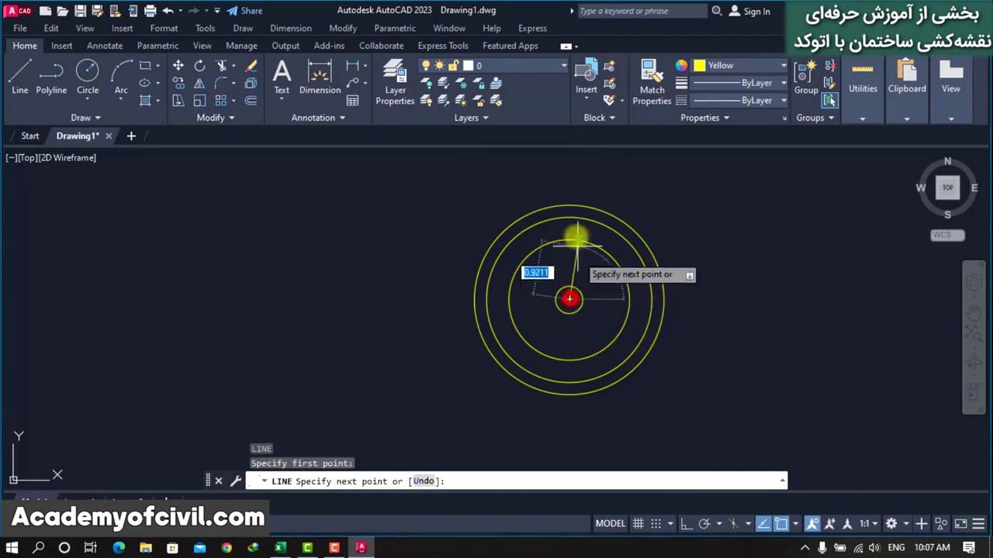
pyautogui.scroll(4, 573, 193)
pyautogui.click(588, 205)
pyautogui.press('Return')
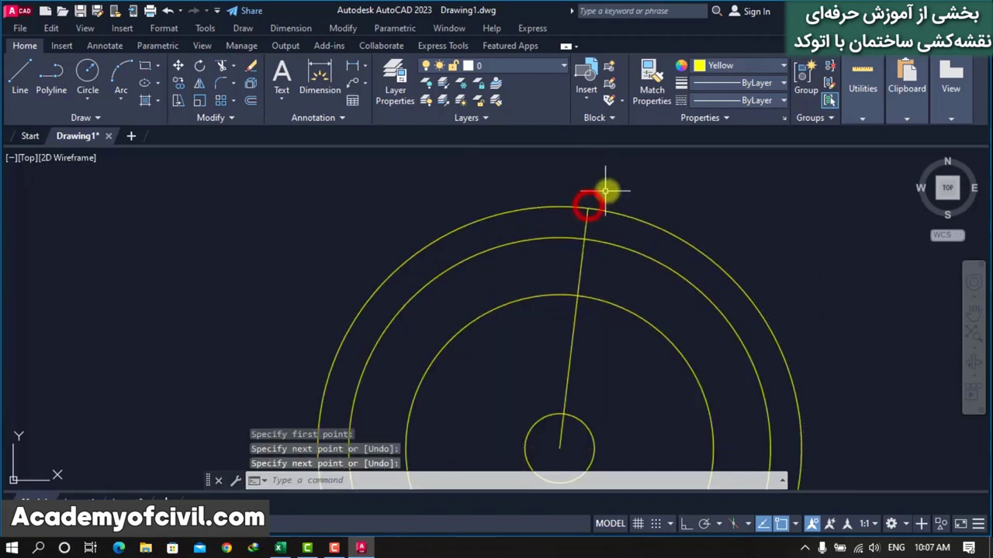
pyautogui.write('mi')
pyautogui.press('Return')
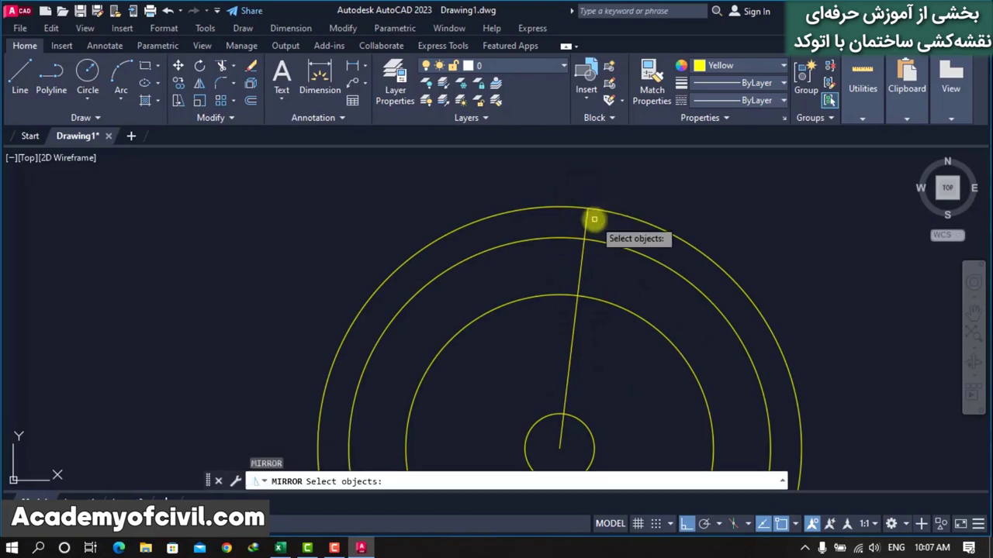
pyautogui.click(594, 218)
pyautogui.scroll(-2, 578, 222)
pyautogui.press('Return')
pyautogui.click(564, 359)
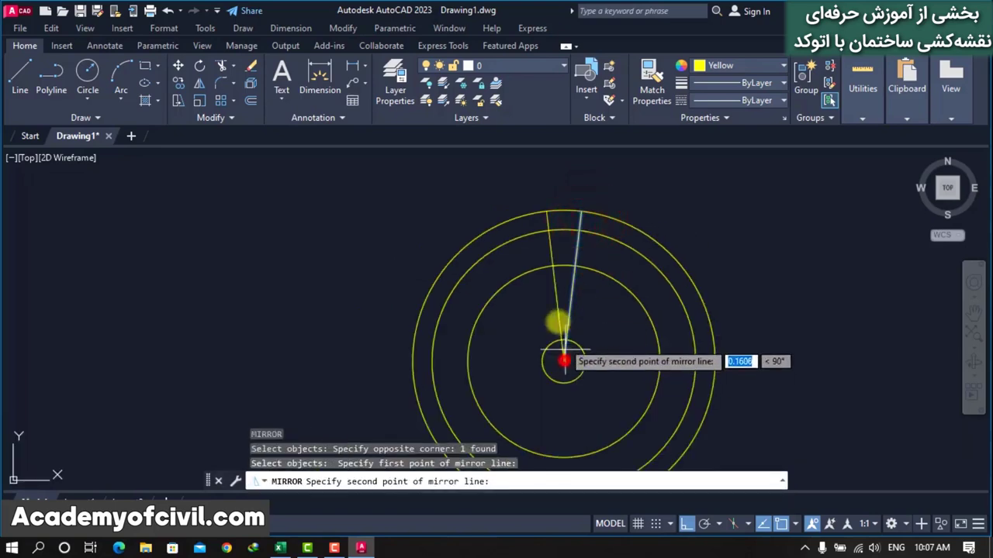
pyautogui.click(552, 293)
pyautogui.press('Return')
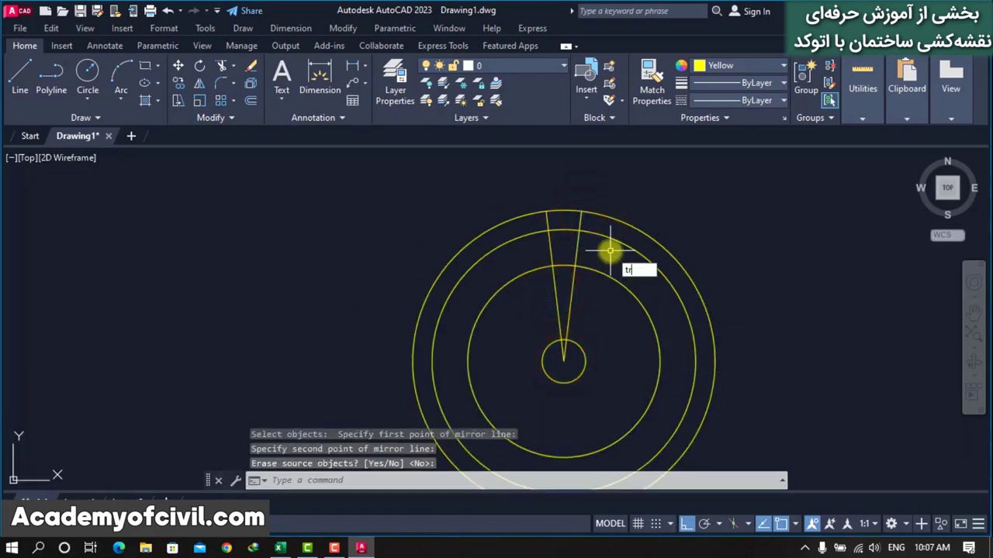
# Trim the outermost circle and the arc pieces around the wedge, then erase both wedge lines.
pyautogui.press('Return')
pyautogui.click(605, 215)
pyautogui.click(577, 248)
pyautogui.click(552, 248)
pyautogui.click(564, 230)
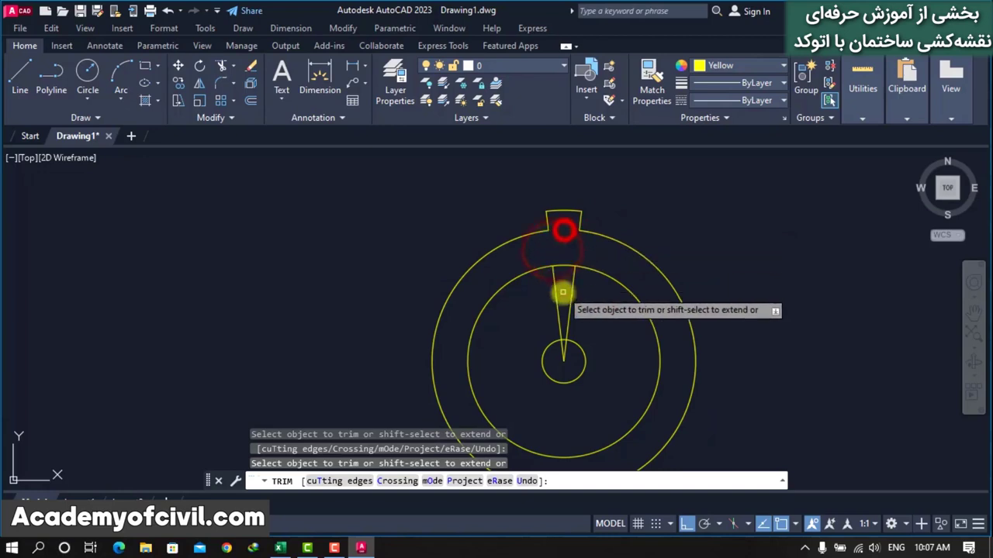
pyautogui.press('Escape')
pyautogui.click(592, 304)
pyautogui.click(534, 306)
pyautogui.press('Delete')
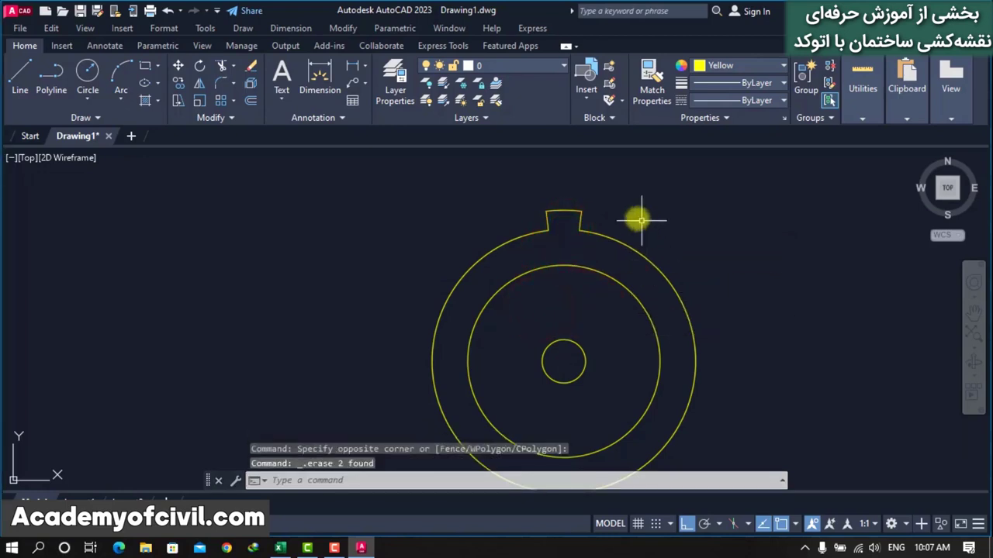
pyautogui.scroll(-2, 641, 221)
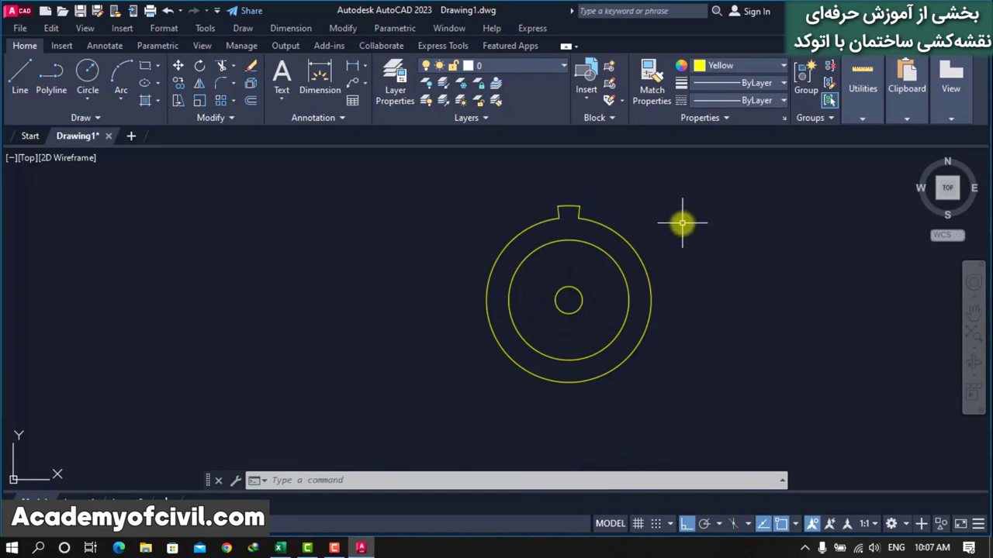
pyautogui.write('ar')
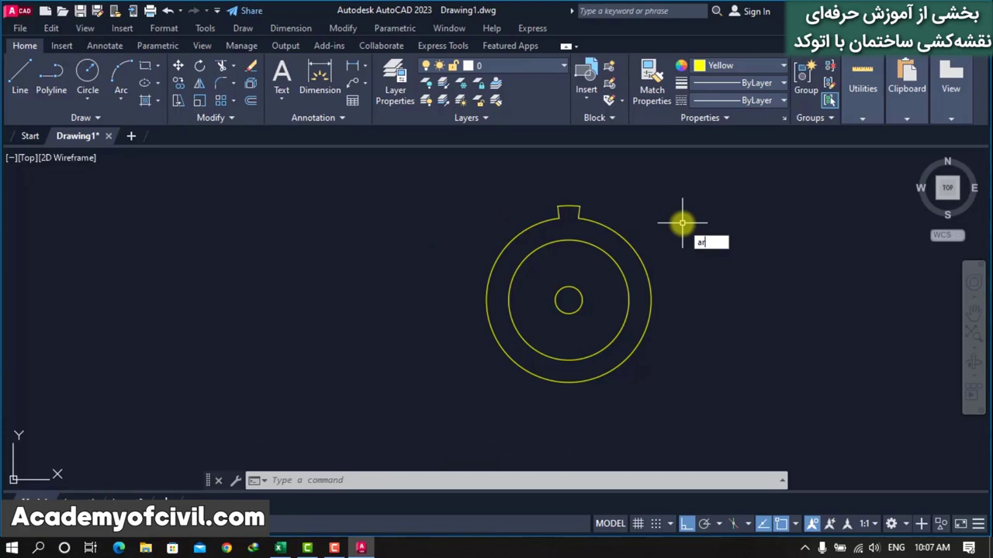
# Polar-array the tooth around the gear centre with 15 items, 24° apart over 360°.
pyautogui.press('Return')
pyautogui.click(550, 225)
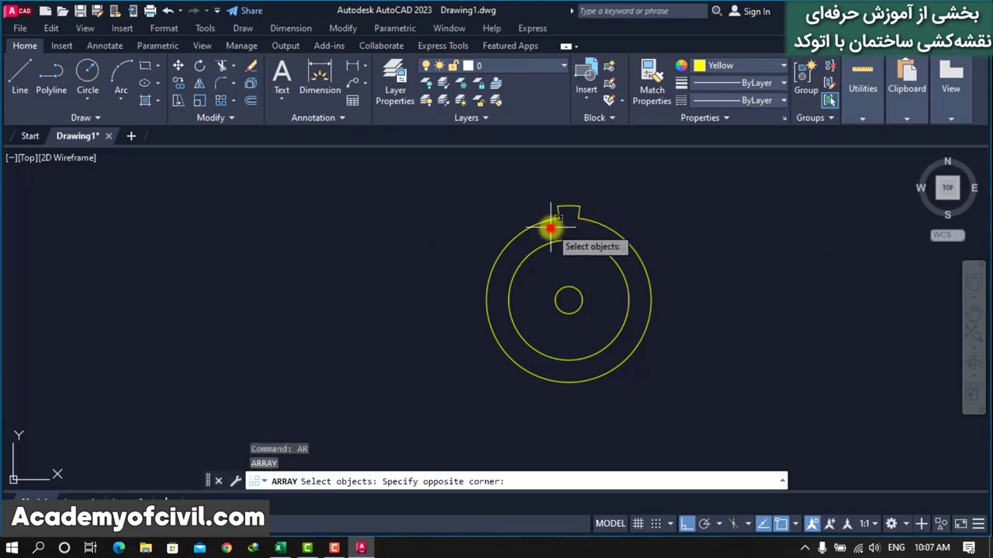
pyautogui.click(598, 193)
pyautogui.press('Return')
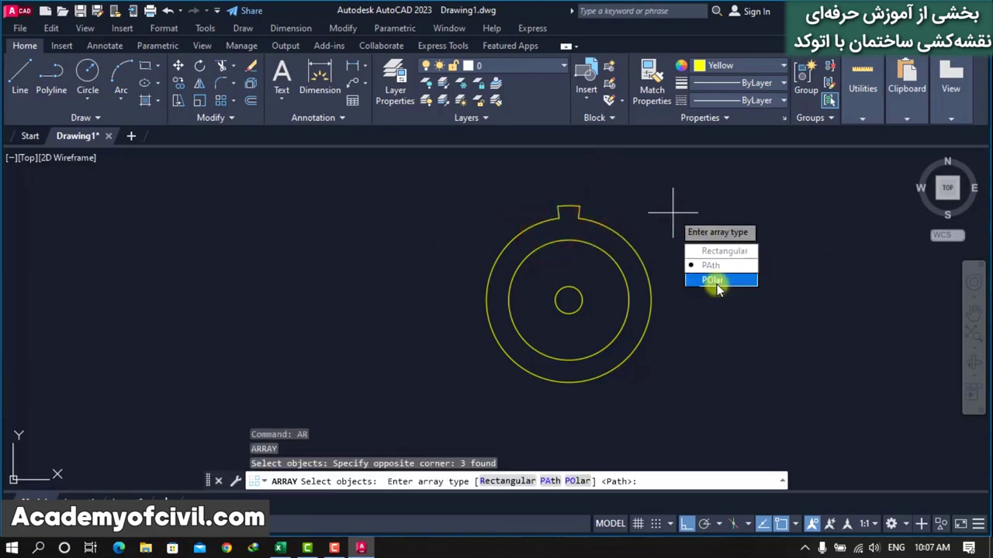
pyautogui.click(715, 284)
pyautogui.click(568, 300)
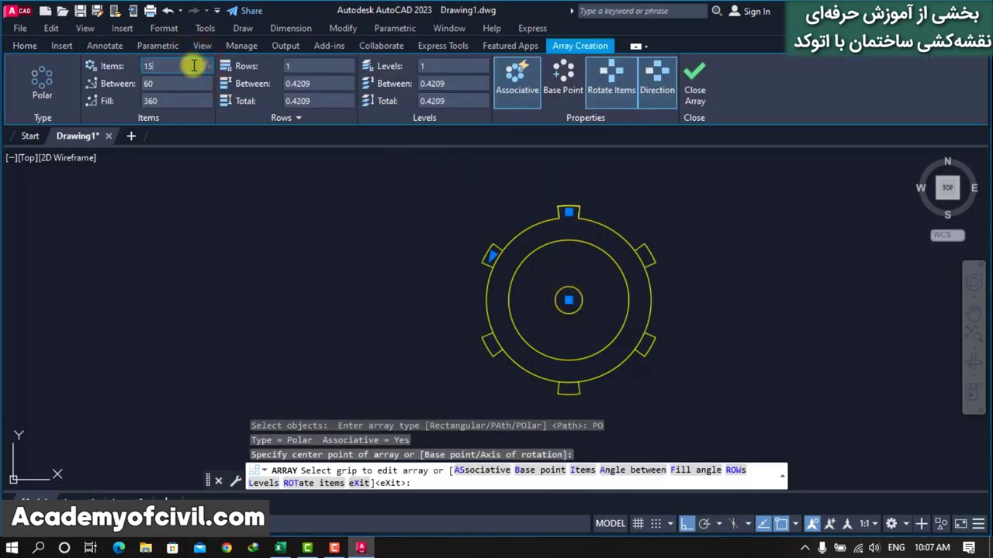
pyautogui.press('Return')
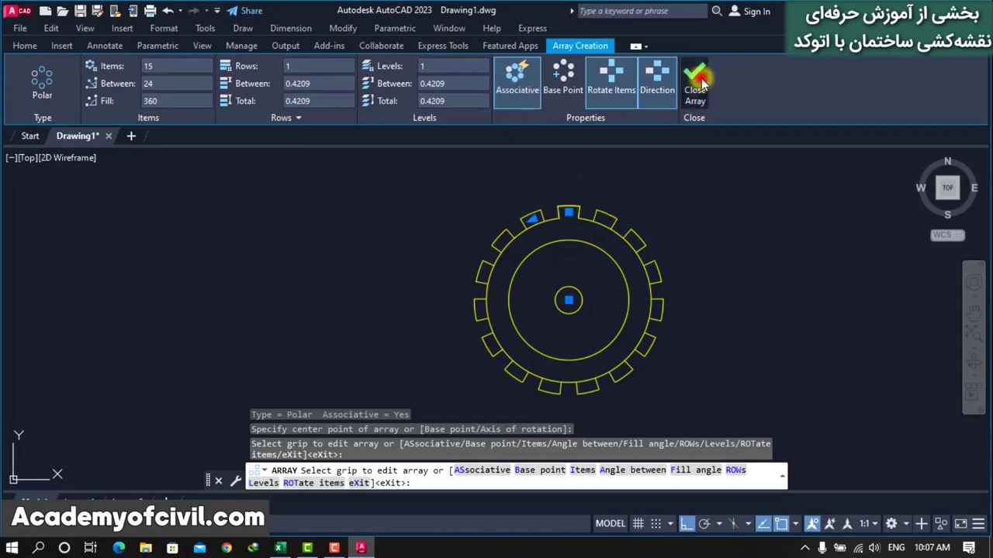
pyautogui.click(696, 82)
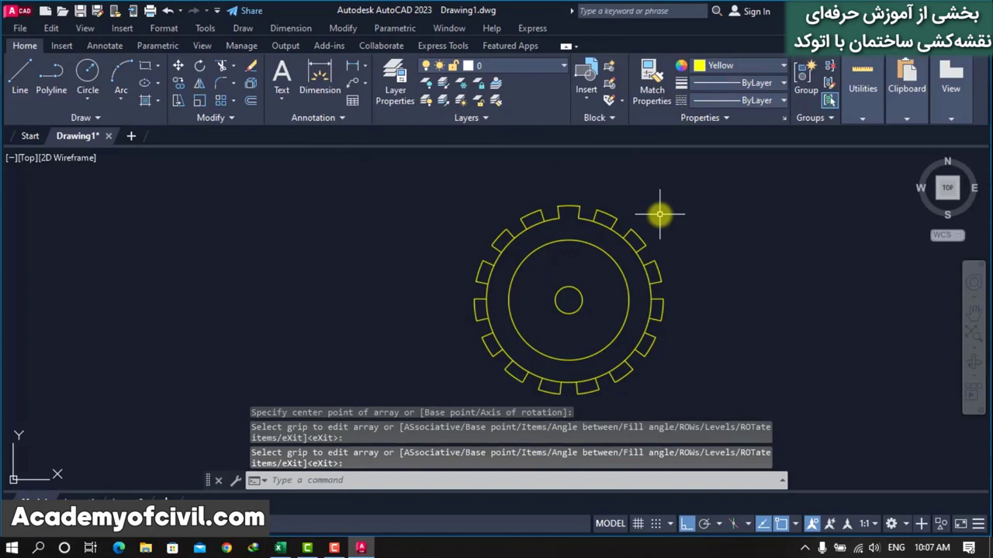
pyautogui.write('TR')
# Trim each outer-circle arc between the 15 teeth, working clockwise all the way around the gear.
pyautogui.press('Return')
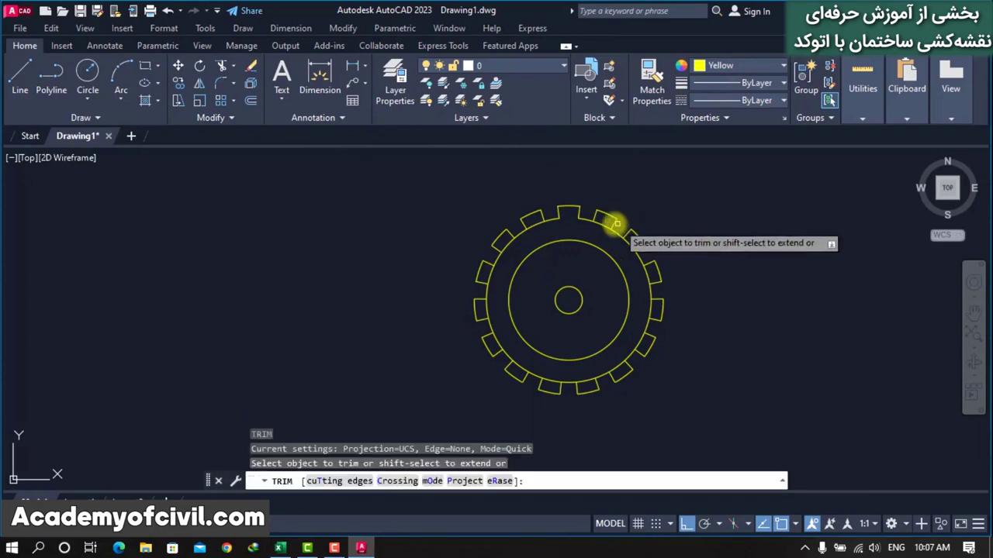
pyautogui.click(602, 222)
pyautogui.click(629, 245)
pyautogui.click(642, 277)
pyautogui.click(652, 309)
pyautogui.click(641, 343)
pyautogui.click(620, 367)
pyautogui.click(588, 377)
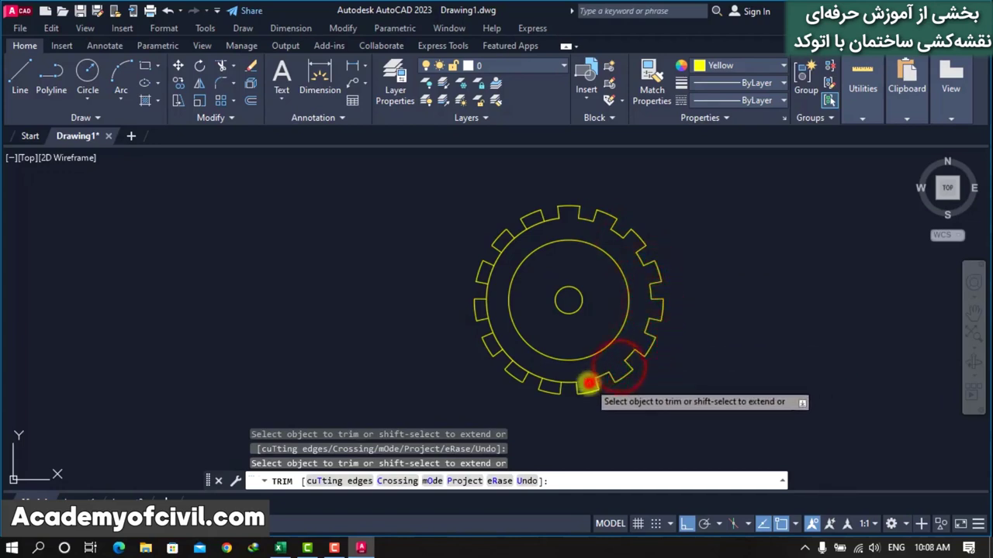
pyautogui.click(553, 383)
pyautogui.click(520, 367)
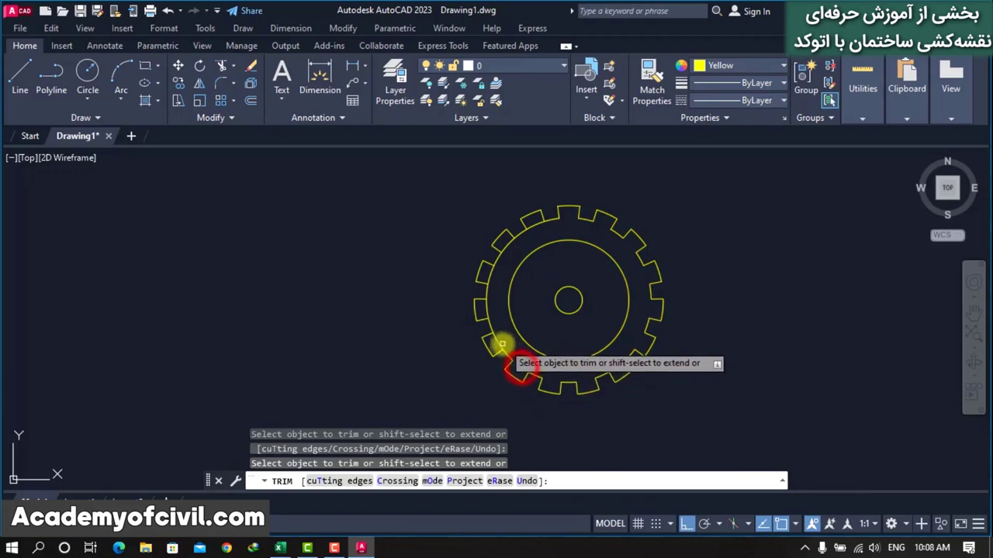
pyautogui.click(494, 346)
pyautogui.click(495, 342)
pyautogui.click(482, 307)
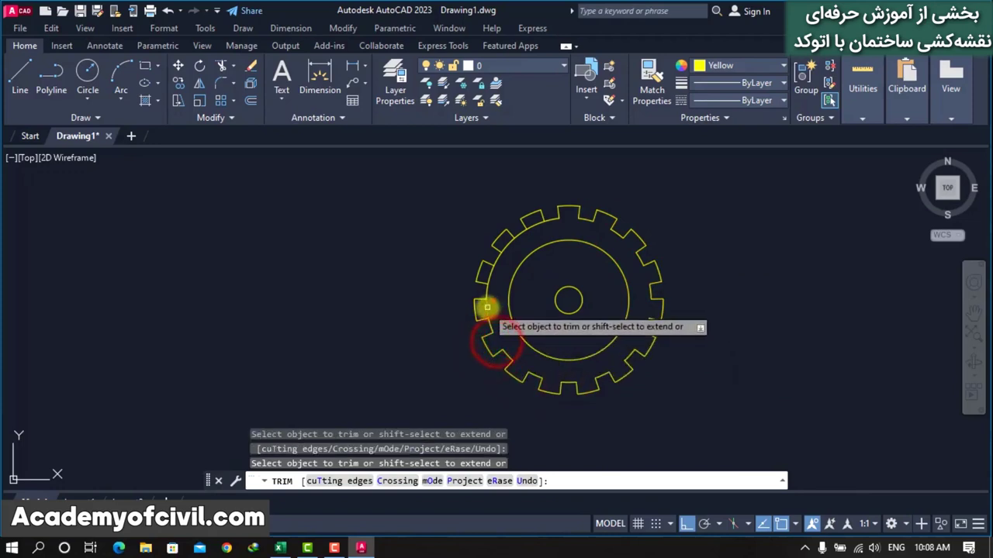
pyautogui.click(482, 287)
pyautogui.click(491, 273)
pyautogui.click(505, 244)
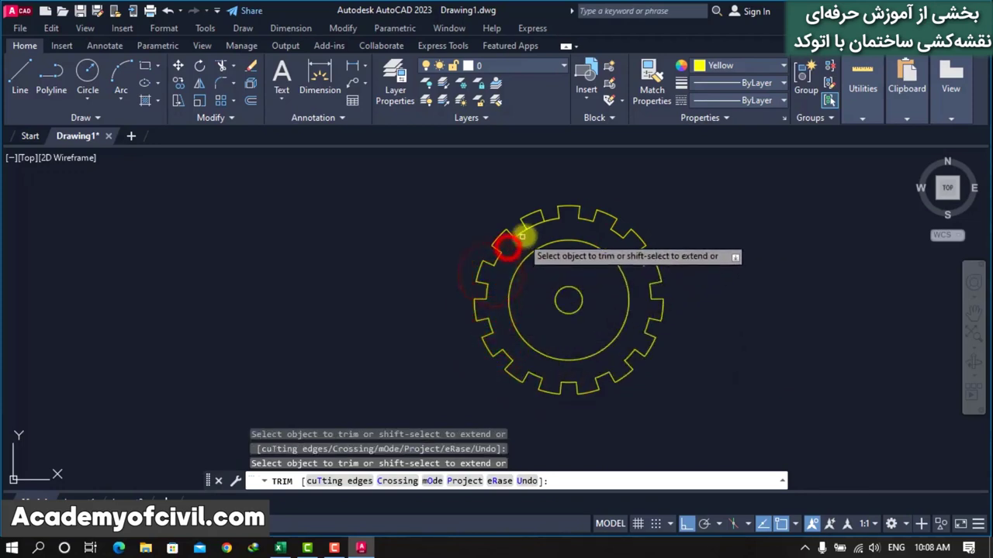
pyautogui.click(534, 224)
pyautogui.press('Return')
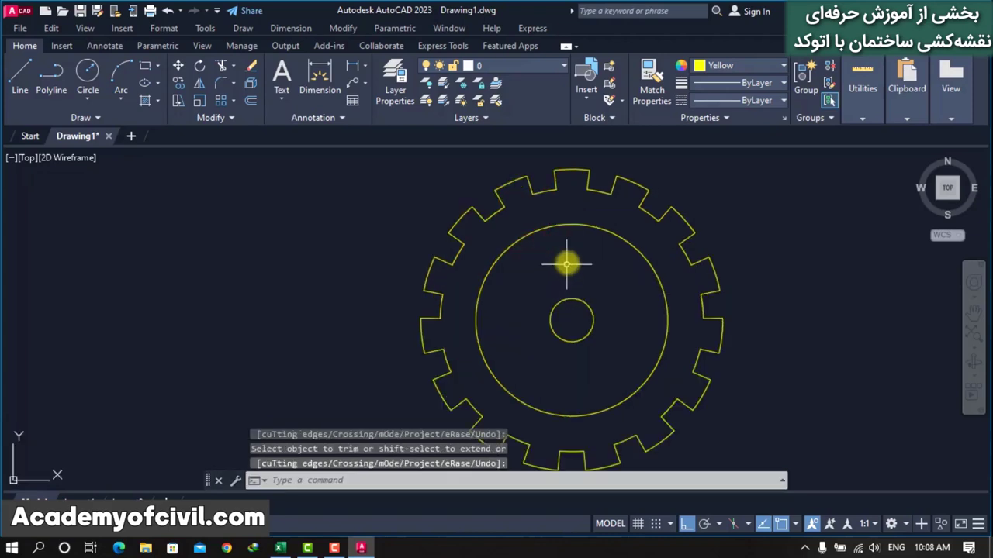
pyautogui.scroll(5, 564, 262)
# Draw a small bolt-hole circle centred on top of the middle circle.
pyautogui.write('c')
pyautogui.press('Return')
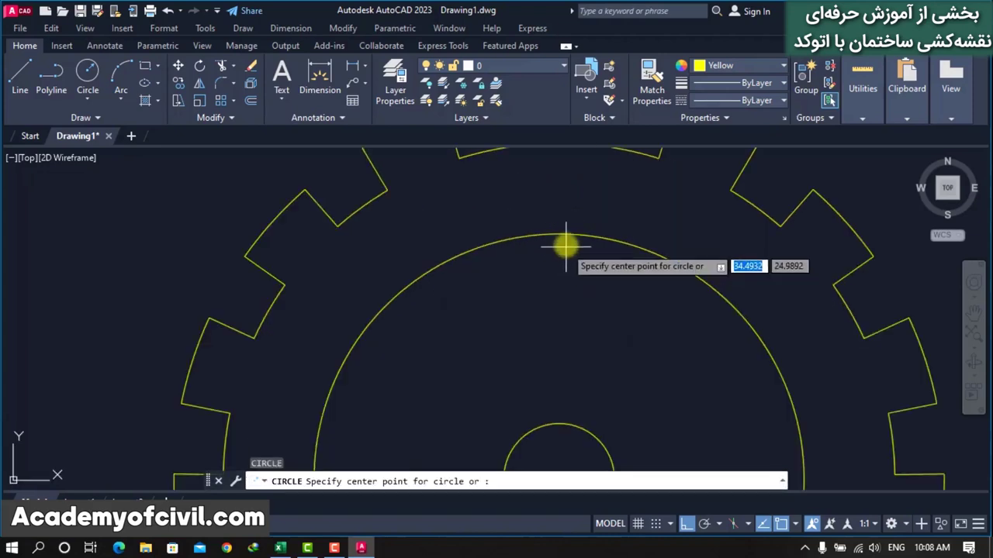
pyautogui.click(560, 233)
pyautogui.click(557, 271)
pyautogui.scroll(-4, 555, 267)
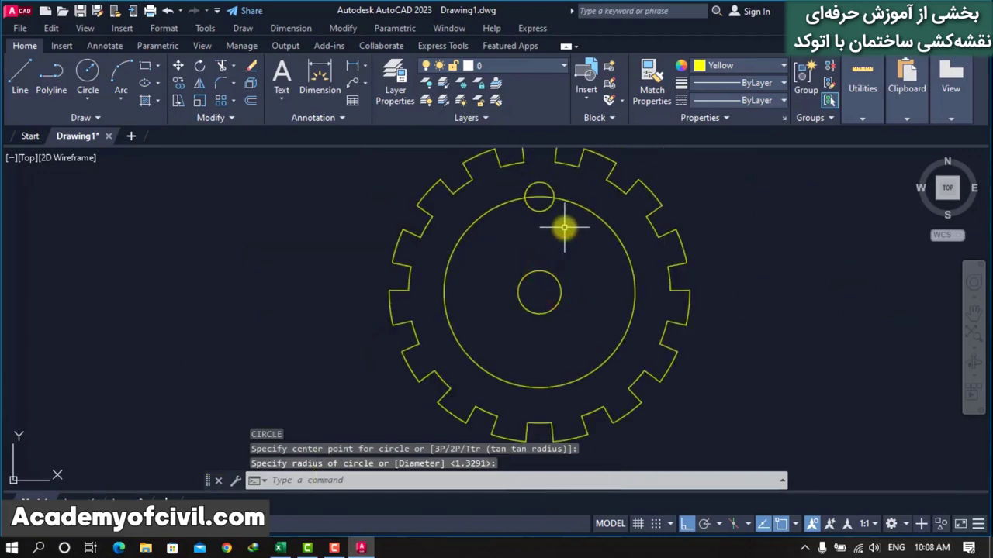
# Load the ACAD_ISO04W100 dashed linetype through the linetype manager.
pyautogui.click(602, 217)
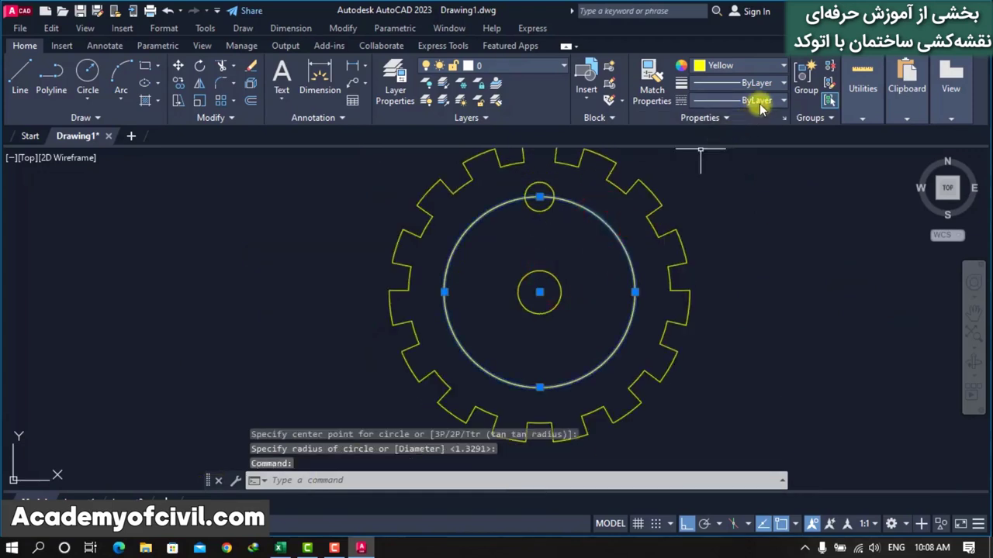
pyautogui.click(760, 104)
pyautogui.click(747, 165)
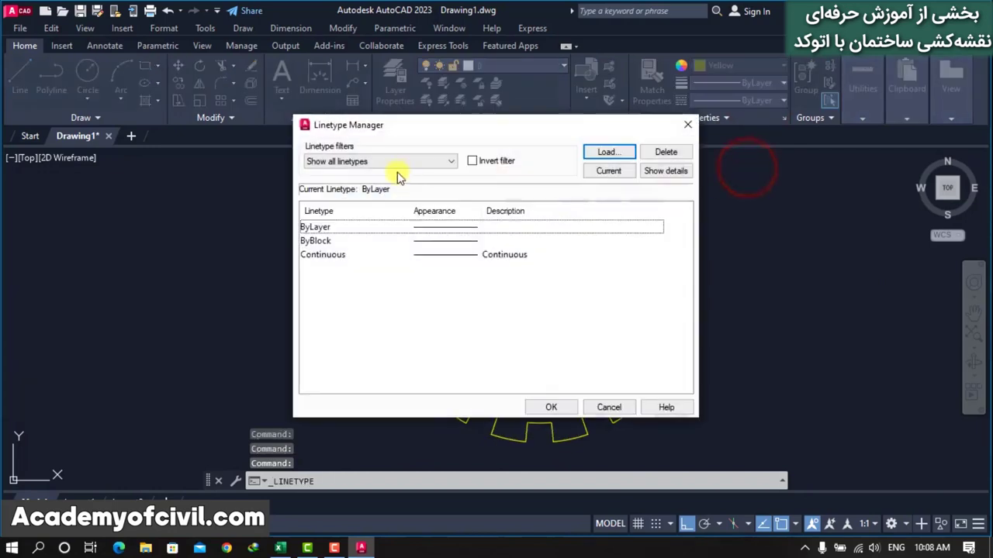
pyautogui.click(591, 159)
pyautogui.click(372, 264)
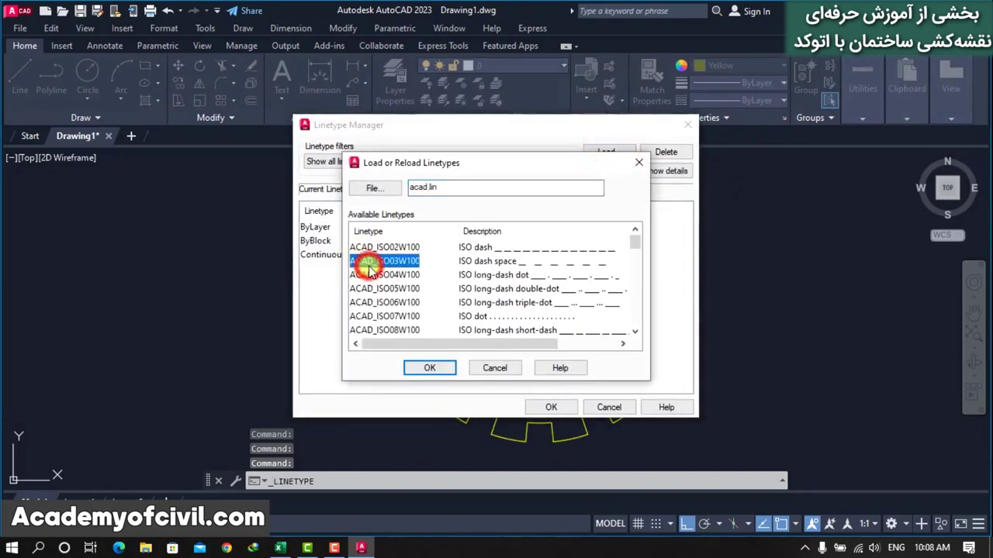
pyautogui.click(386, 275)
pyautogui.click(429, 368)
pyautogui.click(547, 404)
# Make the middle circle orange with the ACAD_ISO04W100 dashed linetype.
pyautogui.click(634, 275)
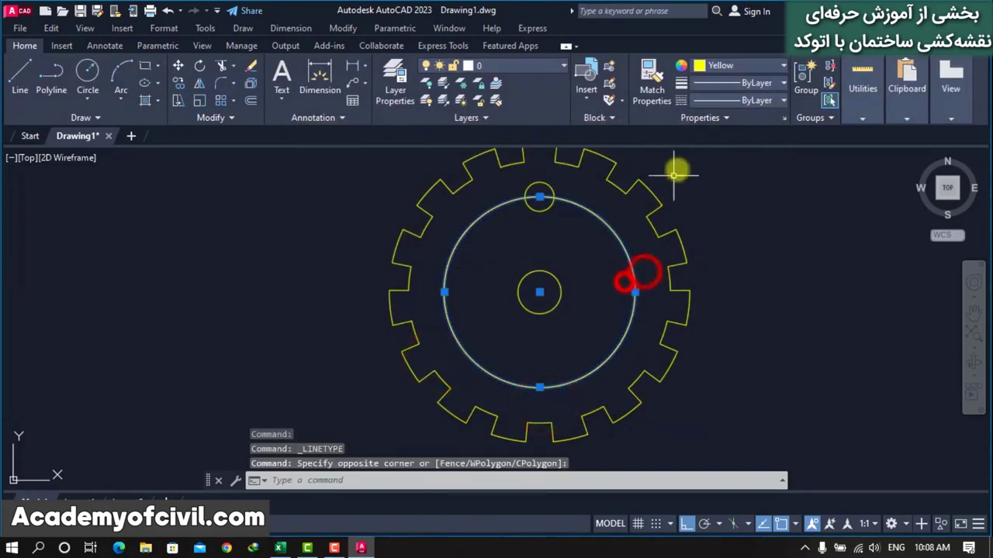
pyautogui.click(760, 65)
pyautogui.click(729, 142)
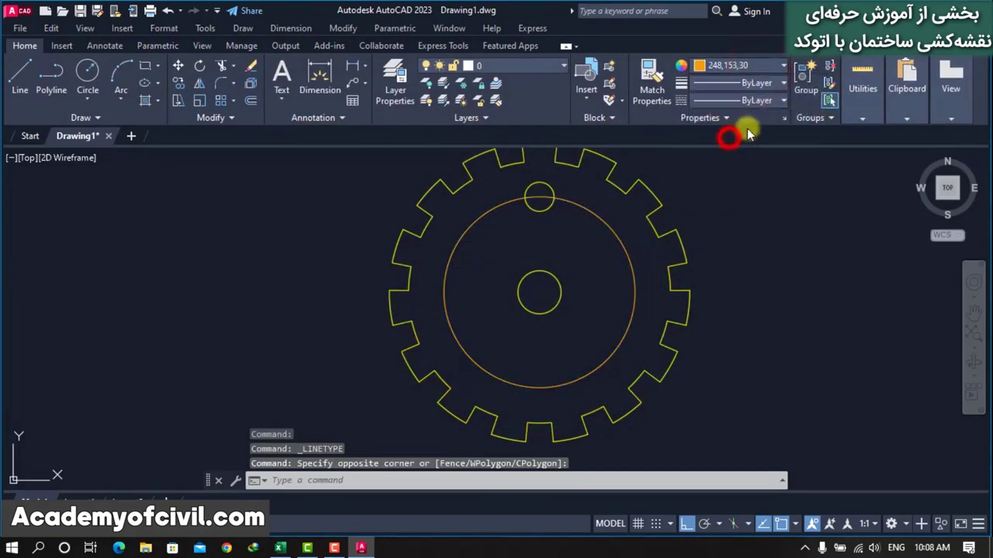
pyautogui.click(744, 100)
pyautogui.click(752, 152)
# Set the middle circle's linetype scale to 0.05 in Properties.
pyautogui.write('mo')
pyautogui.press('Return')
pyautogui.click(118, 132)
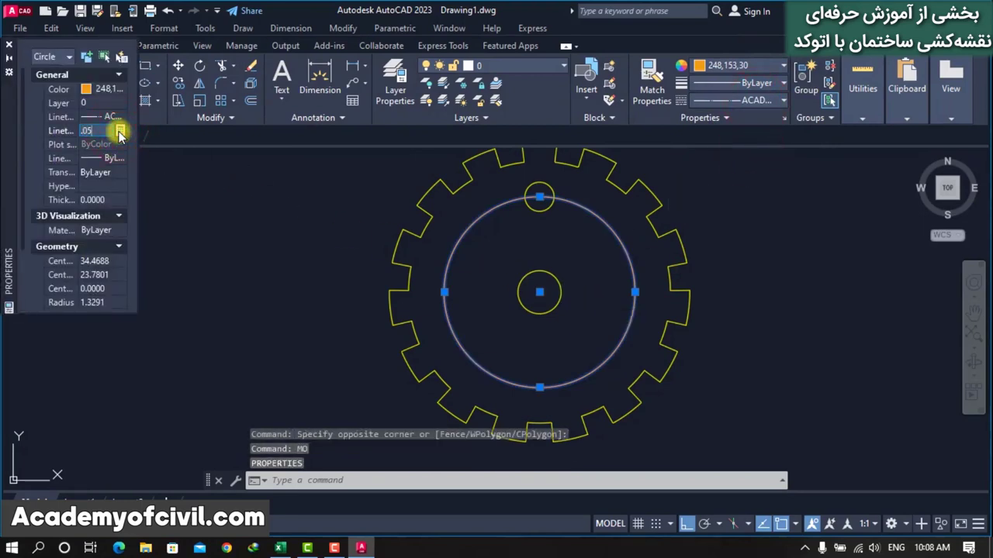
pyautogui.press('Return')
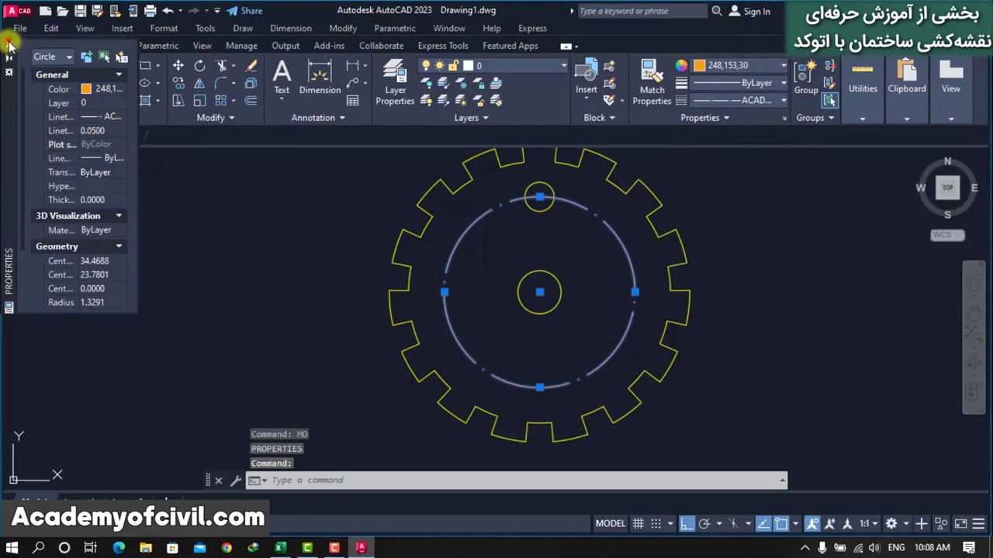
pyautogui.click(9, 46)
pyautogui.press('Escape')
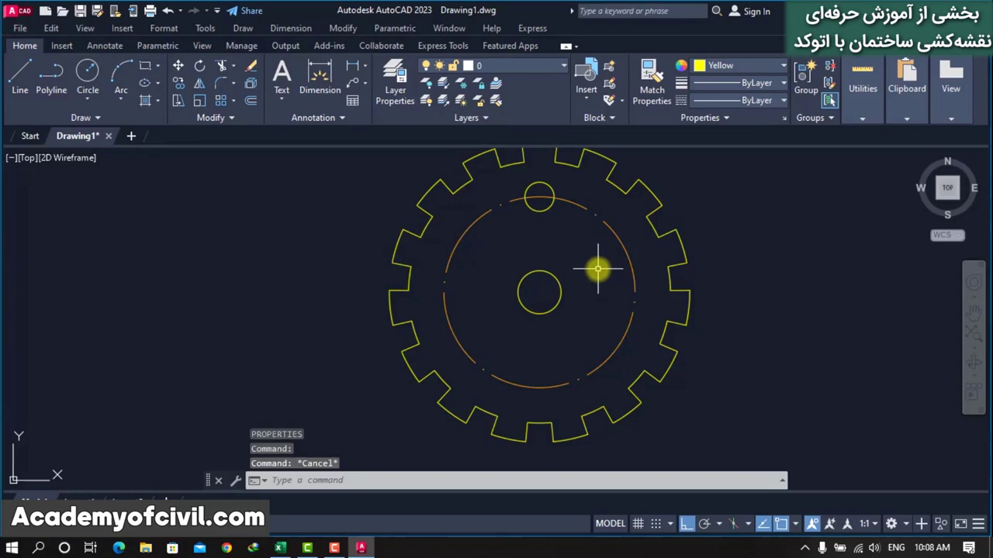
pyautogui.write('ar')
# Polar-array the small bolt-hole circle into 6 copies around the gear's centre.
pyautogui.press('Return')
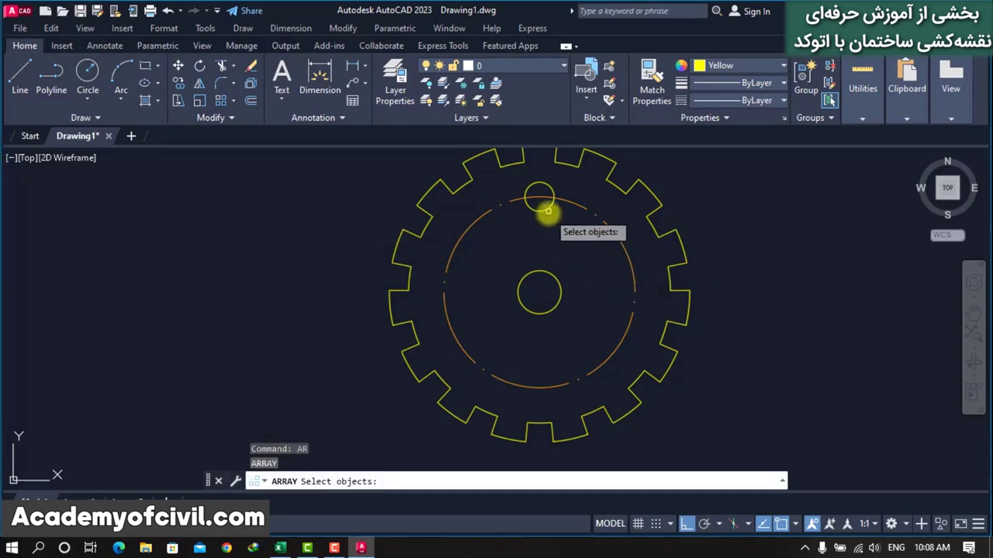
pyautogui.click(544, 208)
pyautogui.press('Return')
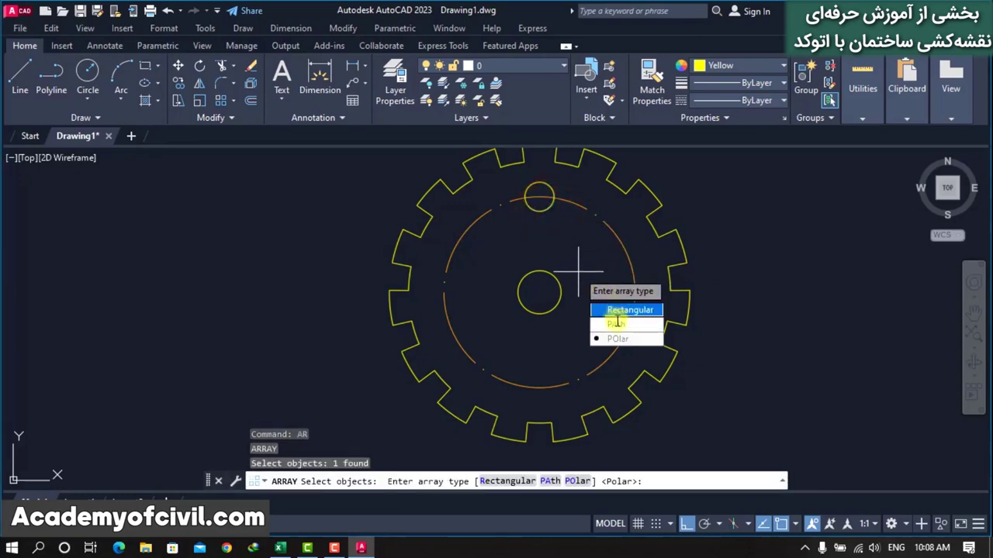
pyautogui.click(618, 341)
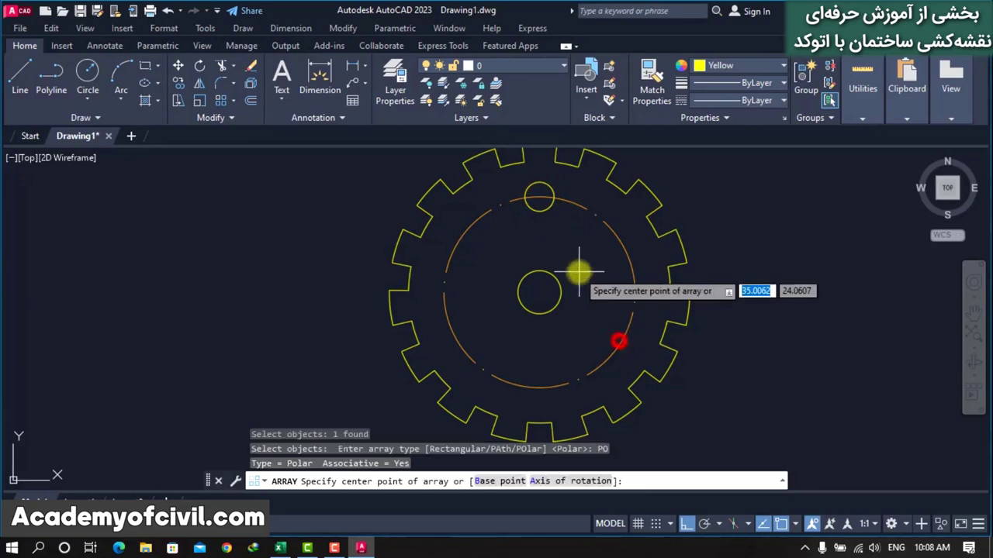
pyautogui.click(539, 290)
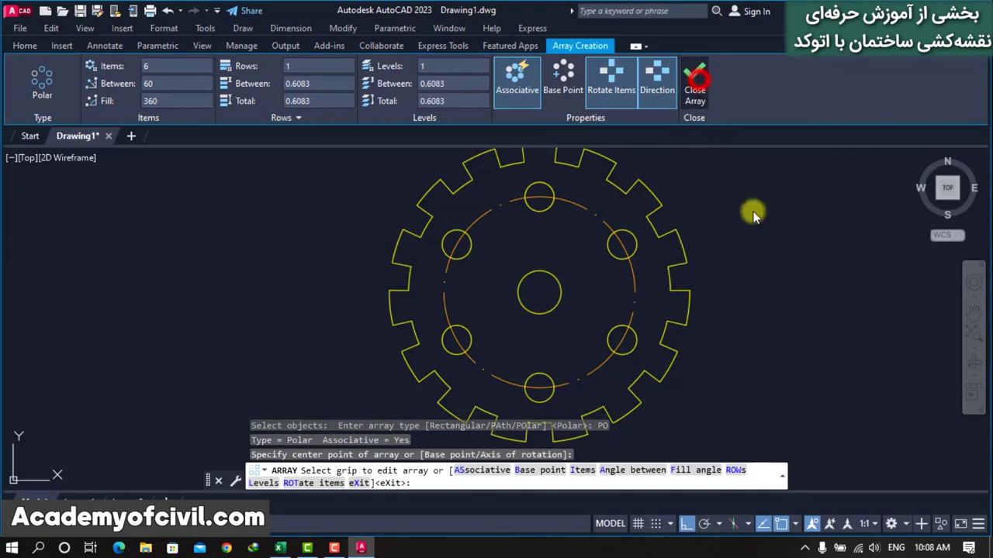
pyautogui.press('Return')
pyautogui.scroll(-3, 534, 281)
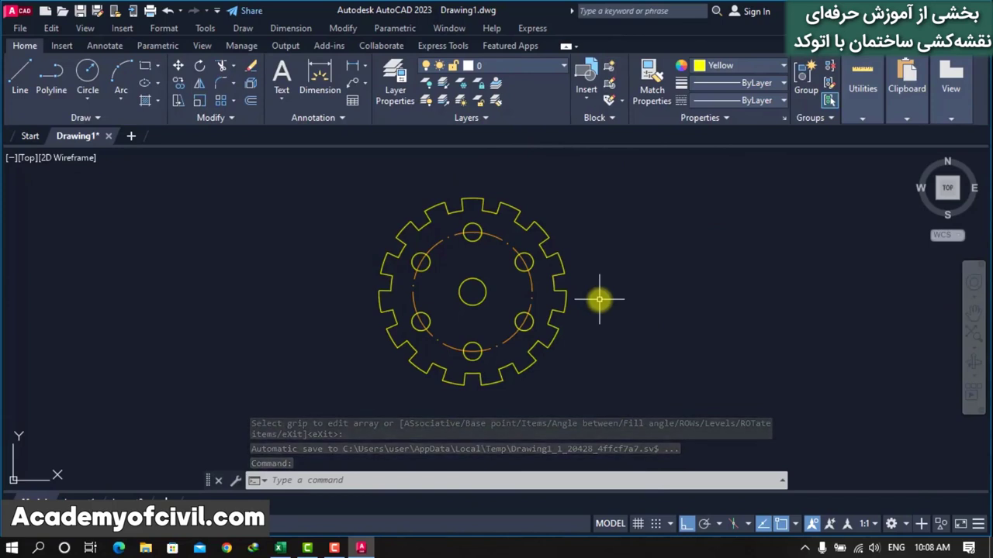
pyautogui.scroll(-3, 492, 194)
pyautogui.moveTo(654, 281); pyautogui.dragTo(532, 288, button='middle')
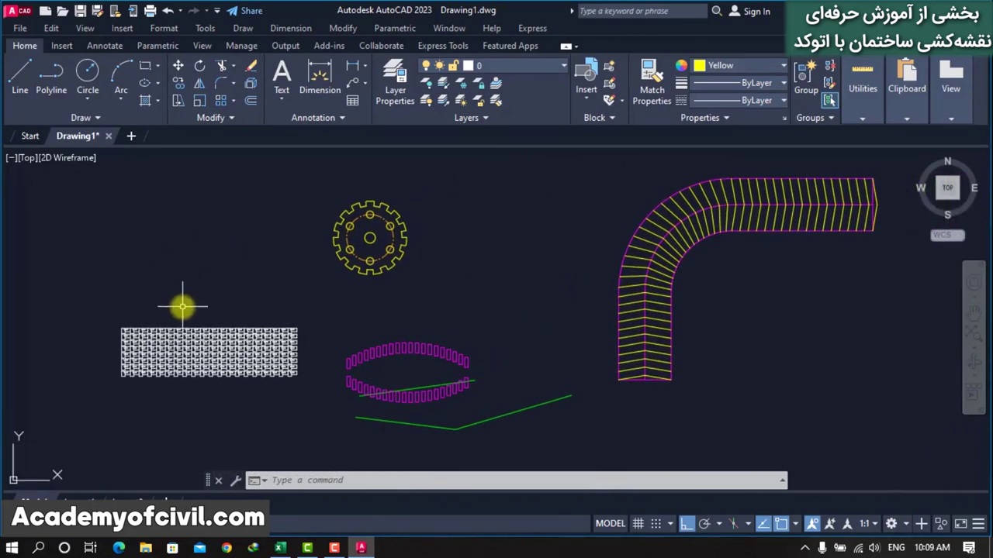